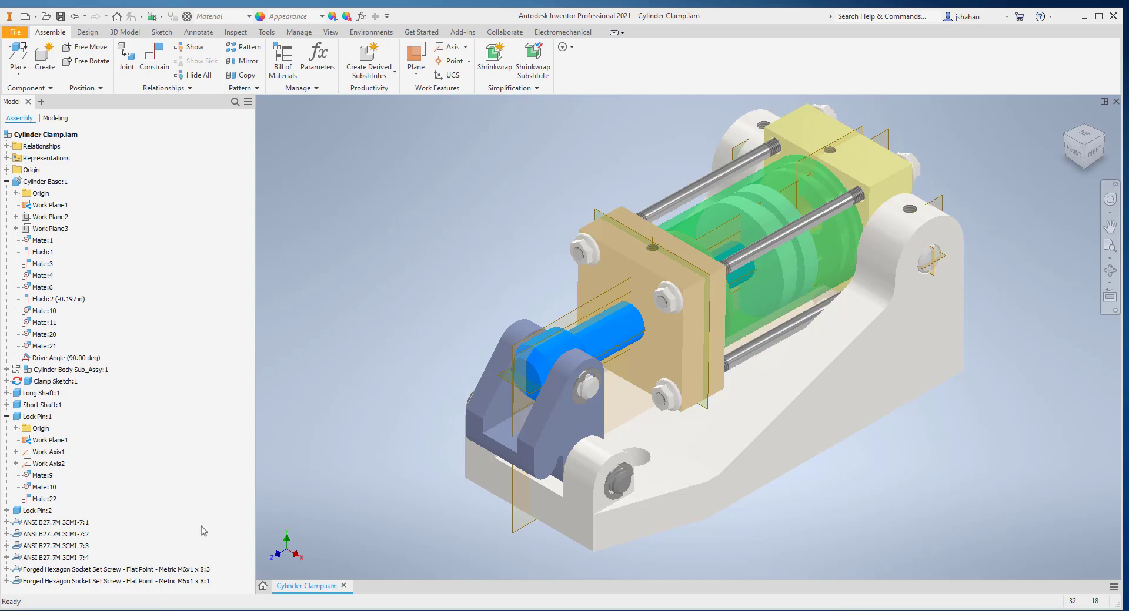
Step: Delete the Mate:21 and Mate:22 constraints from the Forged Hexagon Socket Set Screw M6x1 x 8:1
left_click(609, 486)
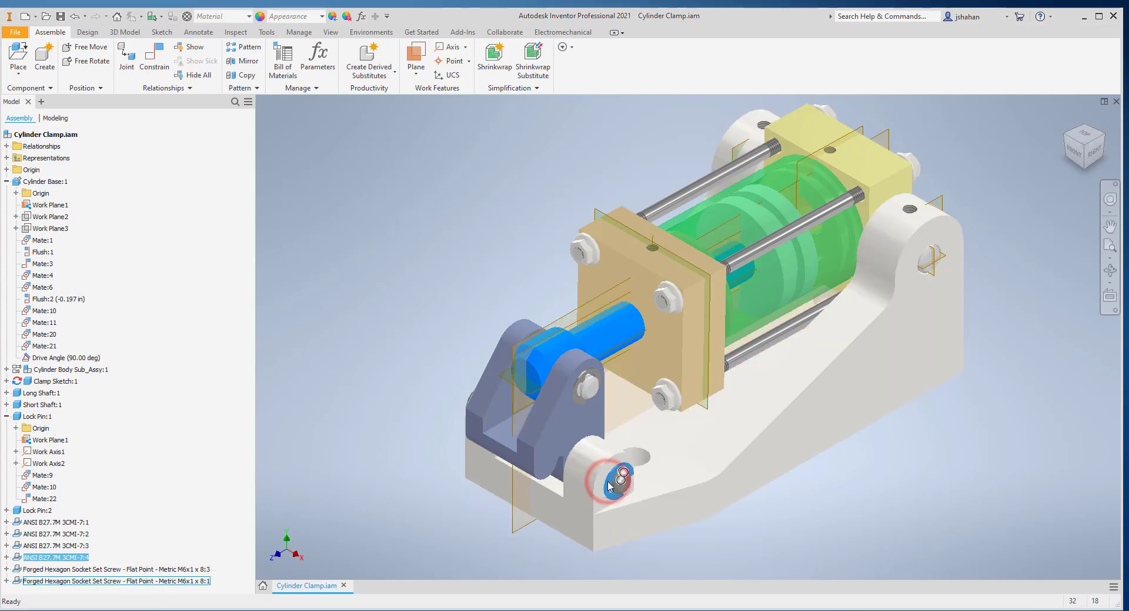
left_click(7, 582)
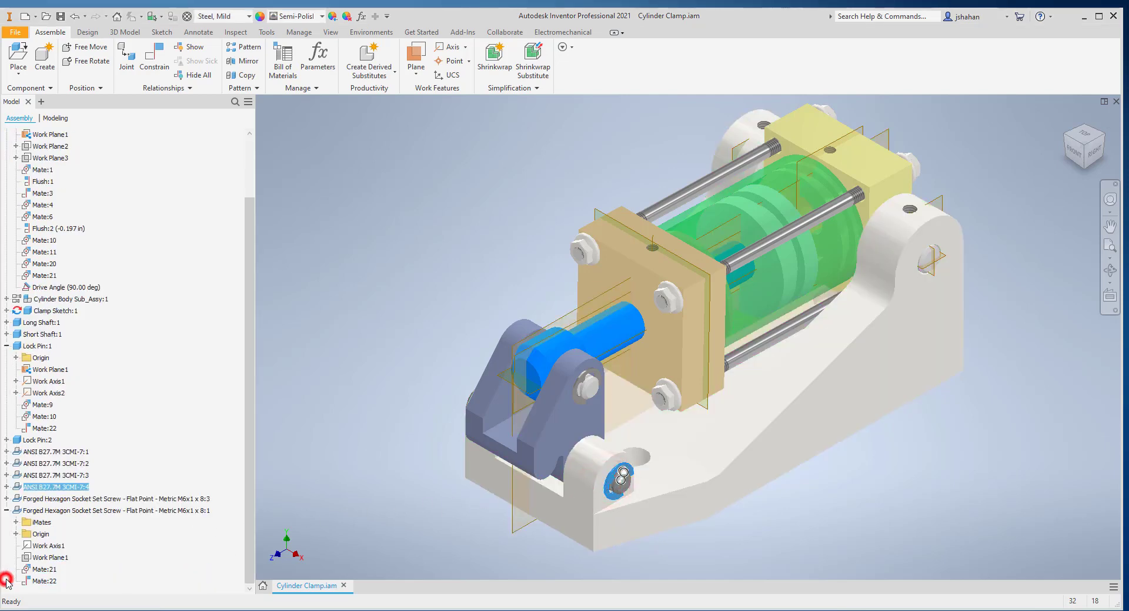
left_click(40, 571)
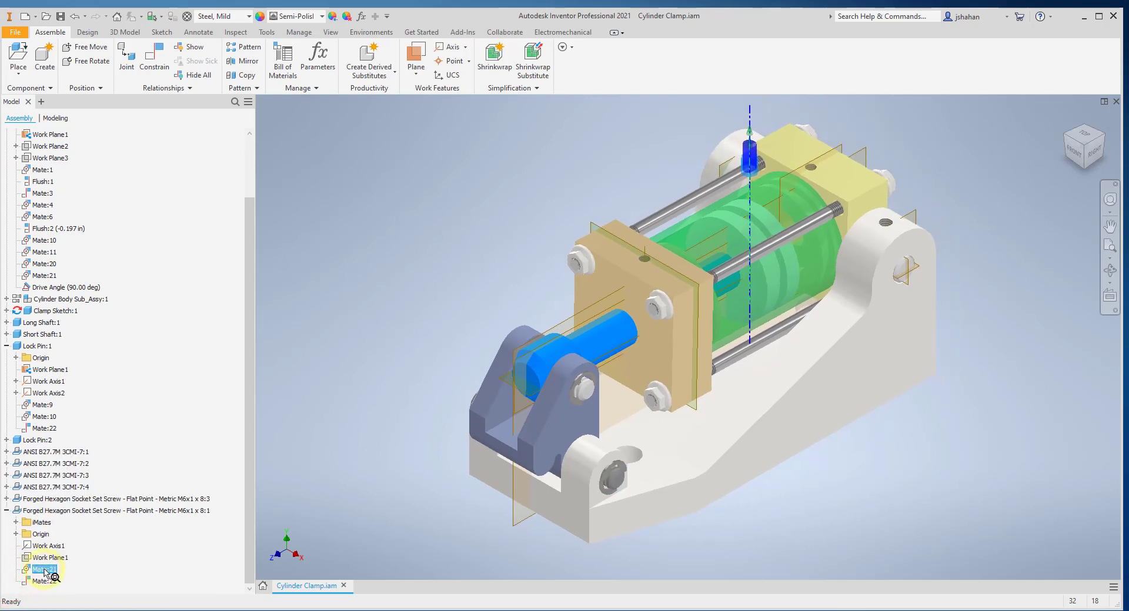
right_click(43, 571)
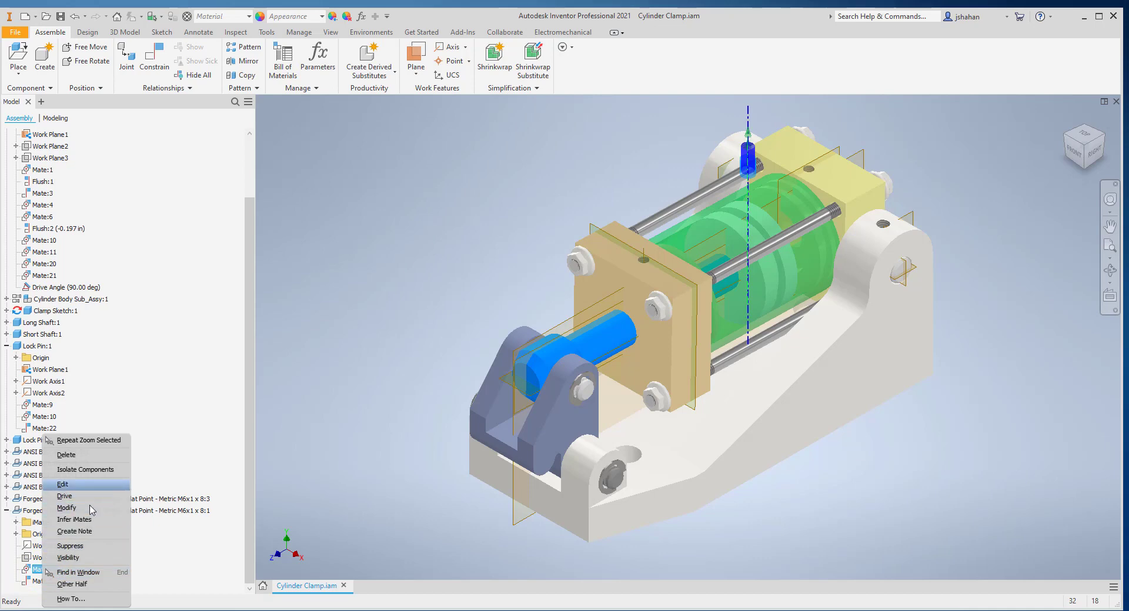
left_click(94, 457)
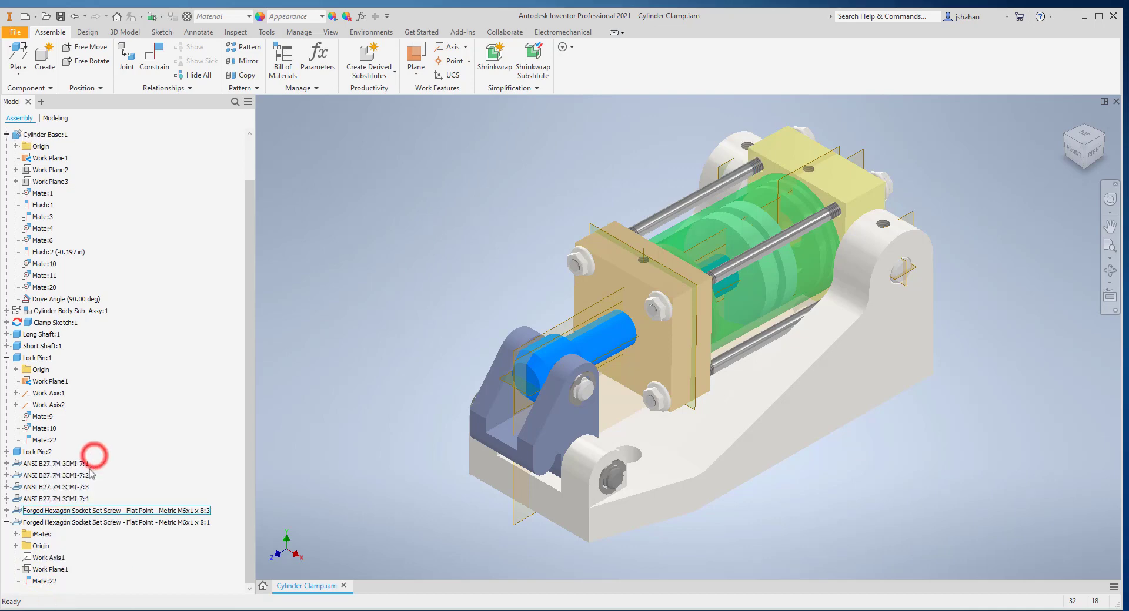
right_click(42, 582)
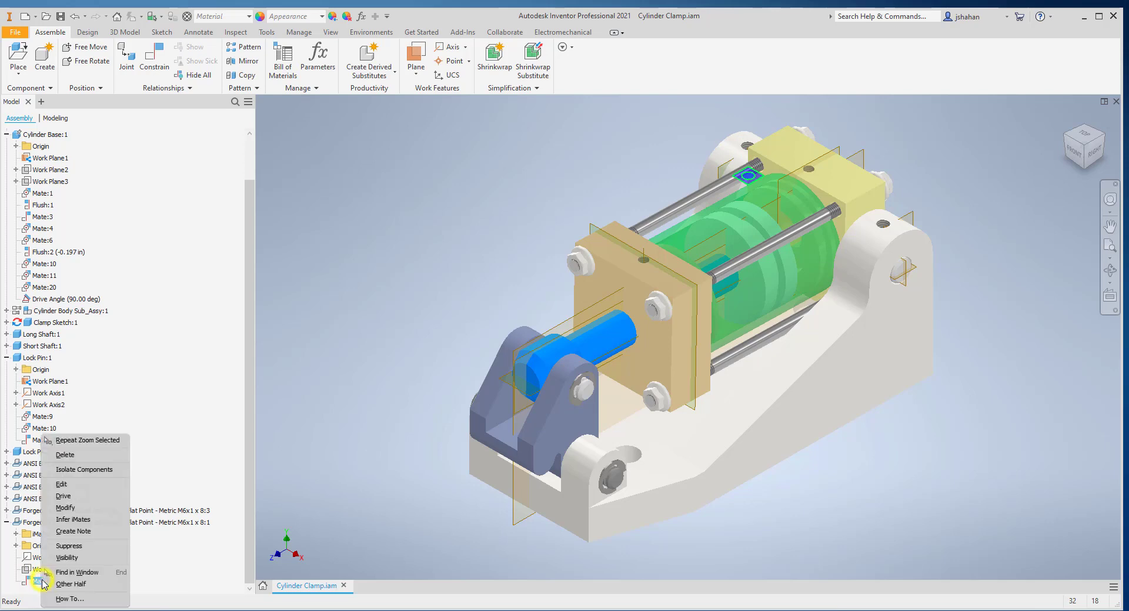
left_click(82, 462)
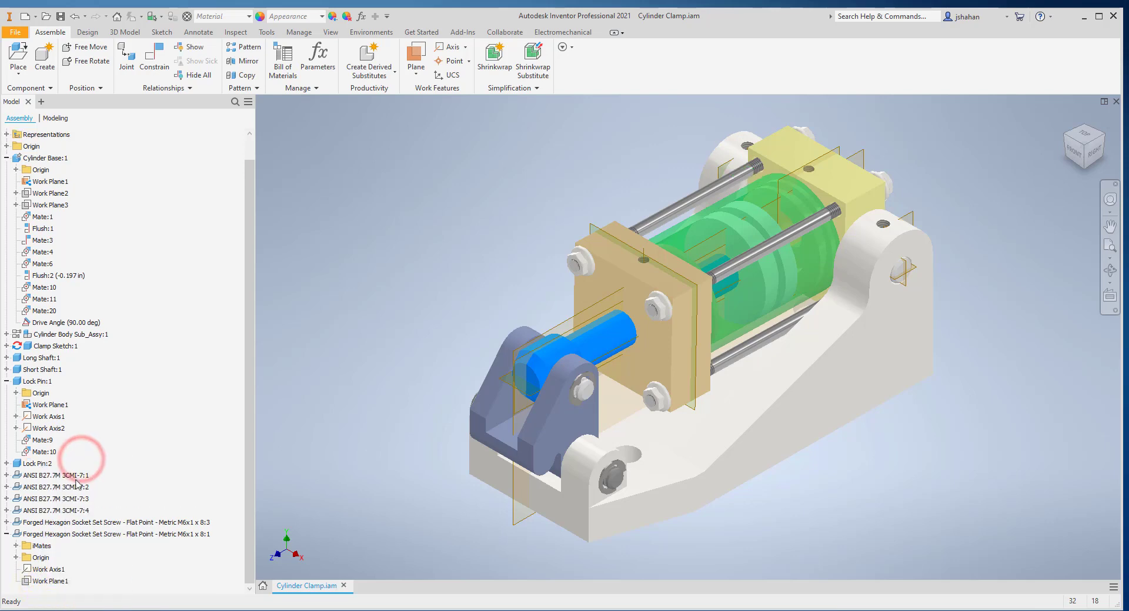
Step: Free-move set screw M6x1 x 8:1 out of the far base lug into the empty space above the assembly
left_click(61, 535)
right_click(61, 537)
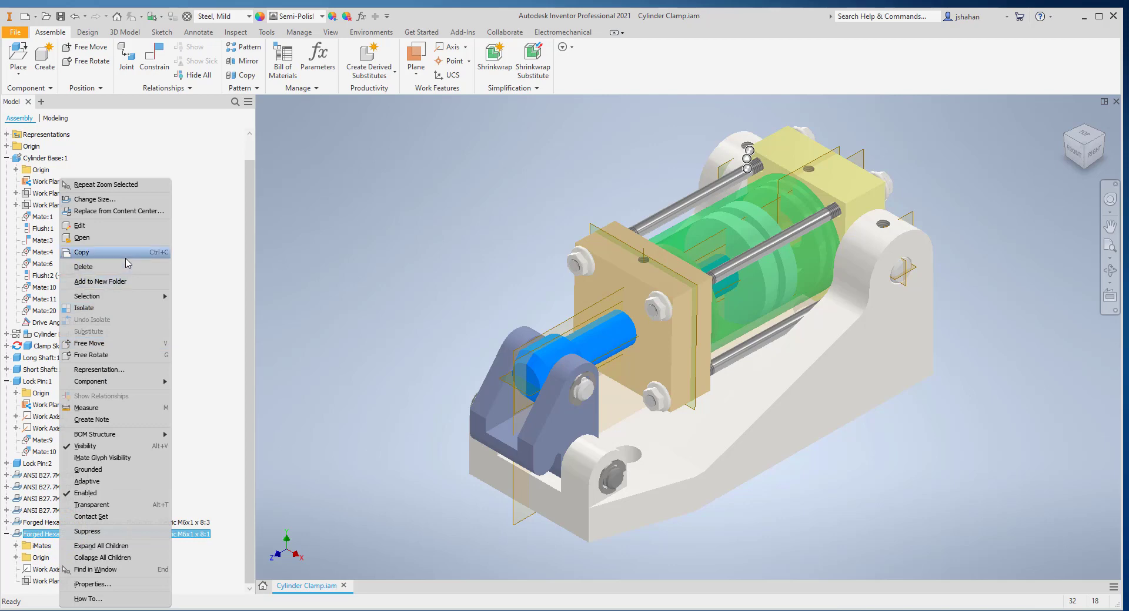
left_click(112, 344)
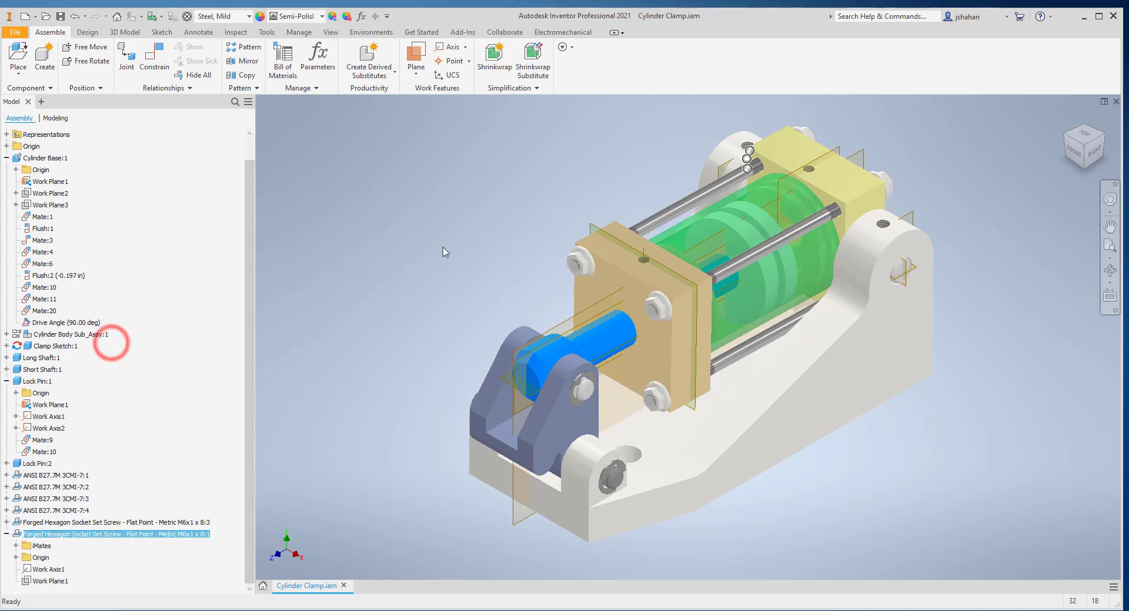
left_click_drag(684, 183, 534, 129)
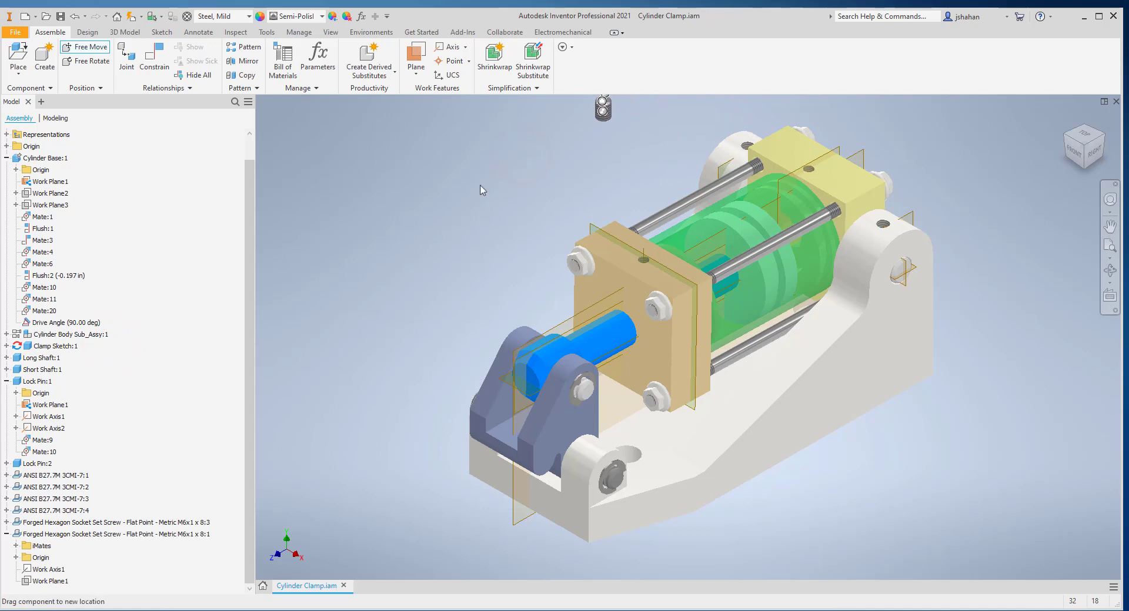
Step: End the free move and delete the Mate:23 and Mate:20 constraints from the Forged Hexagon Socket Set Screw M6x1 x 8:3
left_click(7, 535)
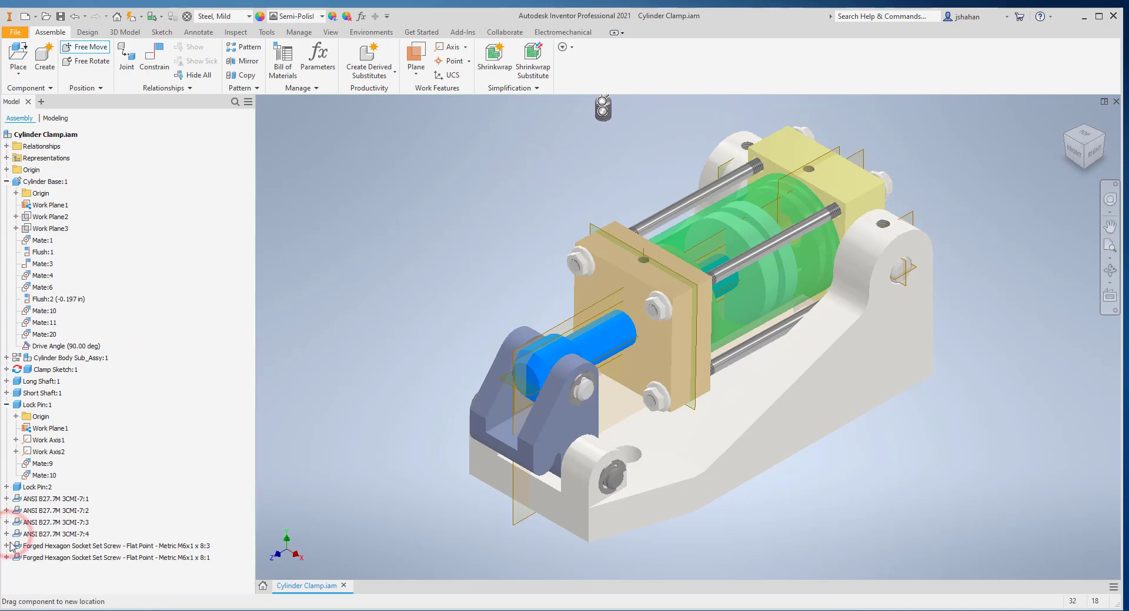
left_click(7, 546)
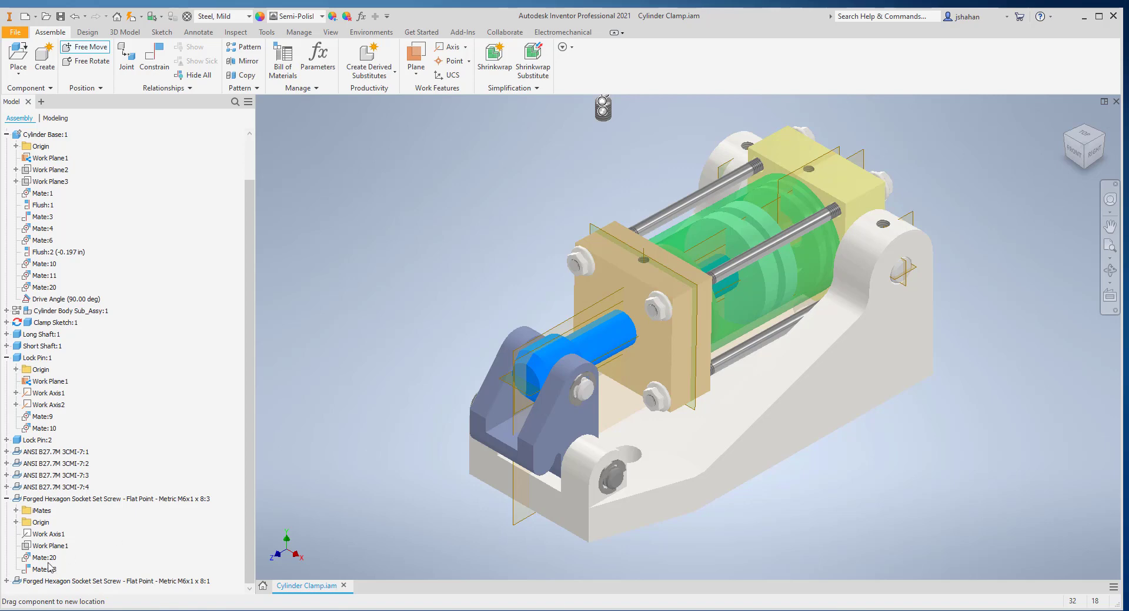
right_click(337, 419)
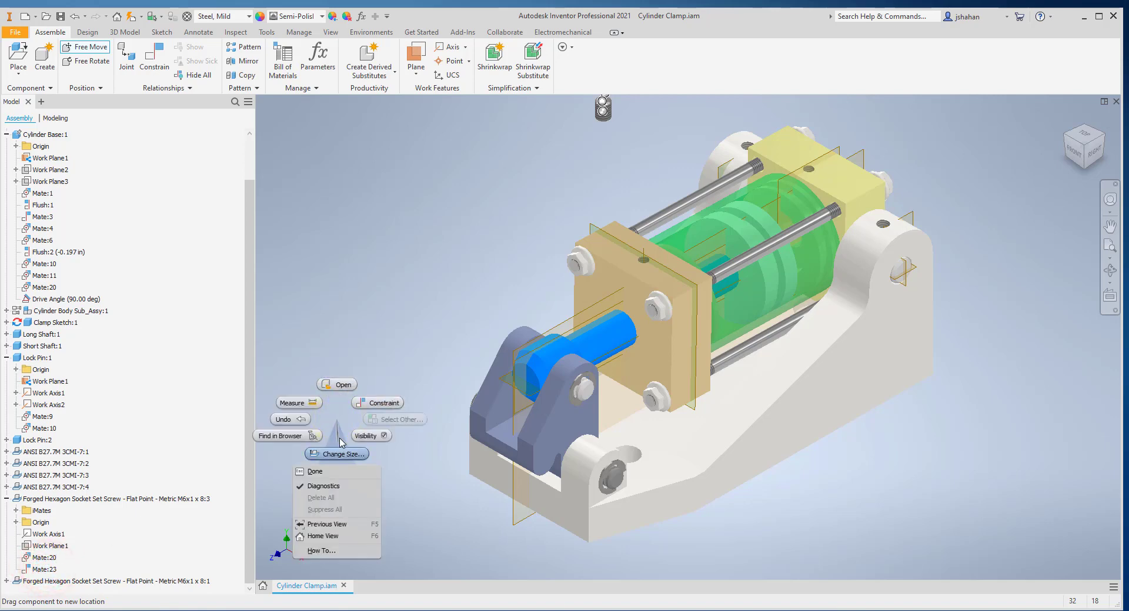
key("Escape")
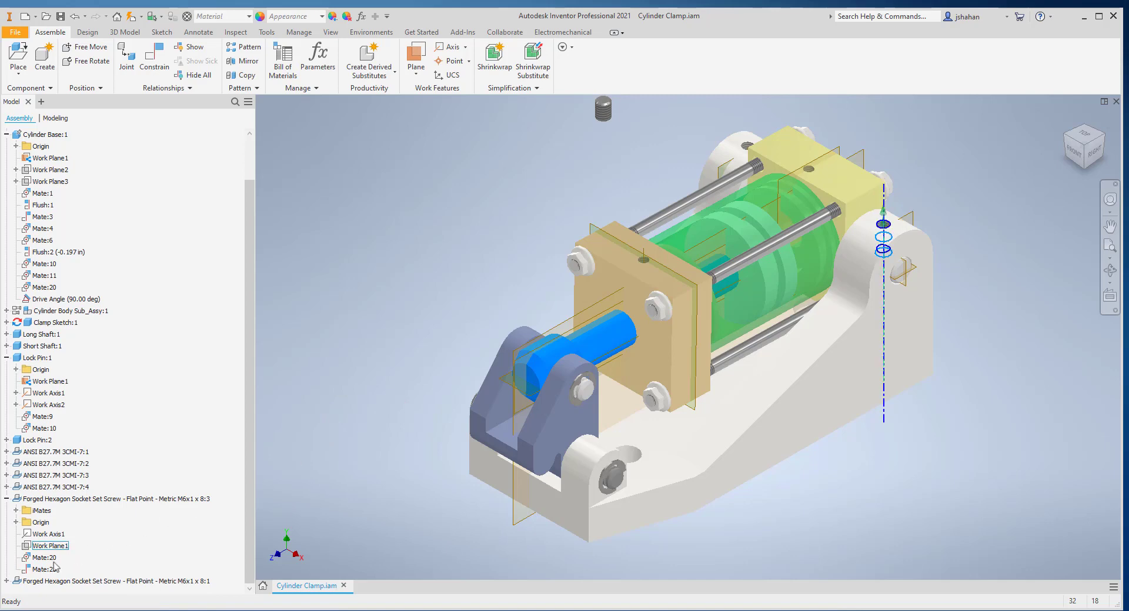
right_click(37, 569)
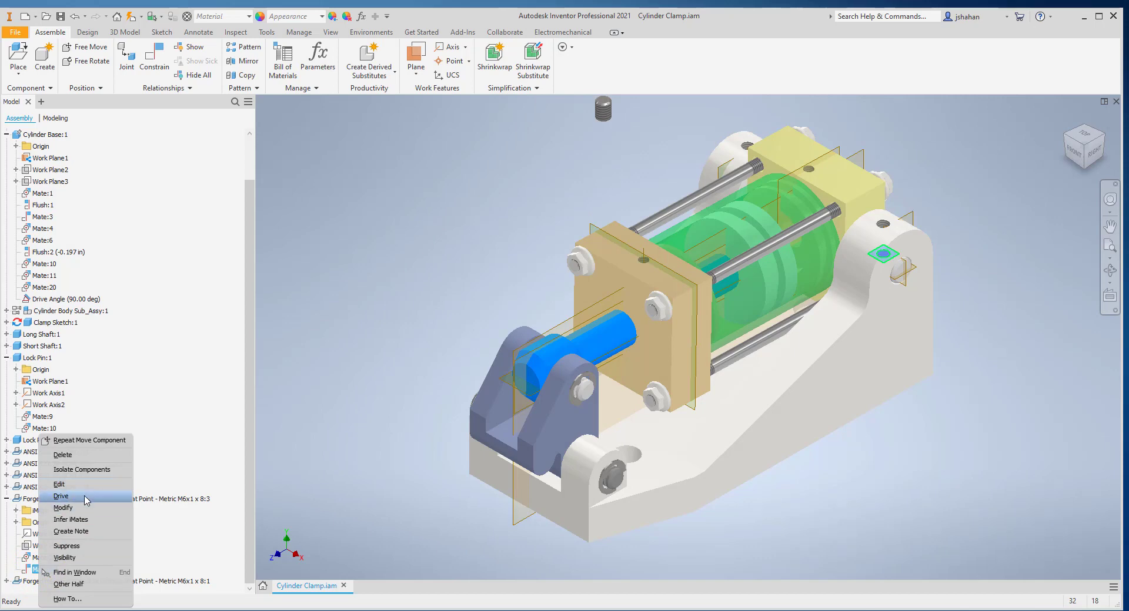
left_click(83, 455)
left_click(44, 569)
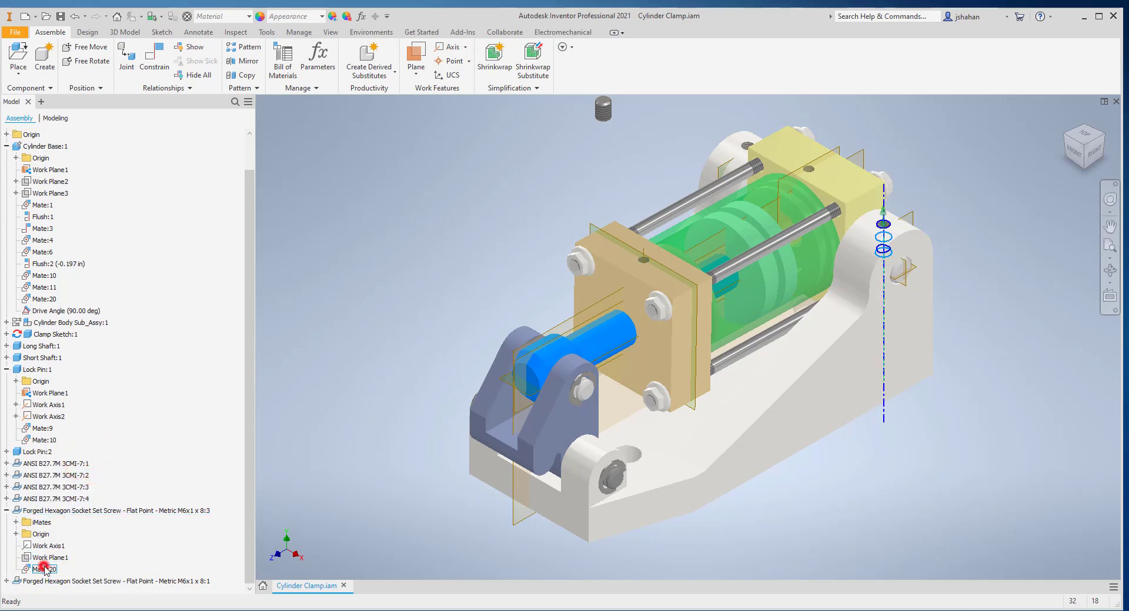
right_click(44, 569)
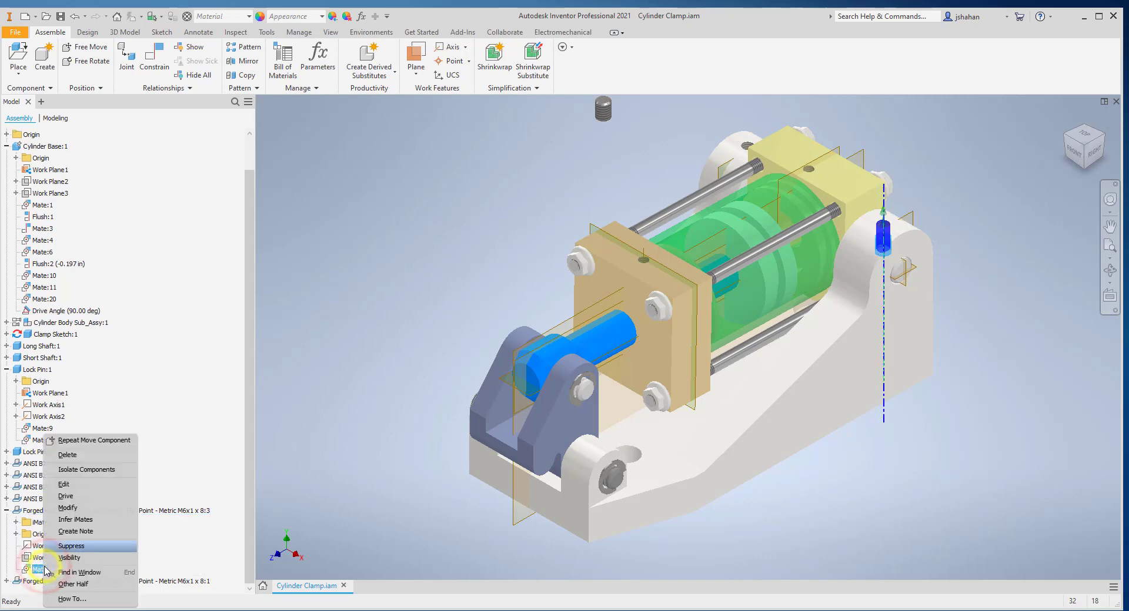
left_click(76, 457)
left_click(300, 436)
Step: Free-move set screw M6x1 x 8:3 out of the near base lug into the empty space beside the assembly
left_click(51, 523)
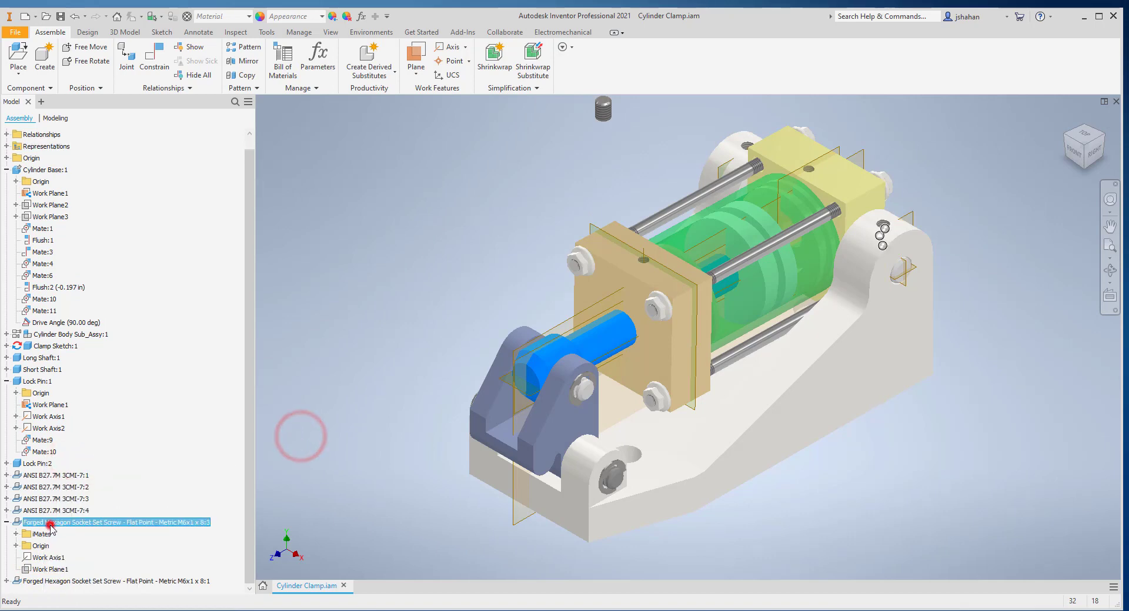
right_click(50, 523)
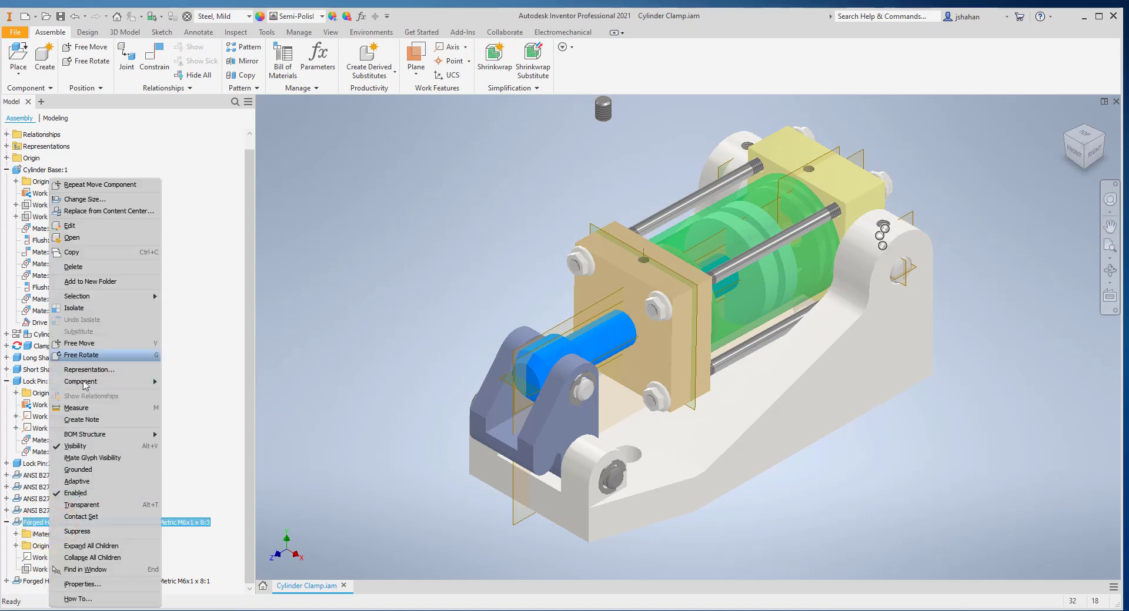
left_click(89, 344)
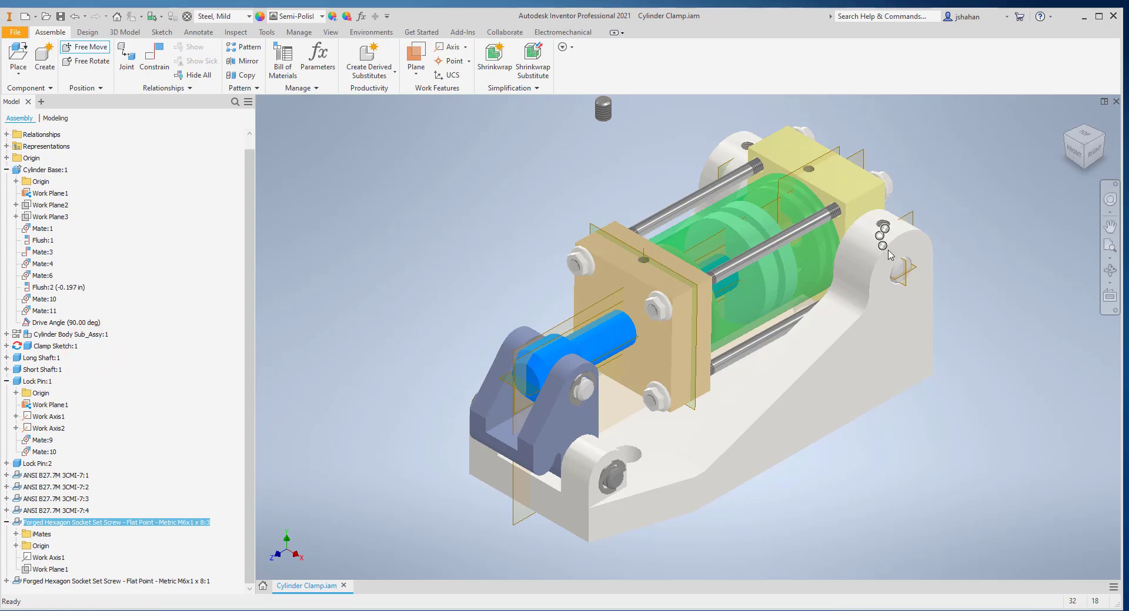
left_click_drag(890, 255, 1026, 256)
left_click(980, 290)
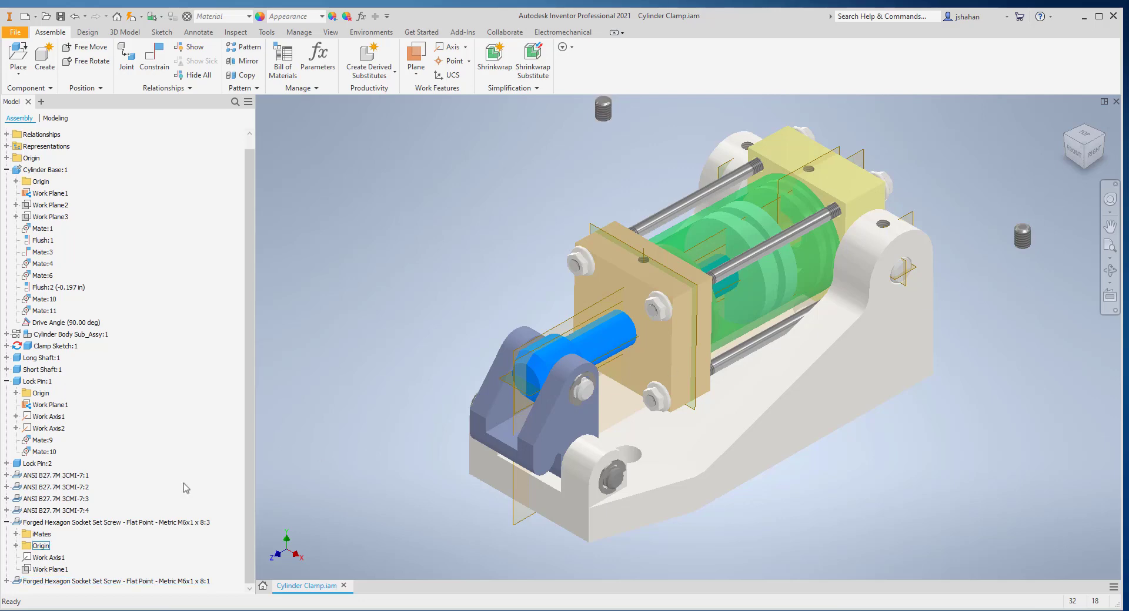
Step: Delete the Mate:18 and Mate:24 constraints from retaining ring ANSI B27.7M 3CMI-7:4
left_click(7, 522)
left_click(6, 523)
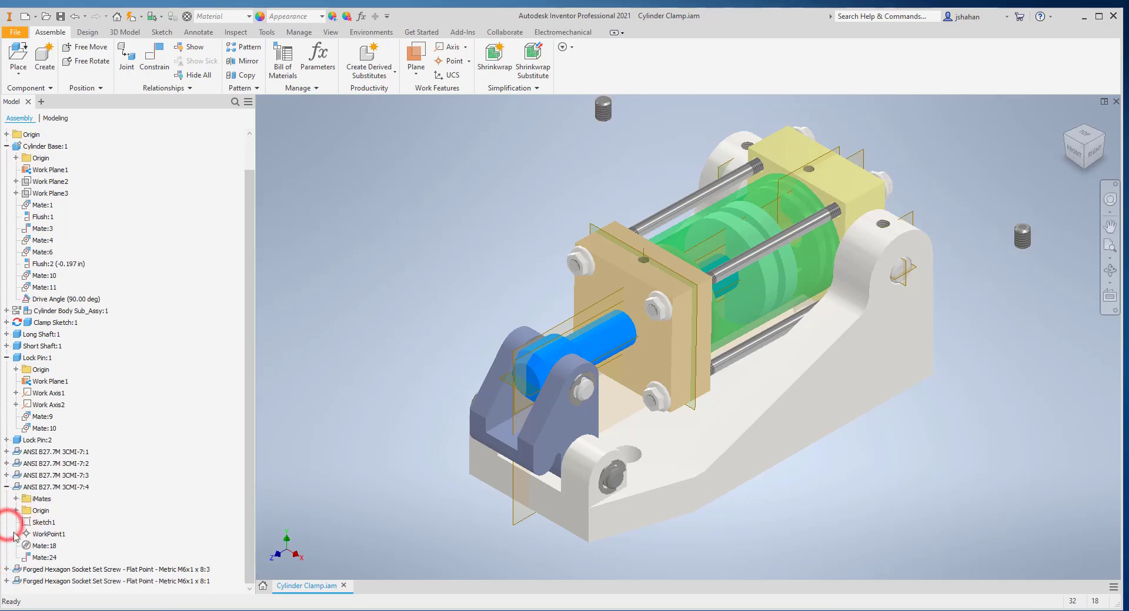
right_click(46, 551)
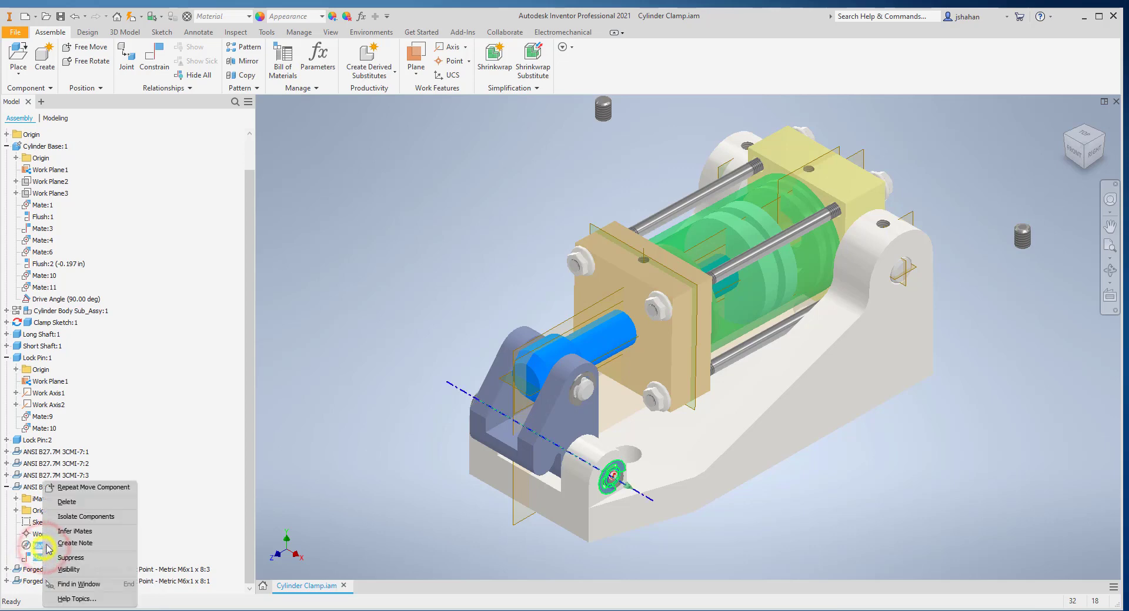
left_click(70, 502)
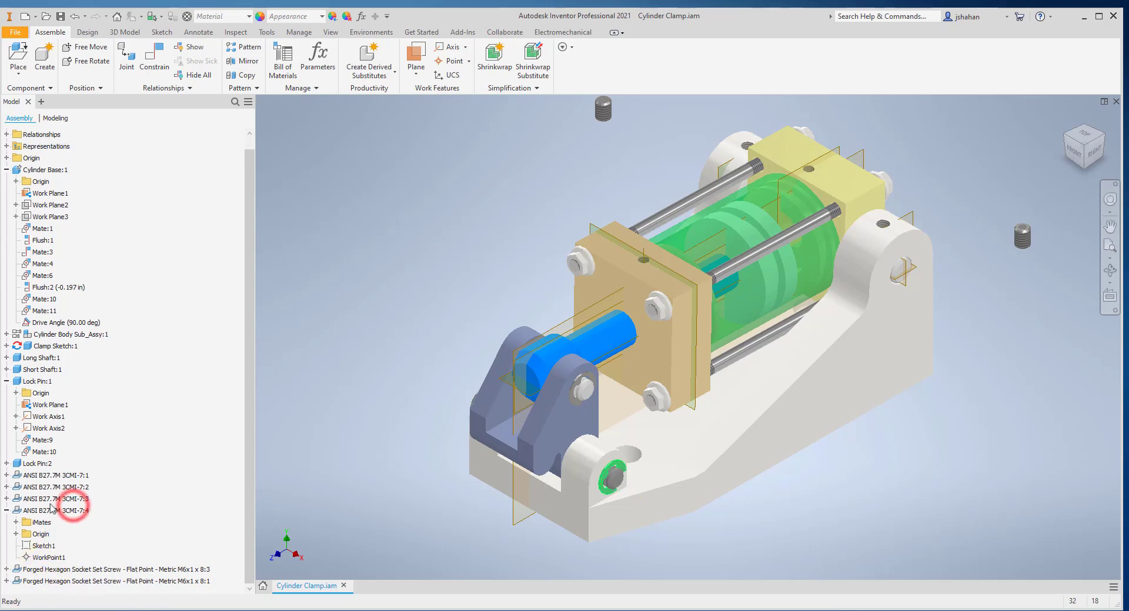
Step: Delete both mate constraints from retaining ring ANSI B27.7M 3CMI-7:3
left_click(8, 499)
left_click(45, 570)
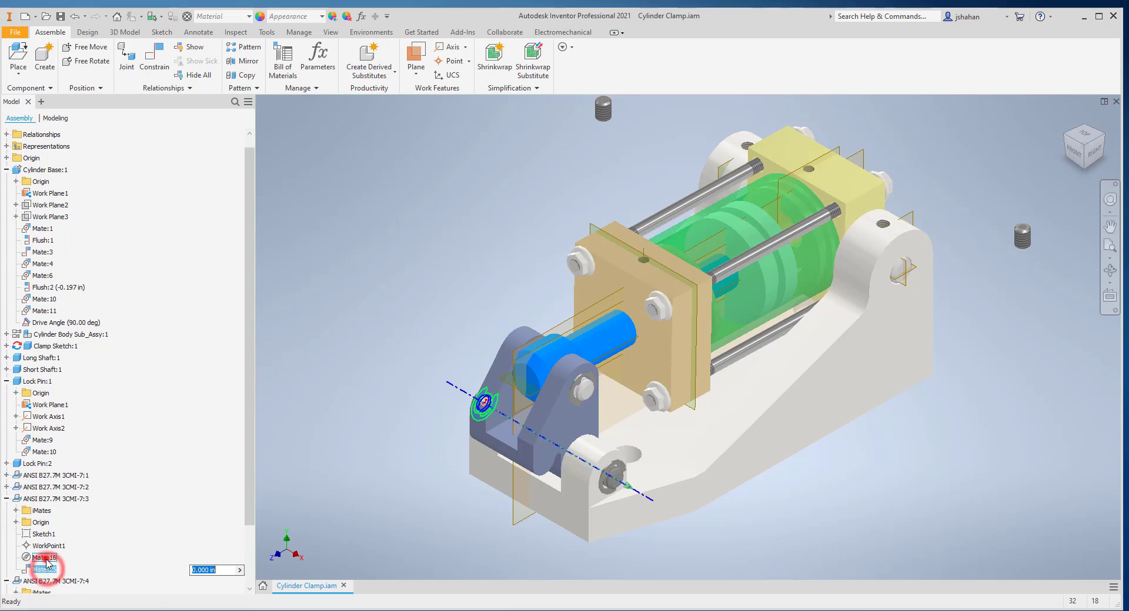
left_click(46, 559, "ctrl")
right_click(46, 559)
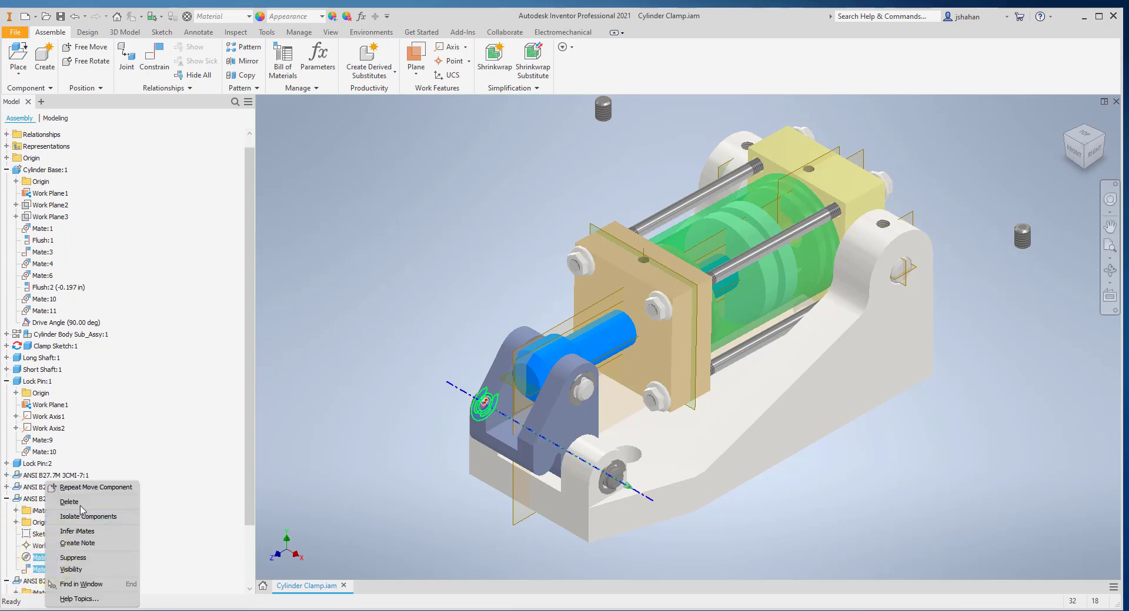
left_click(73, 502)
Step: Delete the Mate:14 and Mate:27 constraints from retaining ring ANSI B27.7M 3CMI-7:2
left_click(6, 488)
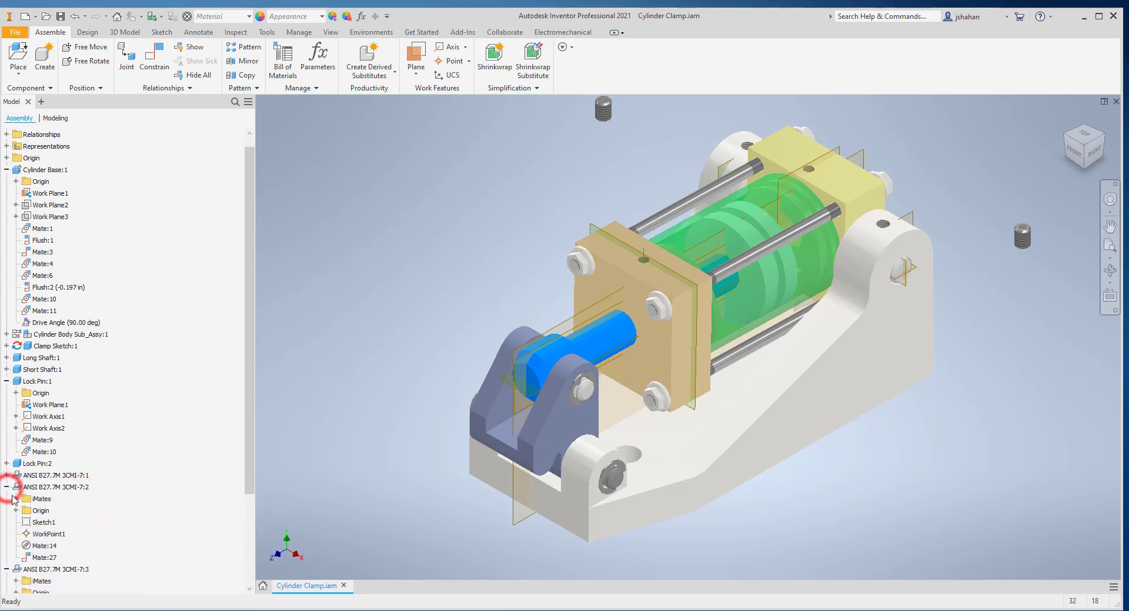
right_click(43, 557)
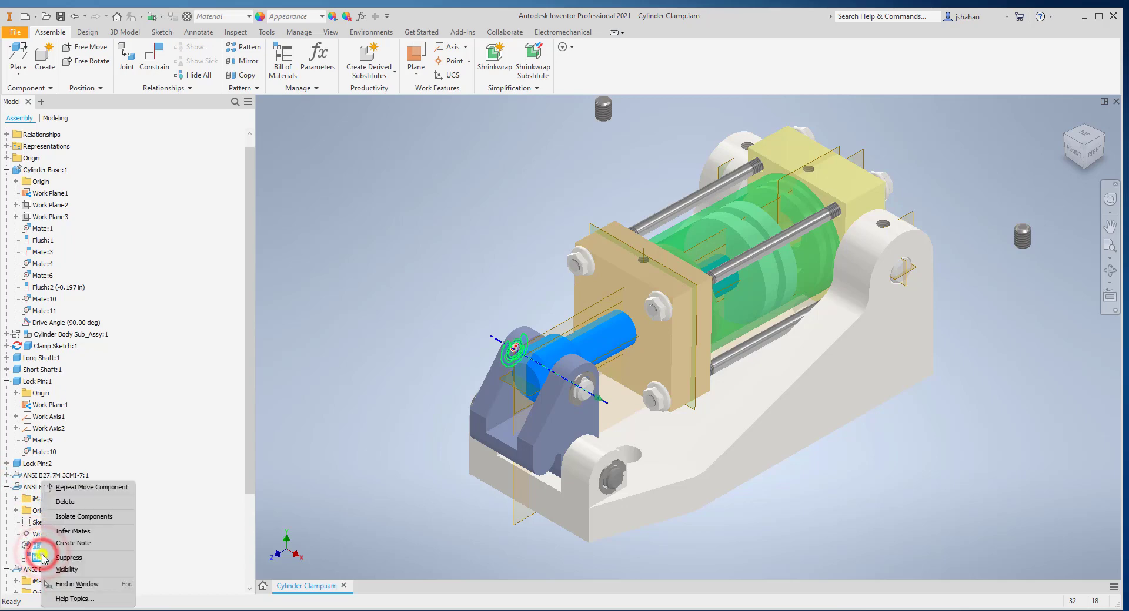
left_click(79, 509)
Step: Delete the Mate:12 and Mate:26 constraints from retaining ring ANSI B27.7M 3CMI-7:1
left_click(6, 475)
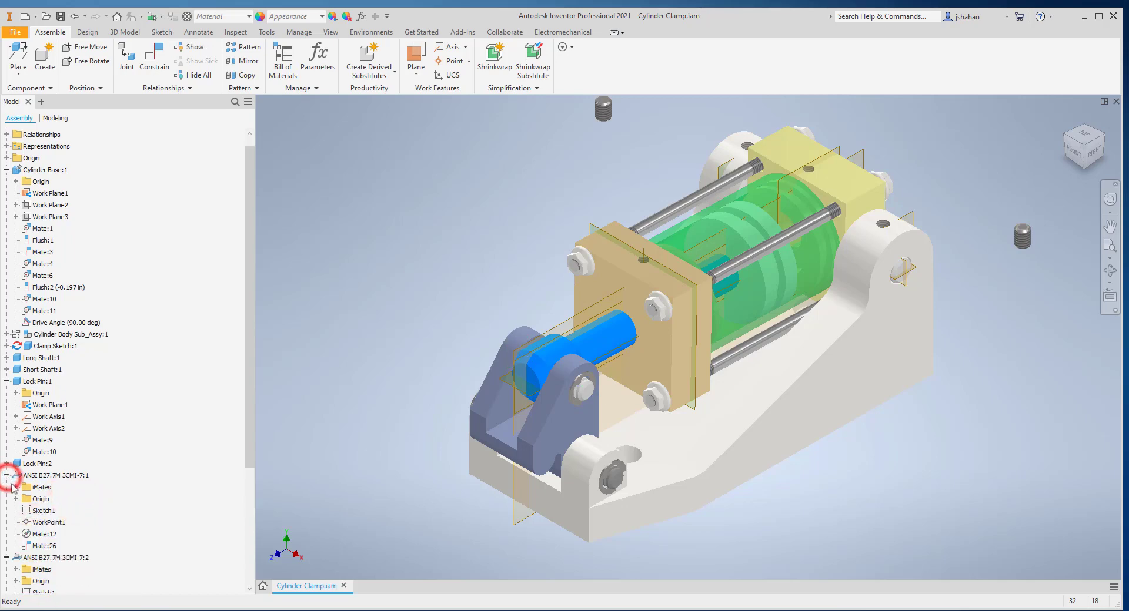
right_click(42, 546)
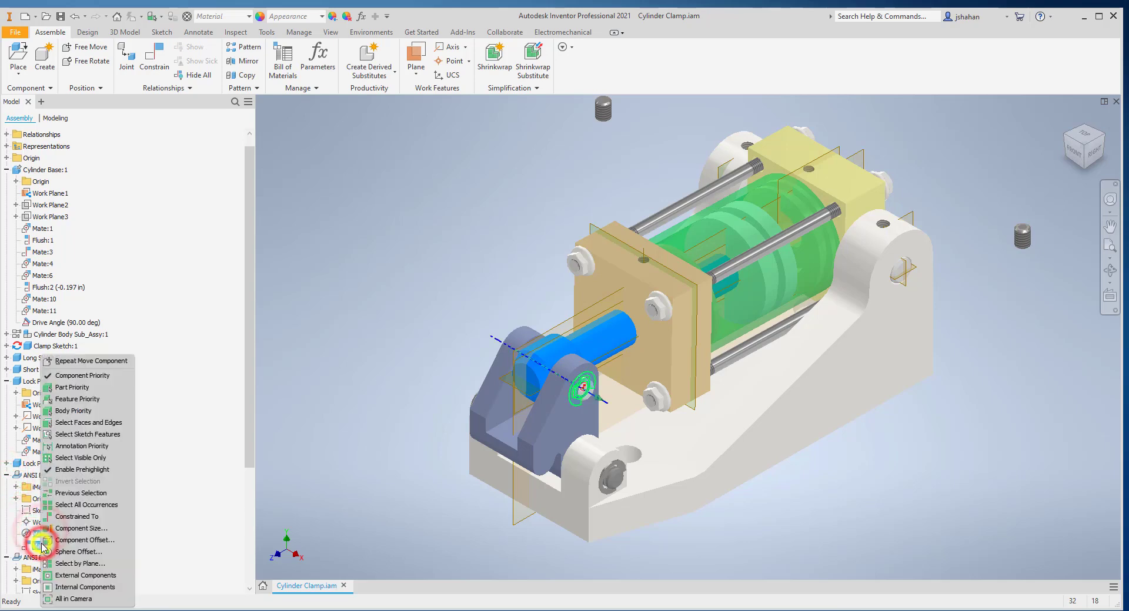
key("Escape")
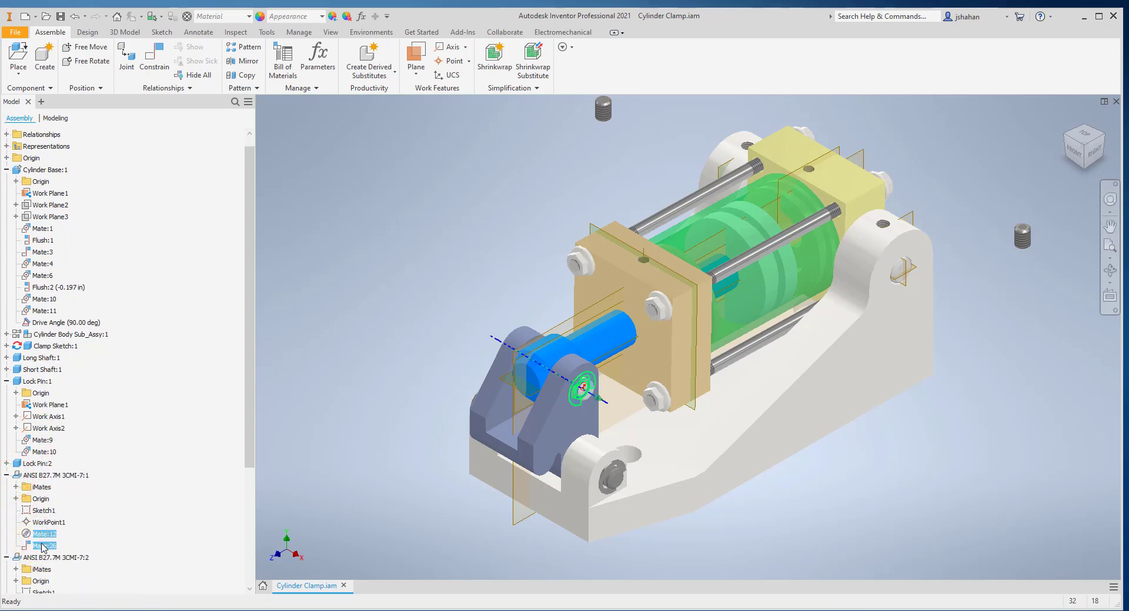
left_click(54, 537)
right_click(44, 547)
left_click(90, 500)
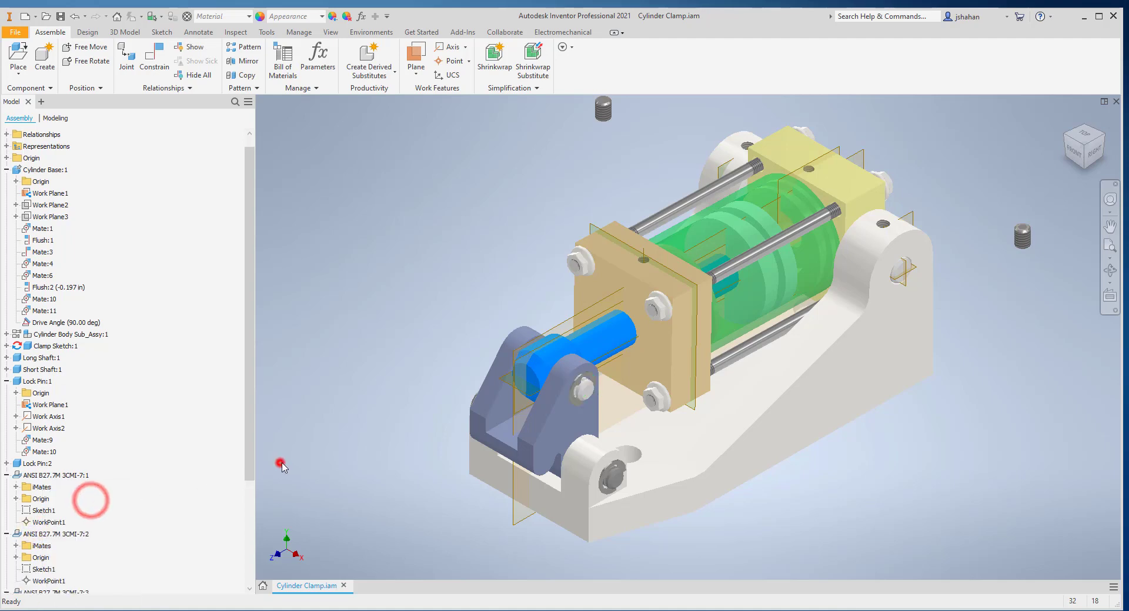
Step: Move the two near-side retaining rings off the base shaft and the clamp shaft into the empty space beside the base
left_click(280, 463)
left_click(603, 489)
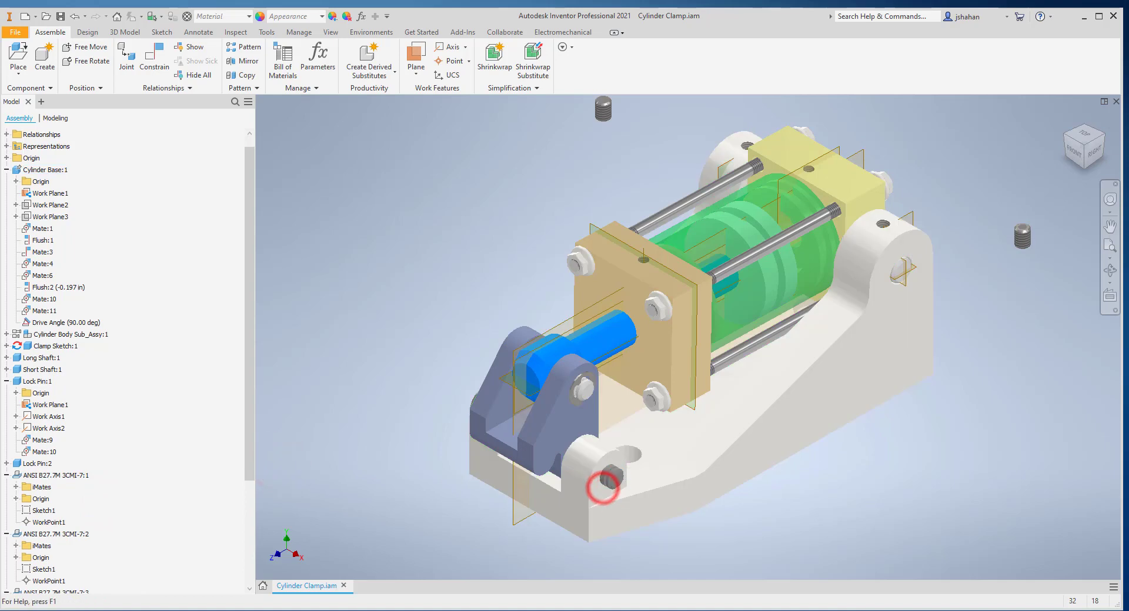
scroll(698, 537, "up", 3)
scroll(698, 537, "down", 2)
middle_click_drag(698, 538, 689, 481)
left_click(699, 535)
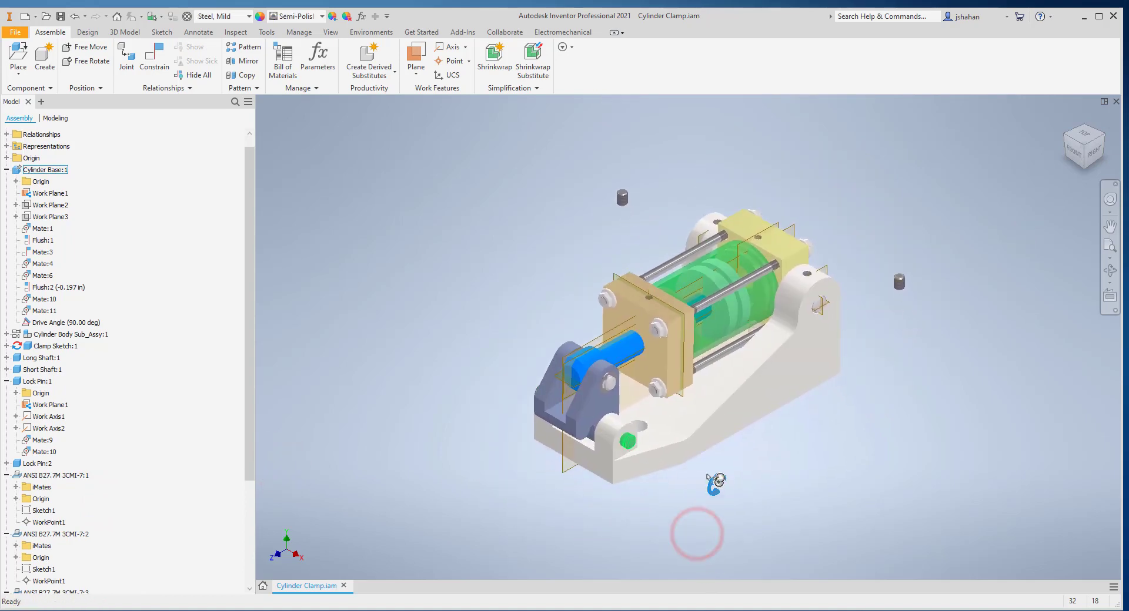
left_click_drag(603, 395, 733, 445)
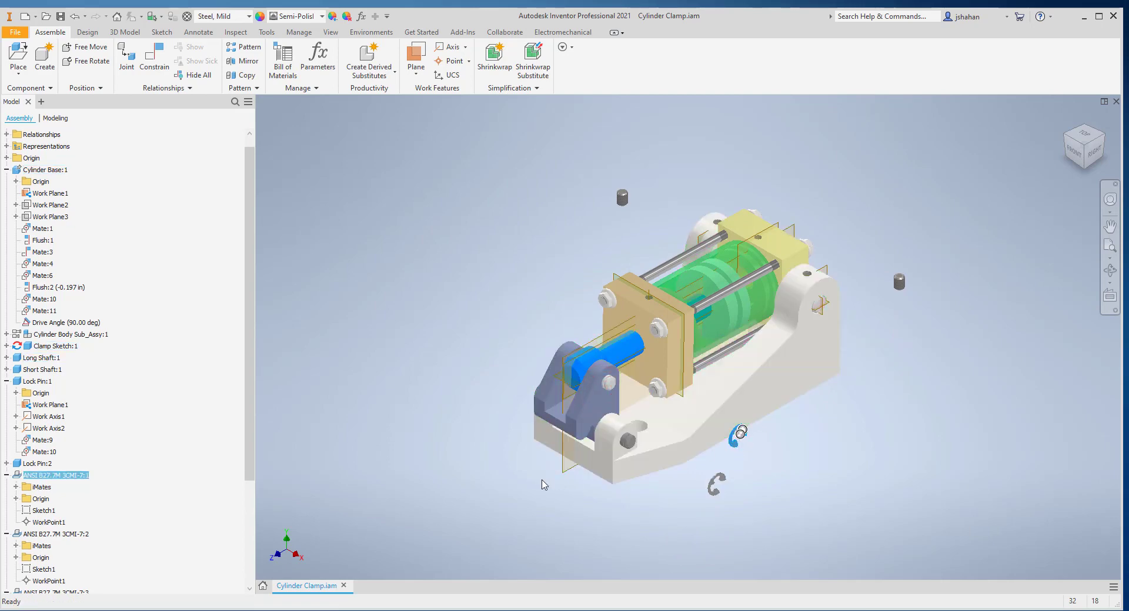
Step: Move the two far-side retaining rings off their shafts into the empty space beside the base
middle_click_drag(542, 485, 553, 368, "shift")
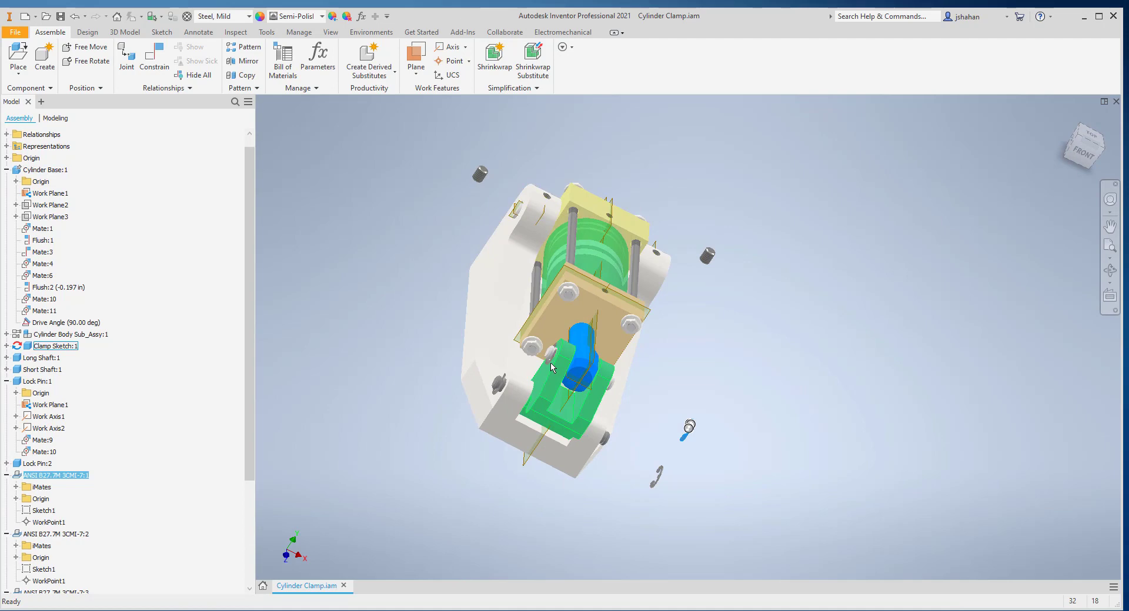
left_click_drag(551, 356, 398, 402)
left_click(410, 411)
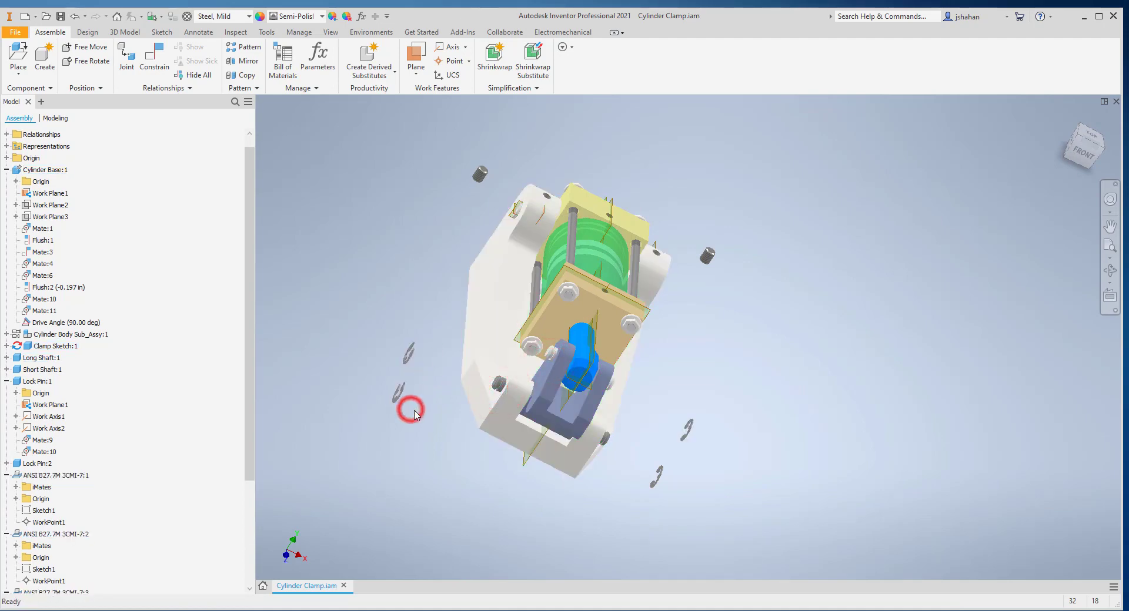
middle_click_drag(411, 410, 414, 410, "shift")
key("F6")
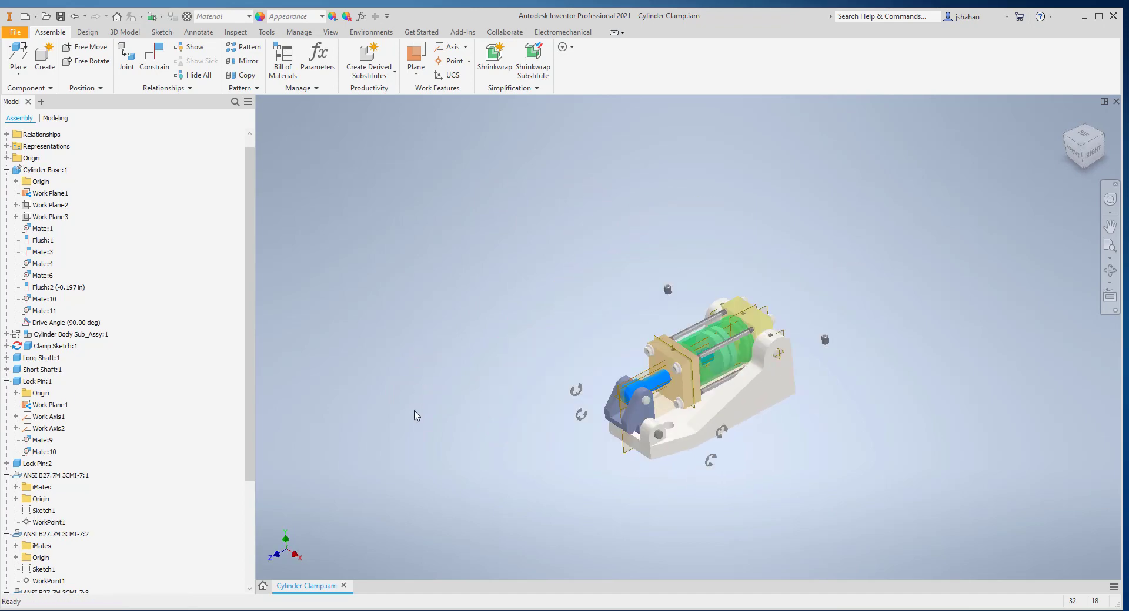
Step: Delete the Mate:8 and Mate:11 constraints from Lock Pin:2 and move the pin out of the base's near-side bore into empty space
left_click(6, 475)
left_click(6, 464)
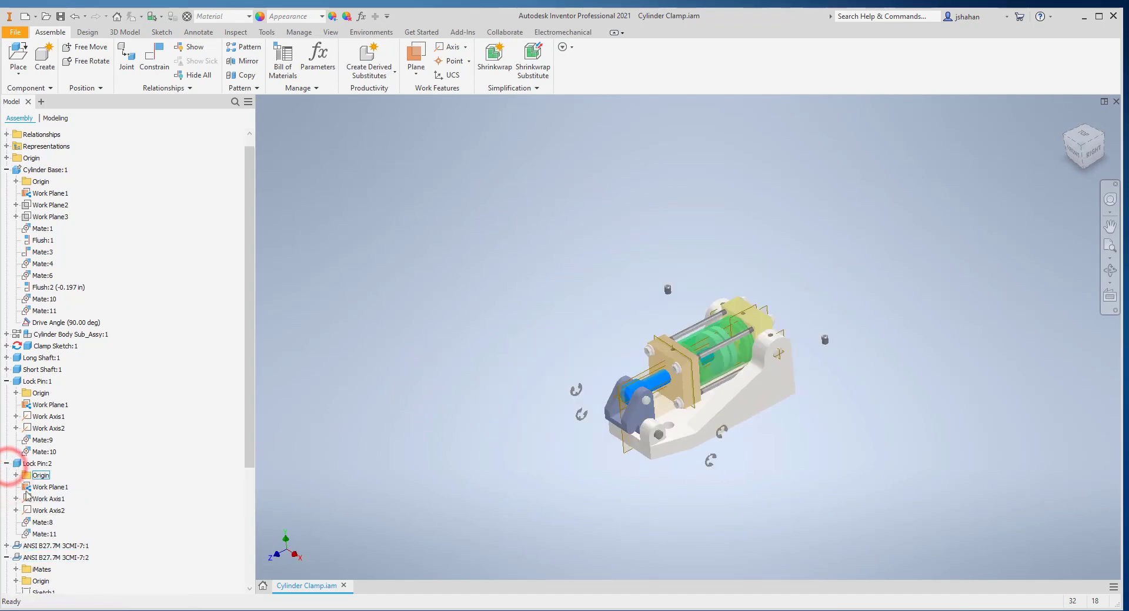
left_click(47, 523)
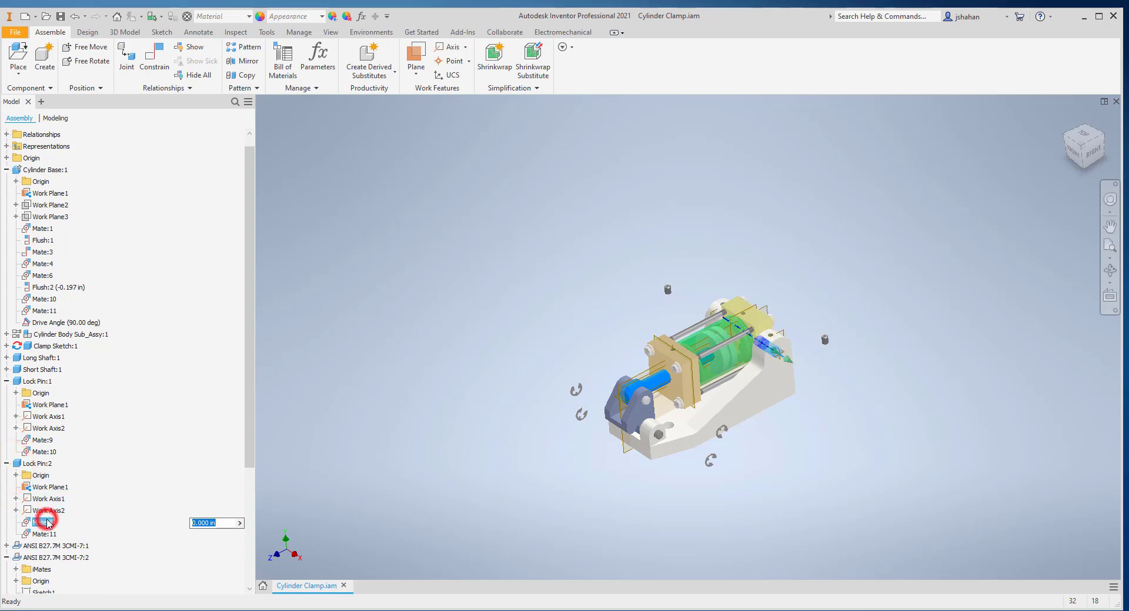
right_click(43, 533)
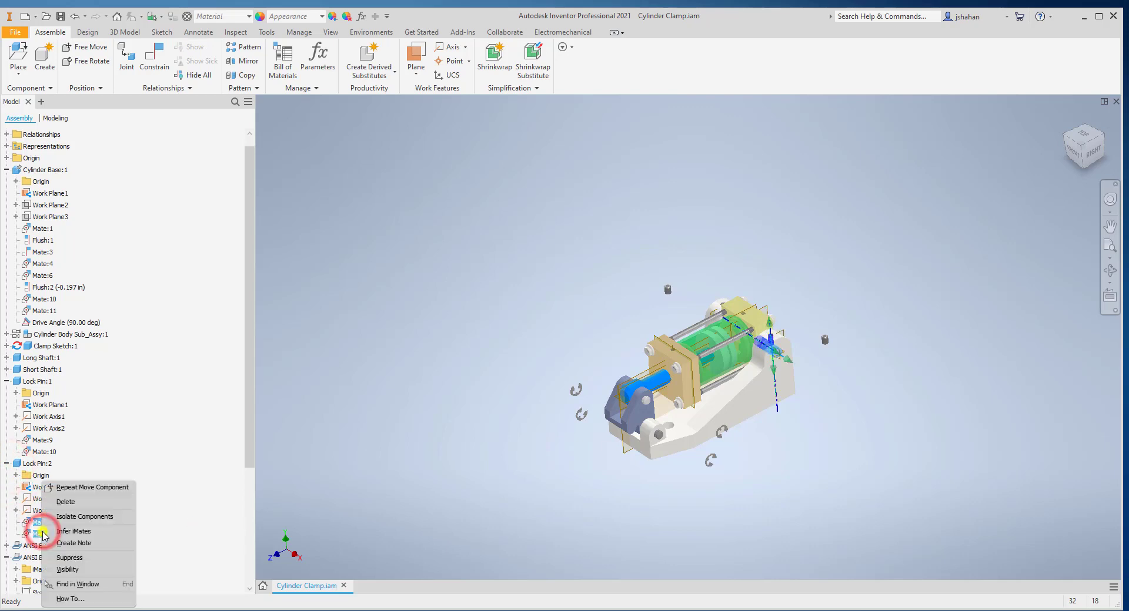
left_click(61, 502)
left_click(814, 463)
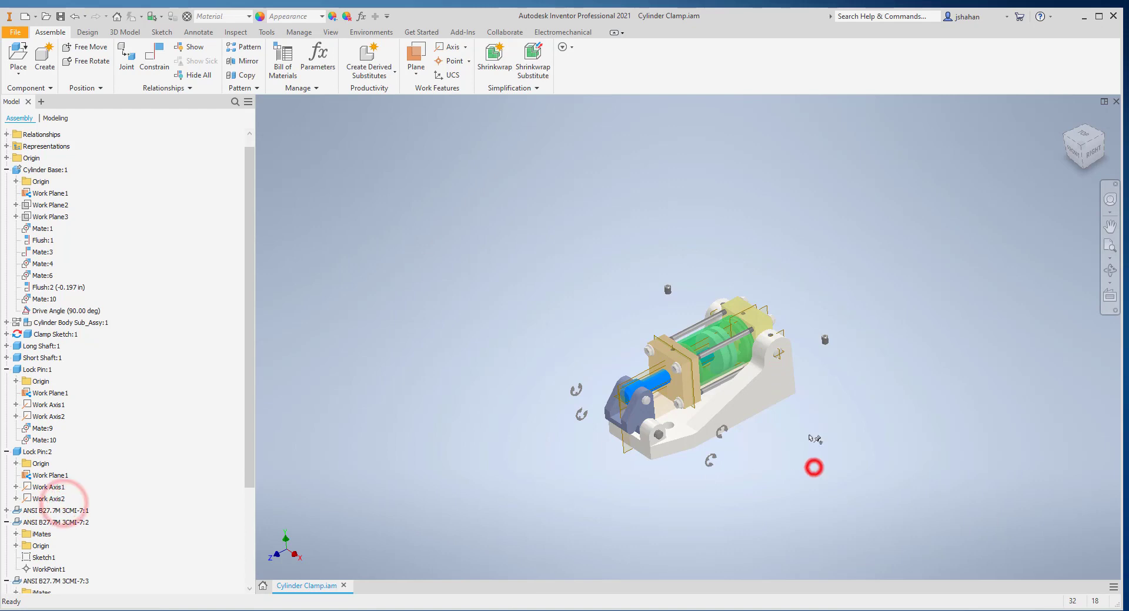
left_click(778, 357)
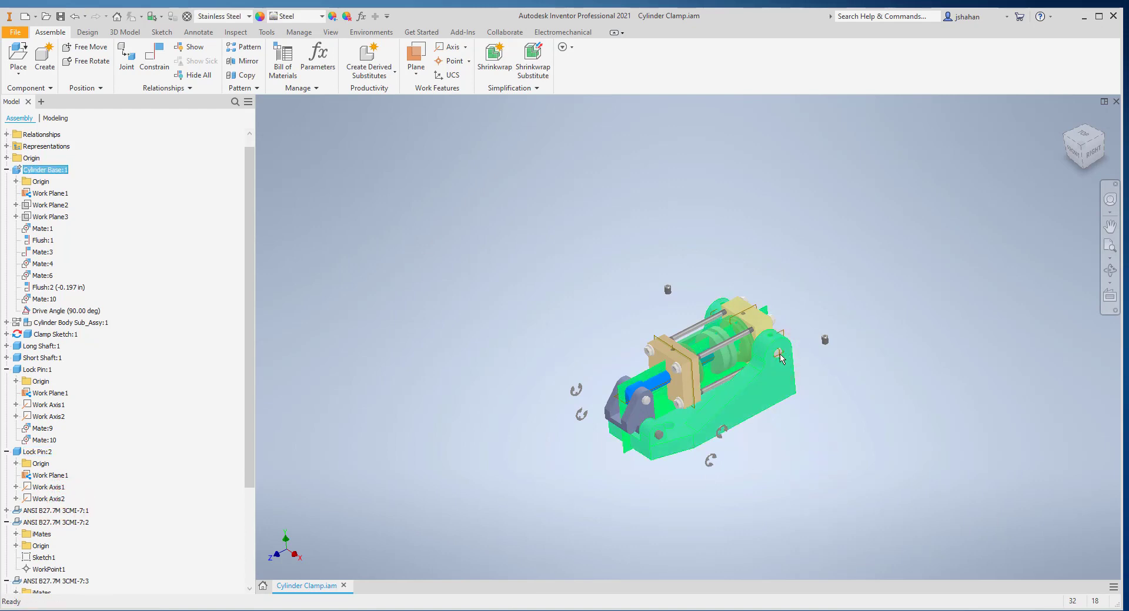
left_click_drag(779, 355, 862, 406)
left_click(823, 428)
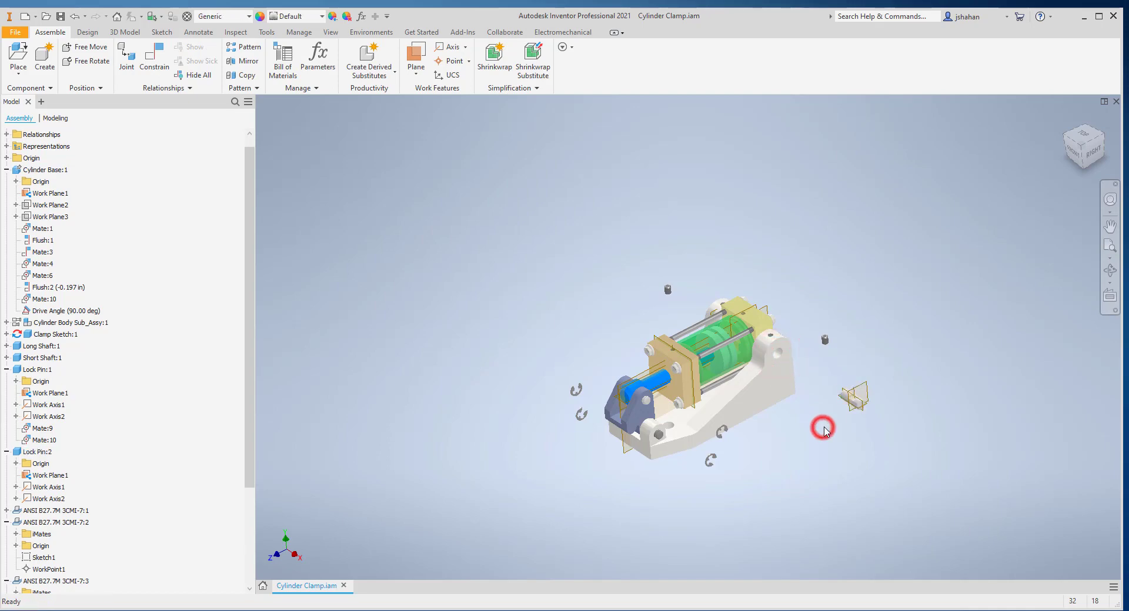
Step: Delete the Mate:9 and Mate:10 constraints from Lock Pin:1 and move the pin out of the base's far-side bore
key("F5")
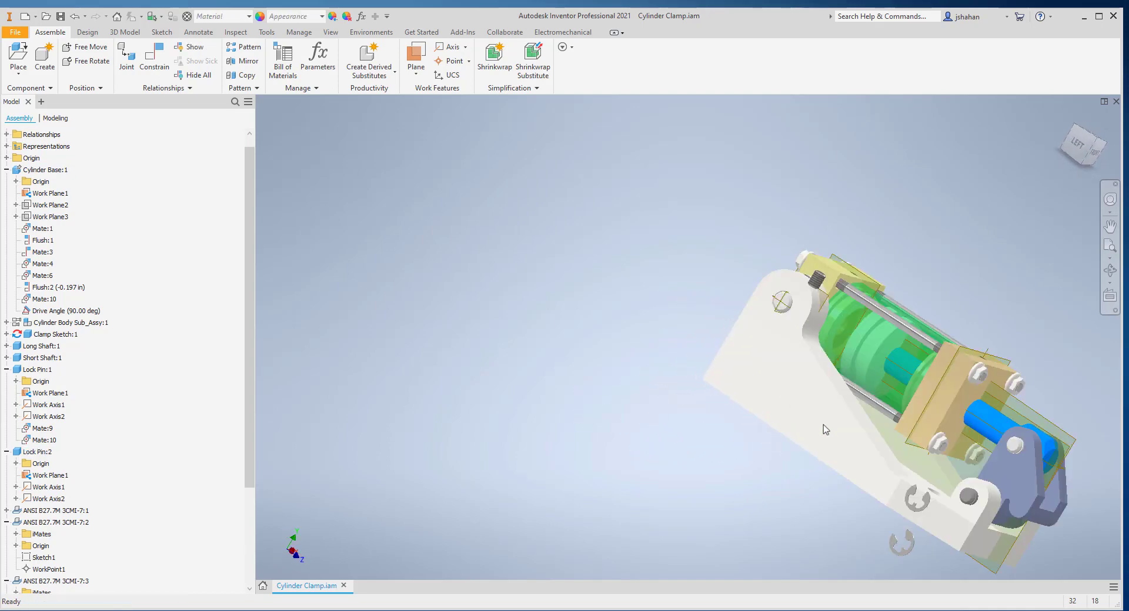
left_click_drag(779, 310, 777, 310)
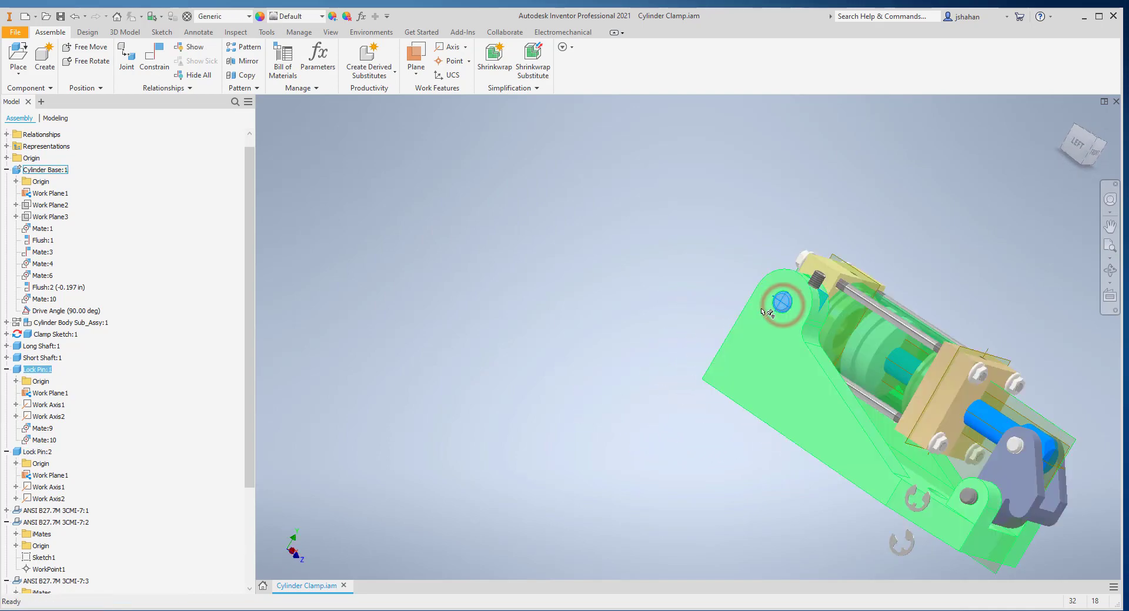
left_click(39, 440, "ctrl")
right_click(41, 440)
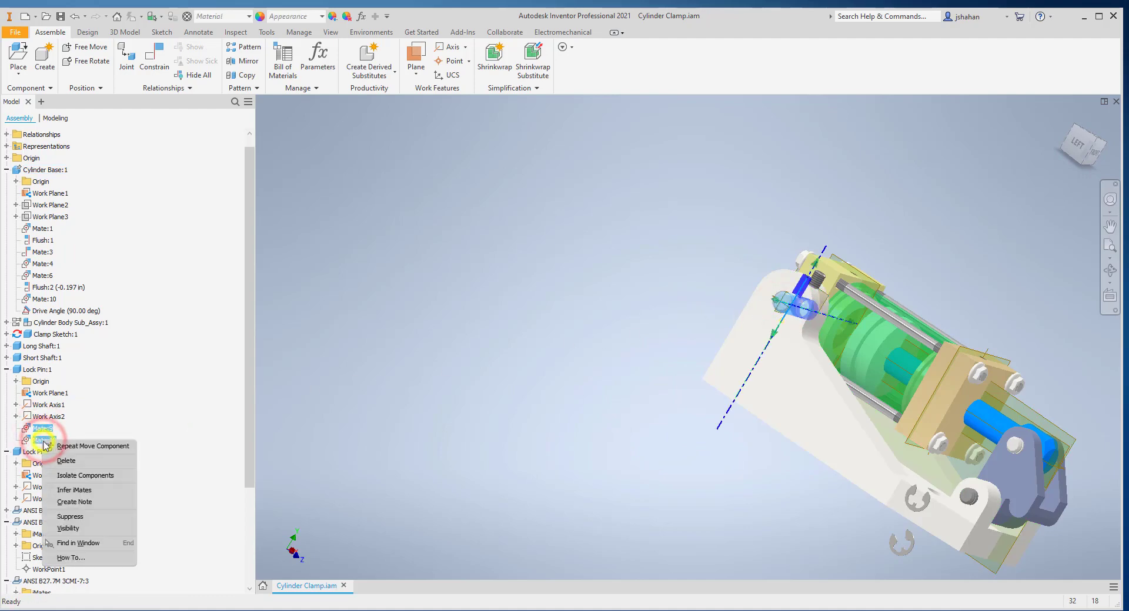
left_click(65, 461)
left_click_drag(784, 306, 581, 325)
middle_click_drag(579, 327, 744, 284, "shift")
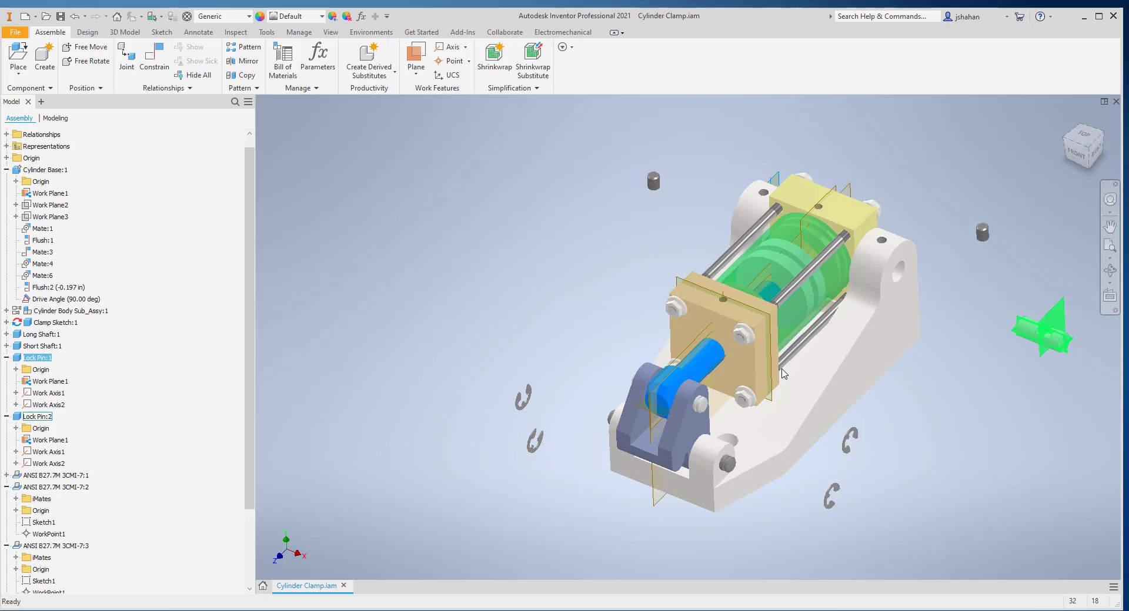
Step: Delete the mate and Flush:3 constraints from Short Shaft:1 and move the shaft out of the clamp to beside the near-side retaining rings
left_click(6, 347)
left_click(44, 371)
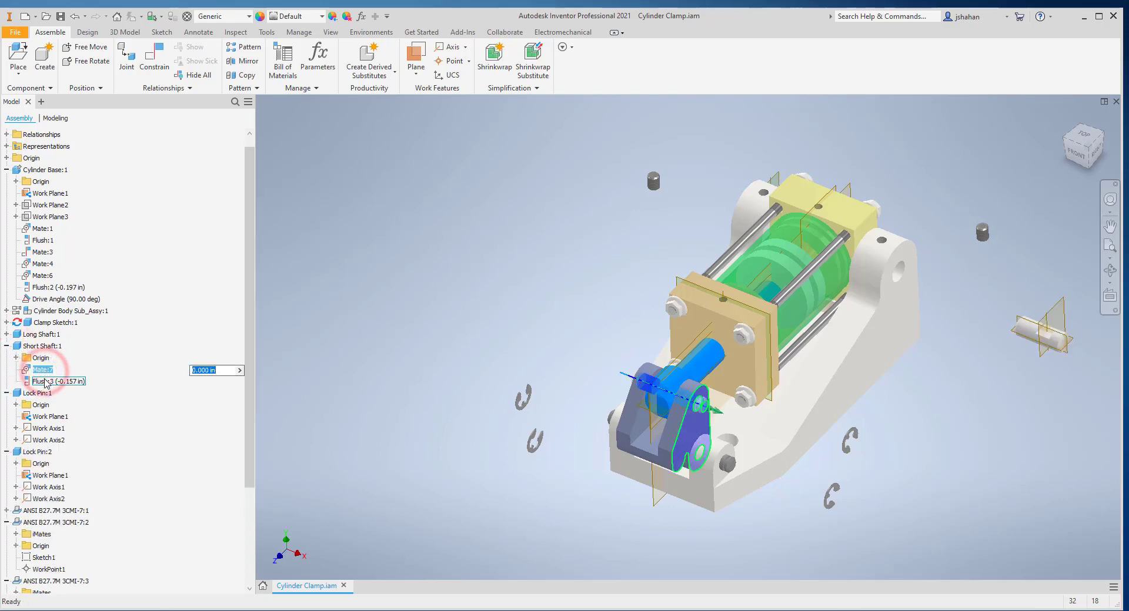
left_click(41, 382, "ctrl")
right_click(43, 379)
left_click(66, 400)
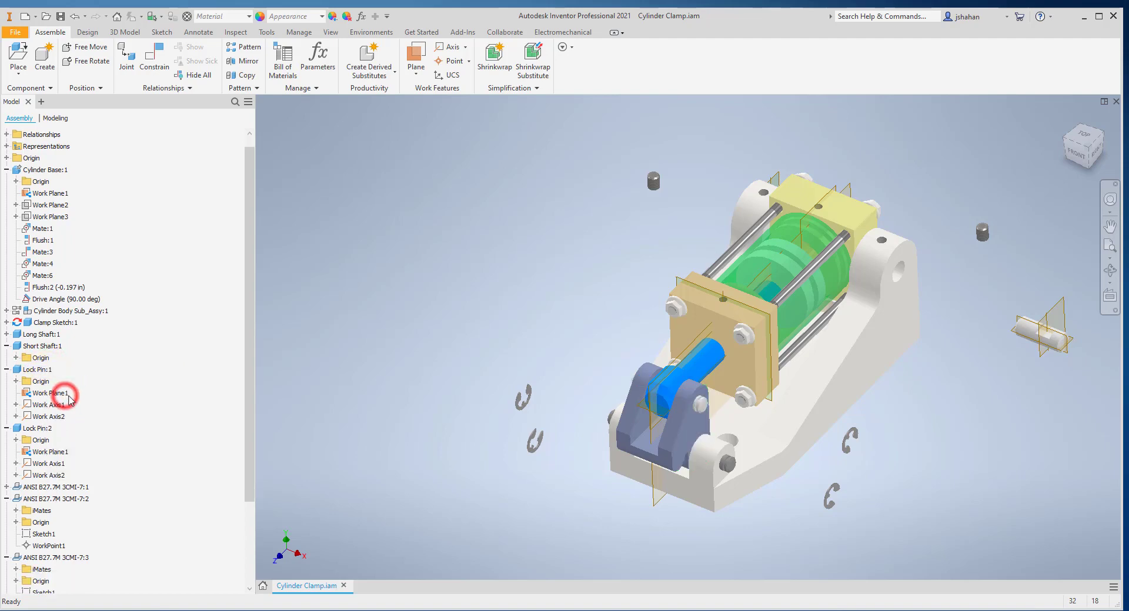
left_click_drag(702, 399, 976, 488)
left_click(346, 399)
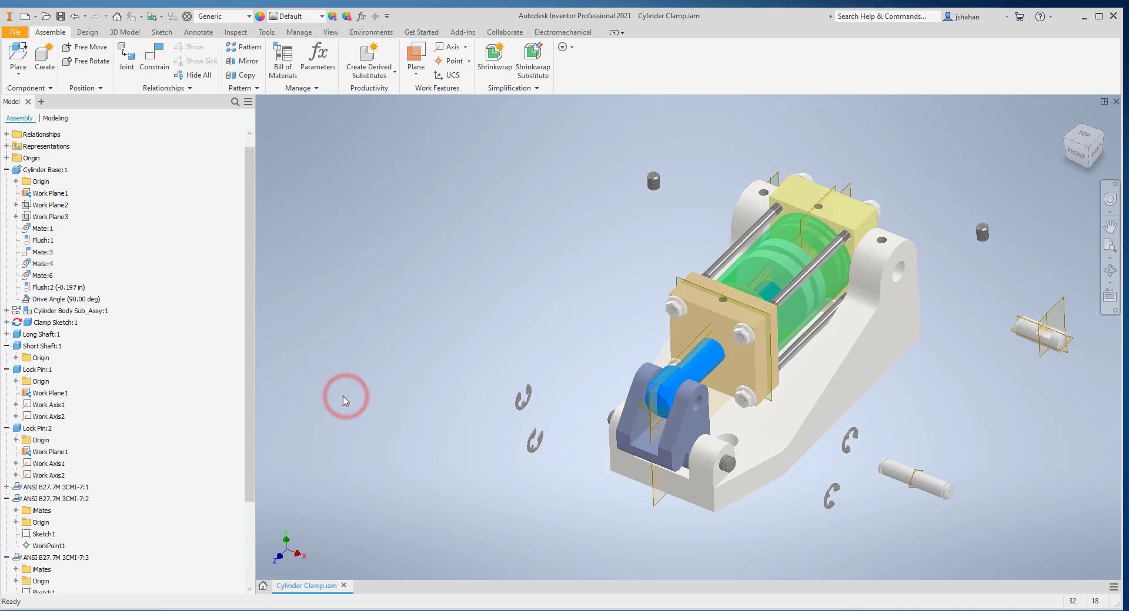
Step: Collapse Lock Pin:1 and expand Long Shaft:1 in the model tree
left_click(7, 369)
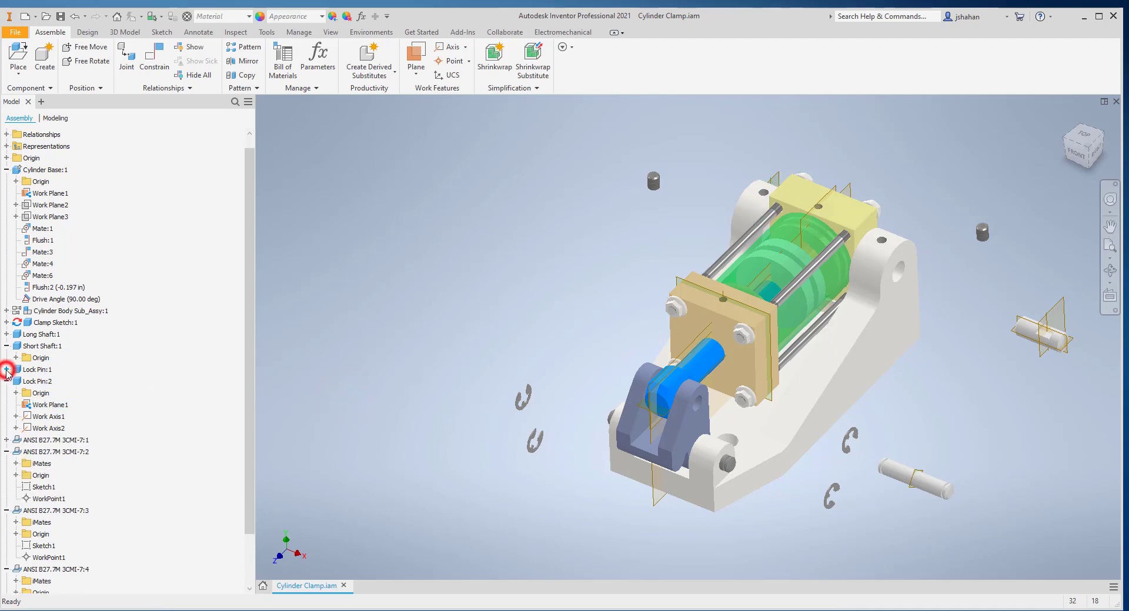
left_click(6, 334)
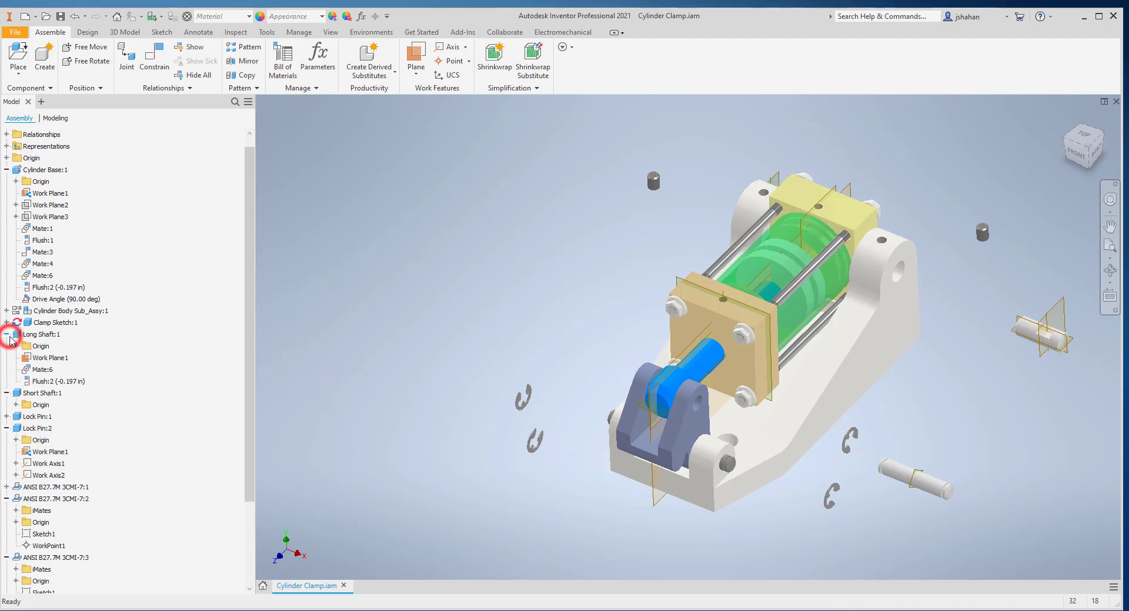
left_click(36, 369)
left_click(42, 382, "ctrl")
right_click(45, 383)
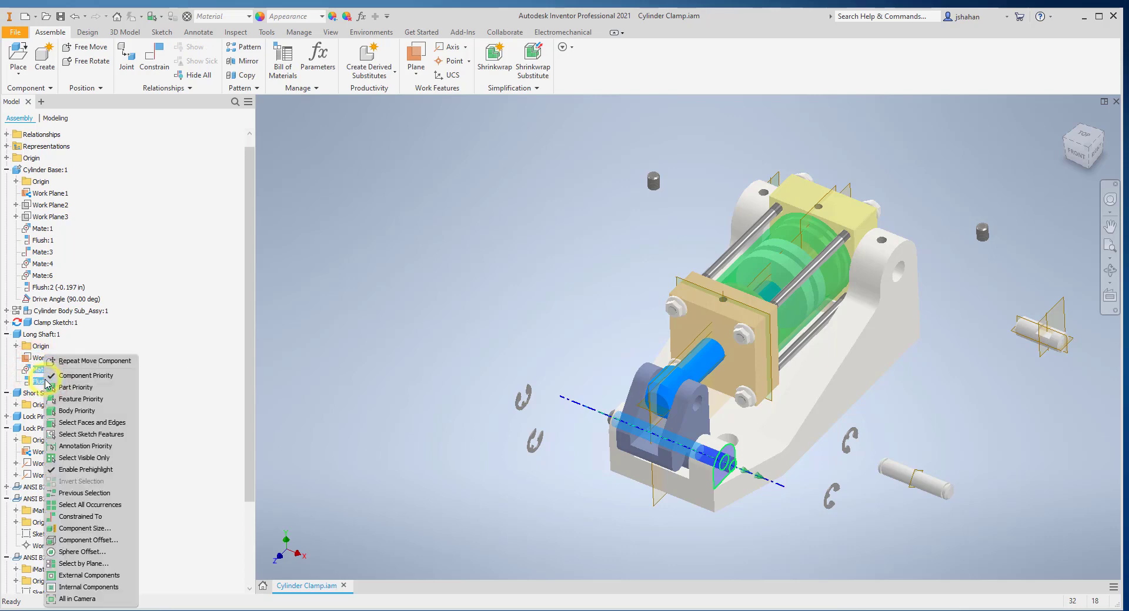
left_click(304, 380)
left_click(345, 371)
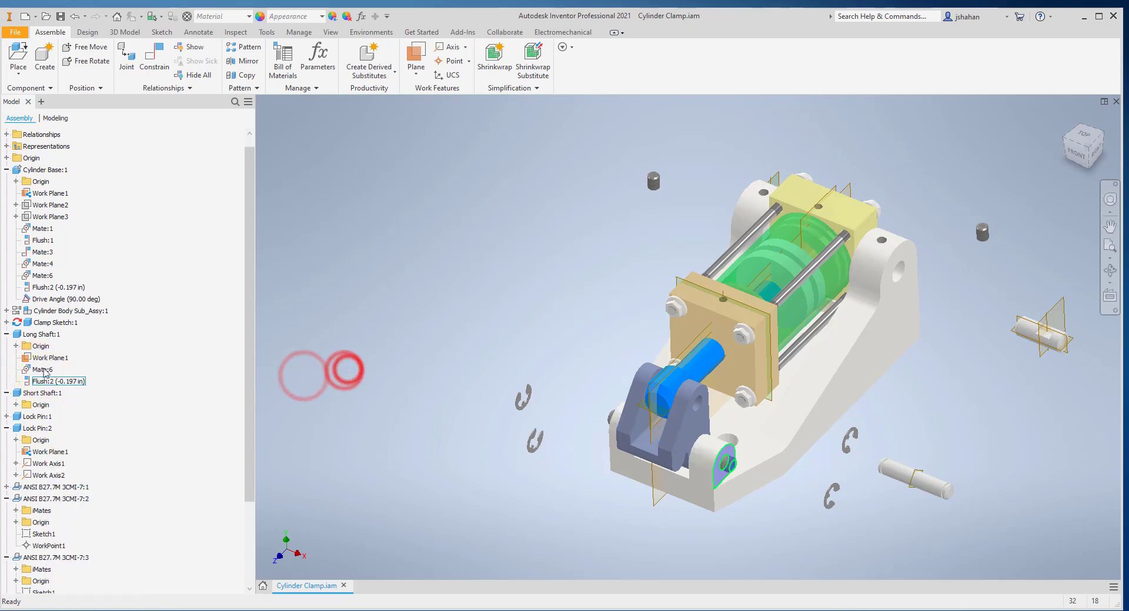
Step: Delete the Mate:6 and Flush:2 constraints from Long Shaft:1 and move the shaft out of the base into the space in front
left_click(37, 369)
left_click(37, 381, "ctrl")
right_click(37, 382)
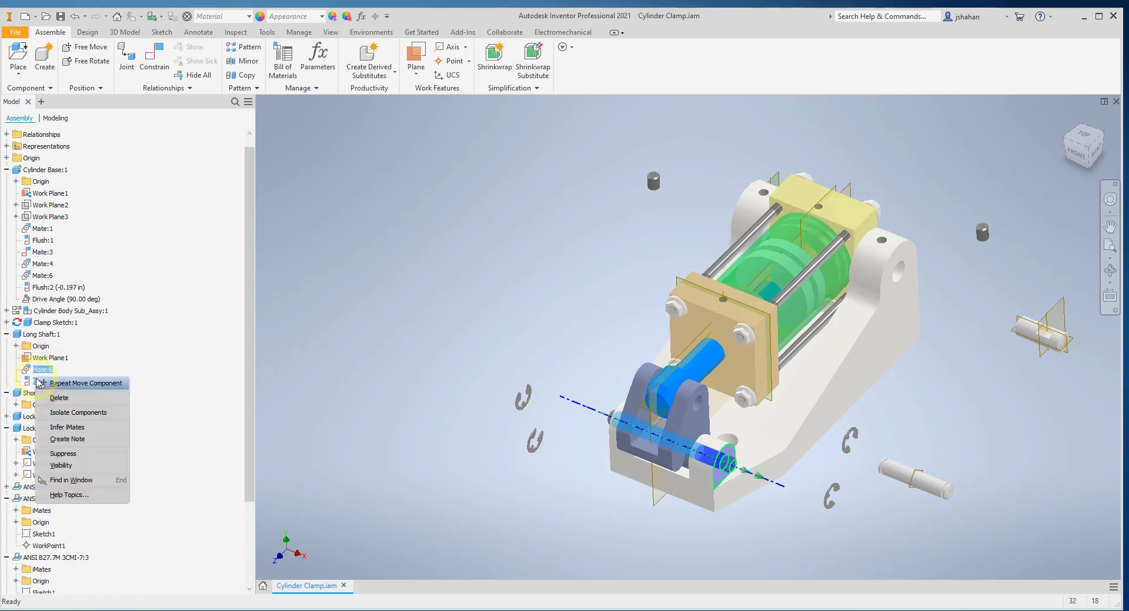
left_click(56, 393)
left_click(394, 383)
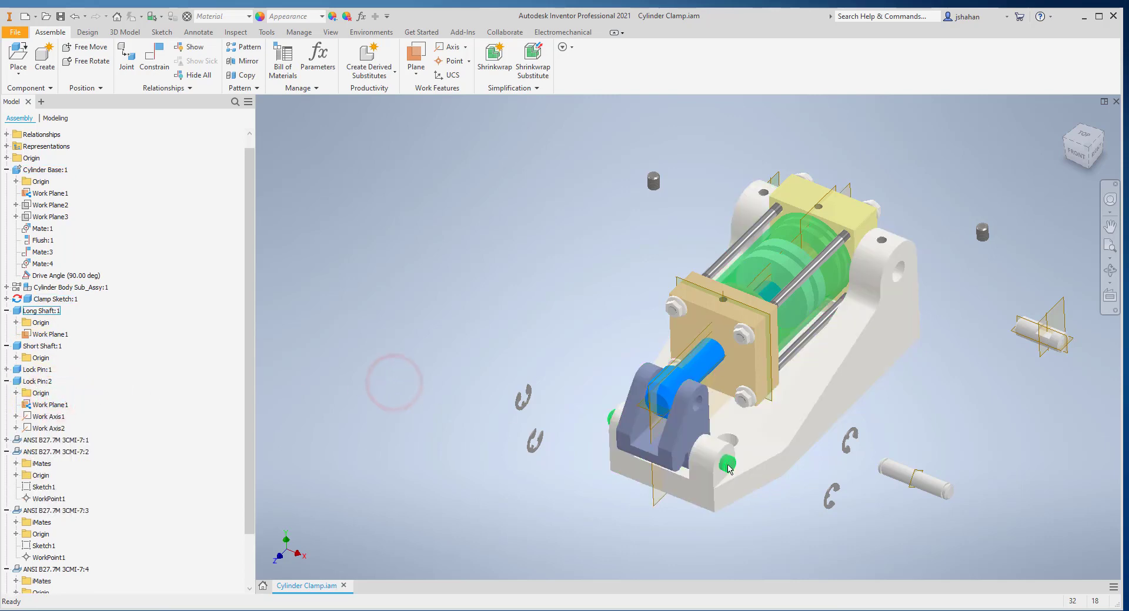
left_click_drag(726, 462, 856, 557)
left_click(343, 467)
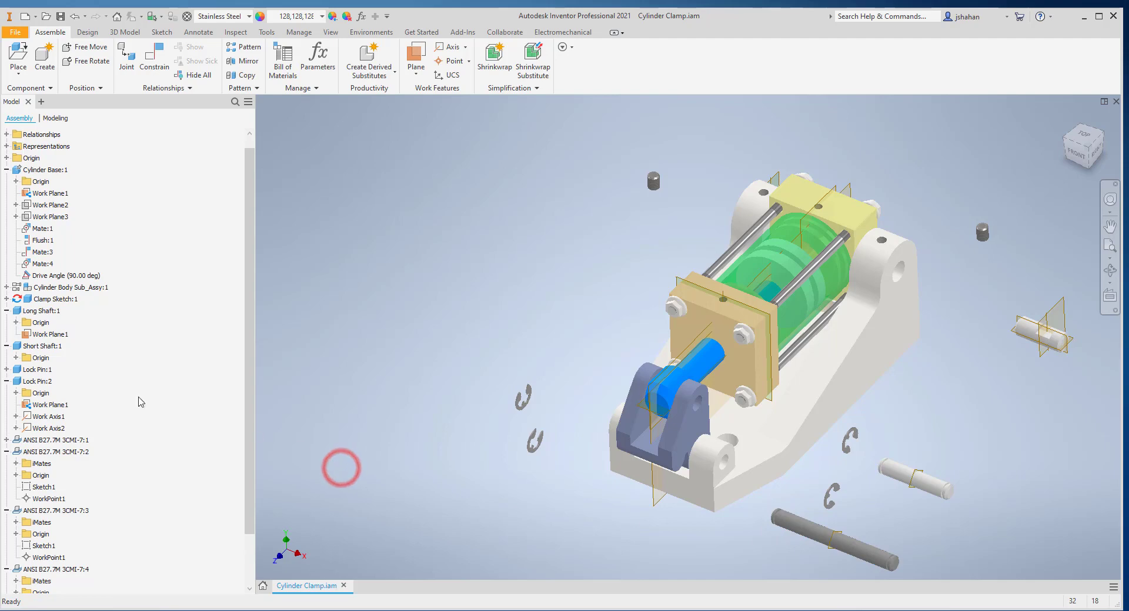
Step: Delete the Mate:1, Flush:1, Mate:5 and Drive Angle constraints from Clamp Sketch:1 and move the clamp off the base into empty space
left_click(6, 347)
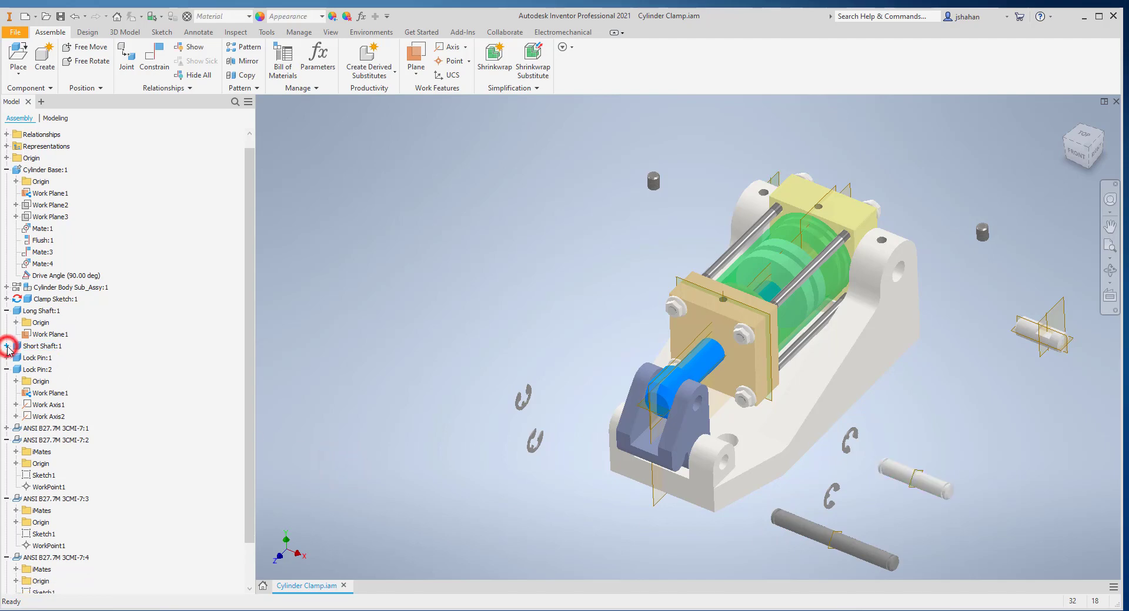
left_click(6, 311)
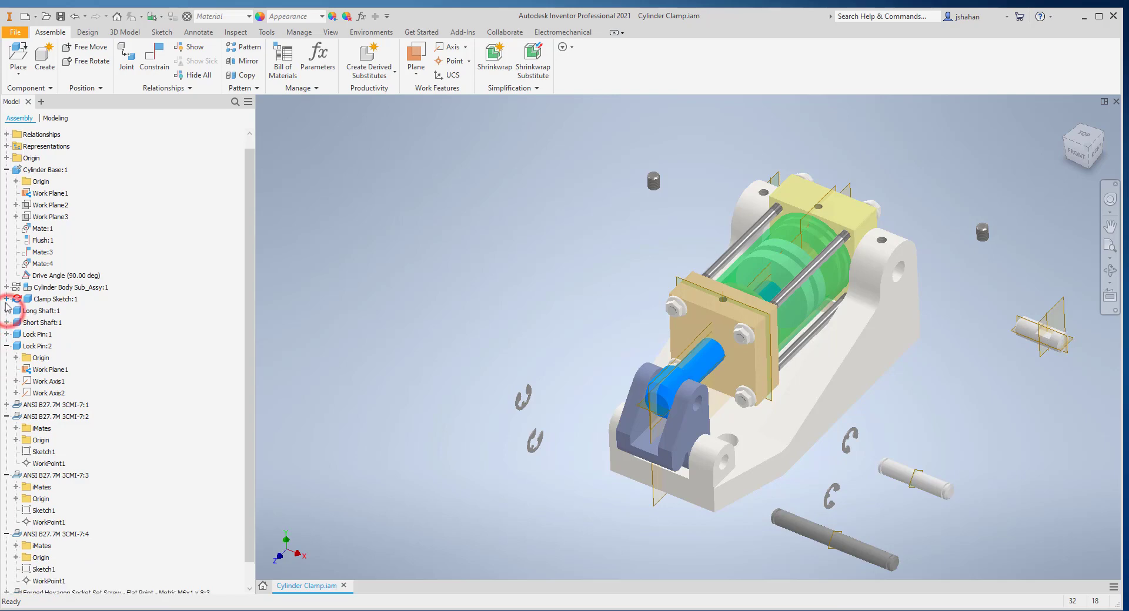
left_click(6, 299)
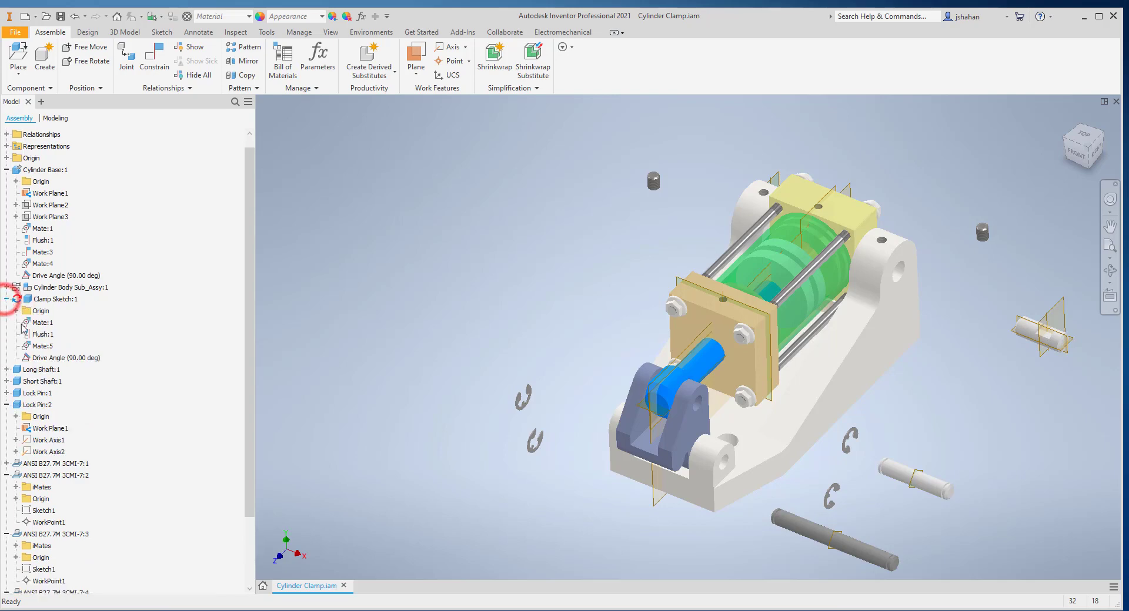
left_click(45, 359)
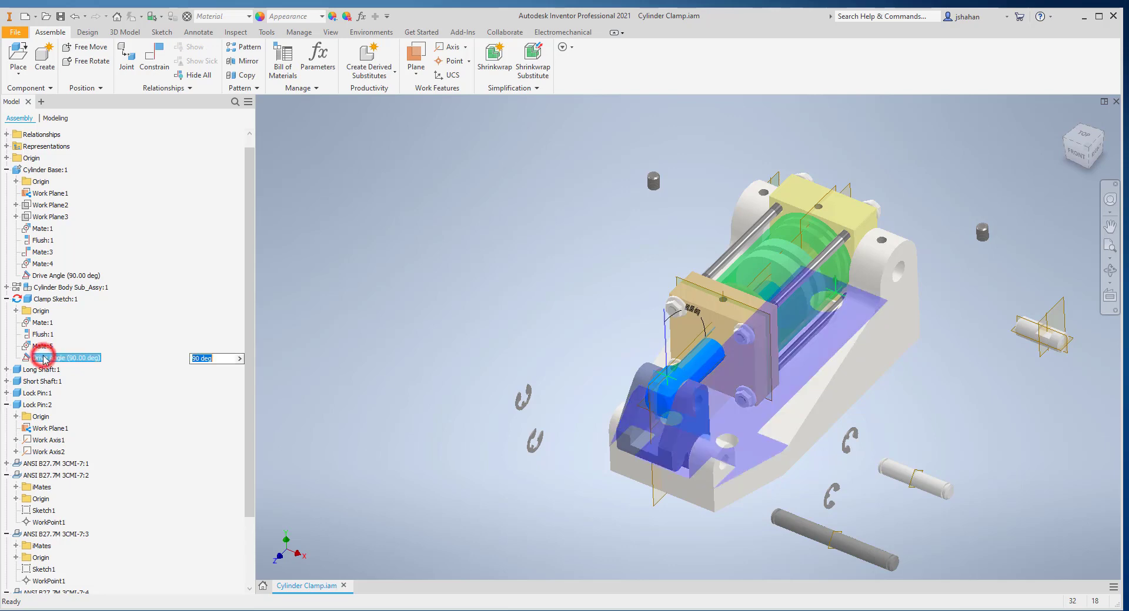
left_click(42, 345, "ctrl")
left_click(44, 335, "ctrl")
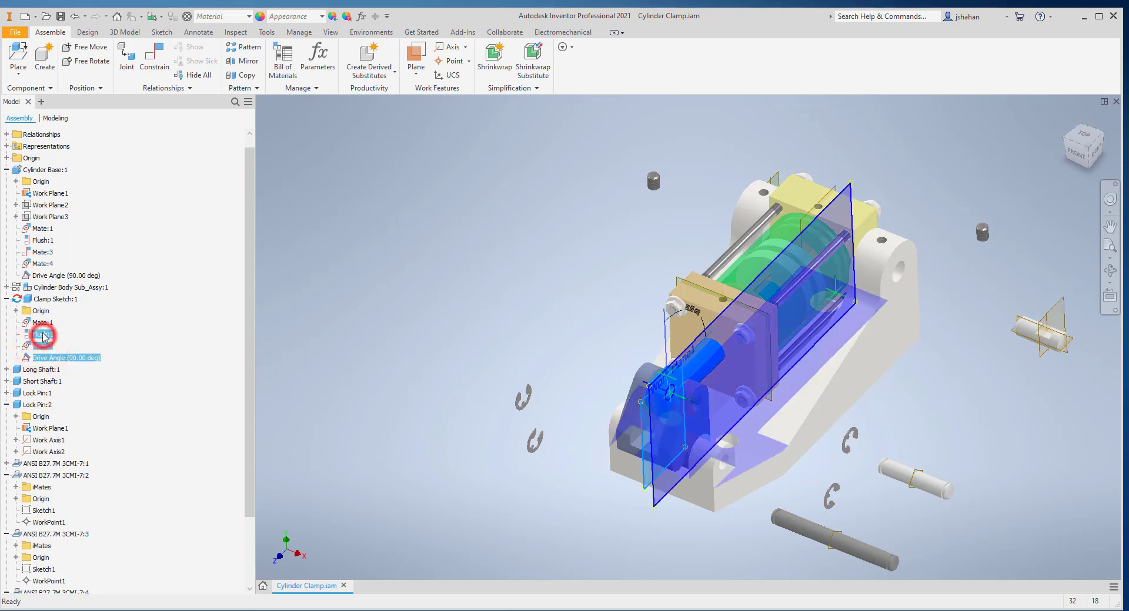
left_click(42, 323, "ctrl")
right_click(41, 324)
left_click(63, 344)
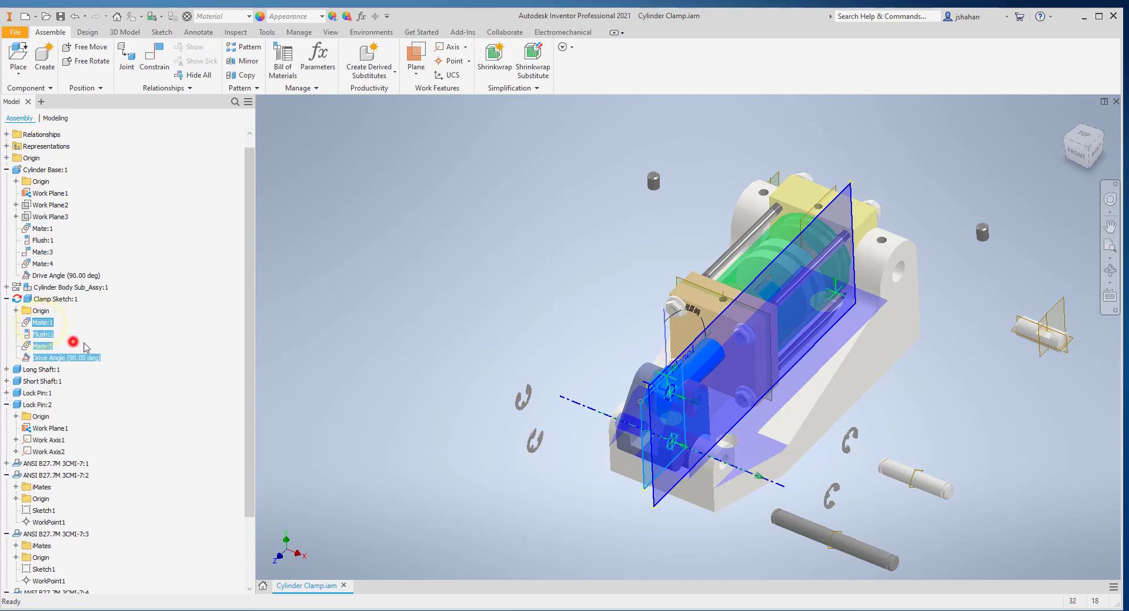
left_click(349, 336)
left_click_drag(671, 432, 430, 382)
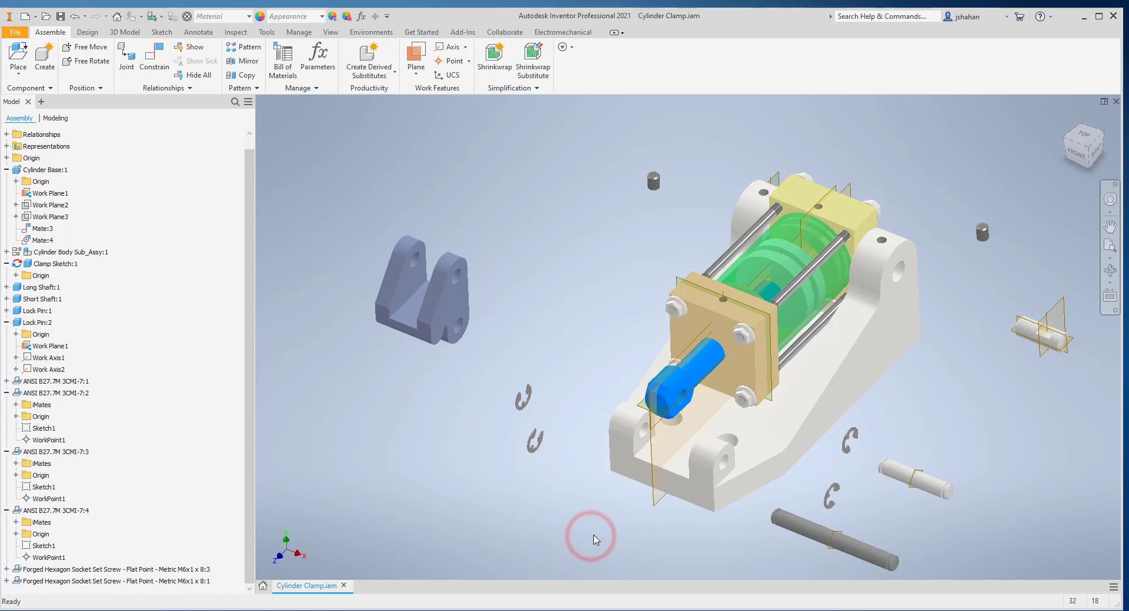
Step: Delete the Mate:3 and Mate:4 constraints from Cylinder Body Sub_Assy:1 and move the subassembly up and away from the base
scroll(18, 265, "up", 1)
left_click(6, 264)
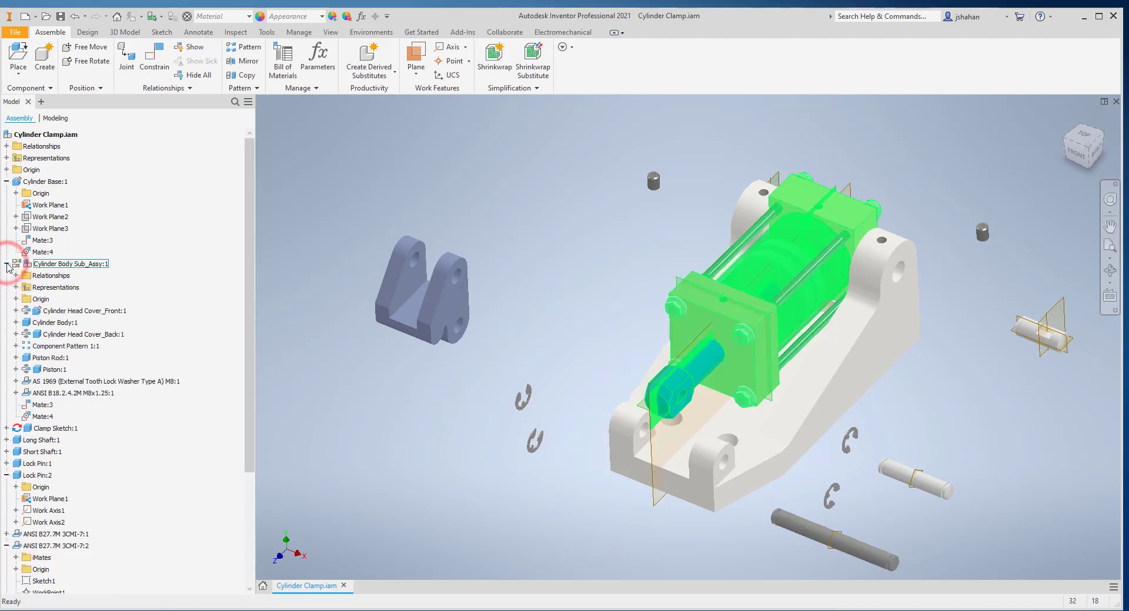
left_click(42, 405)
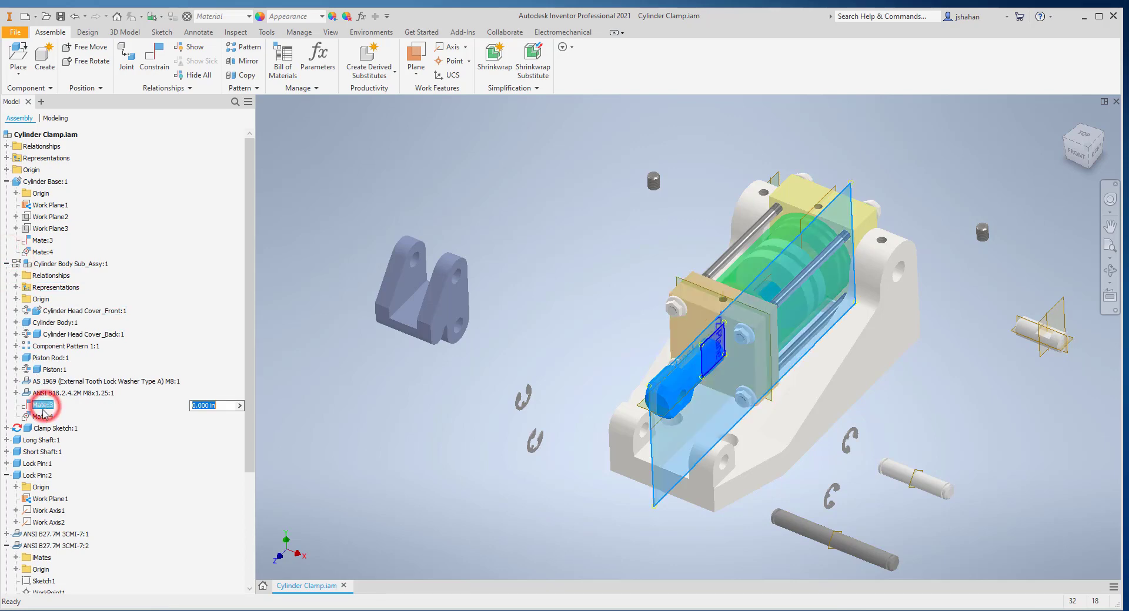
left_click(42, 416, "ctrl")
right_click(42, 416)
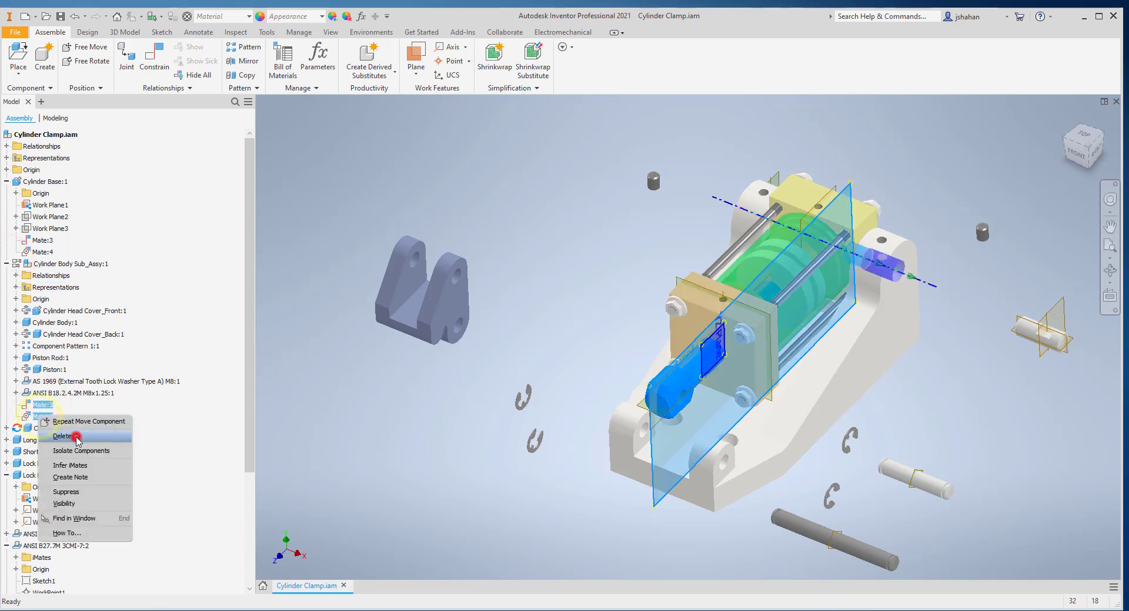
left_click(77, 439)
left_click_drag(777, 350, 618, 191)
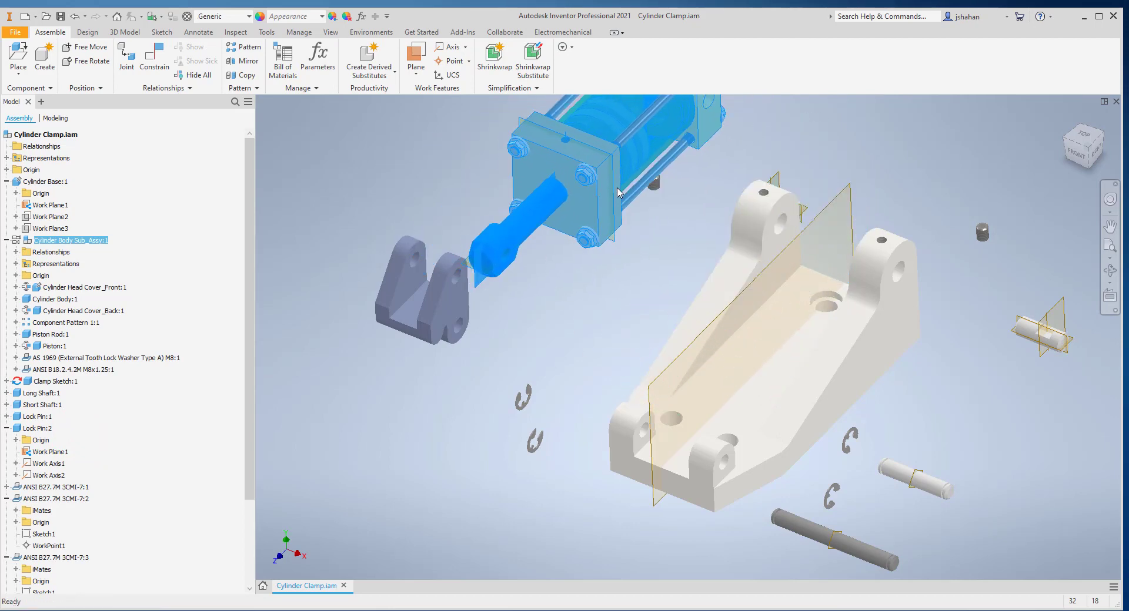
middle_click_drag(658, 126, 570, 128)
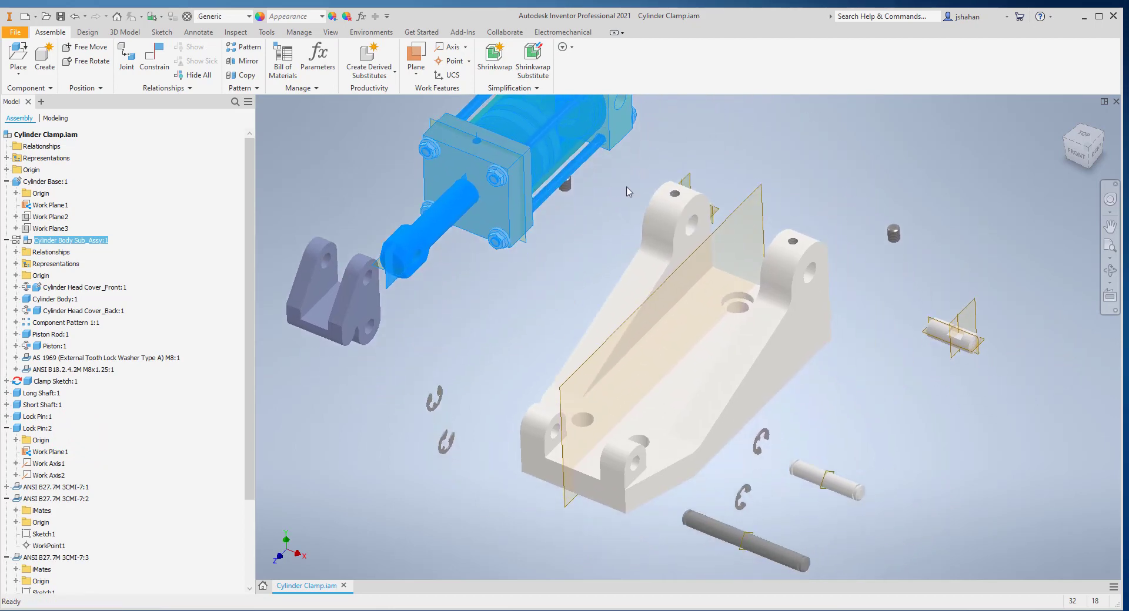
left_click(1089, 140)
left_click(1069, 121)
left_click(946, 171)
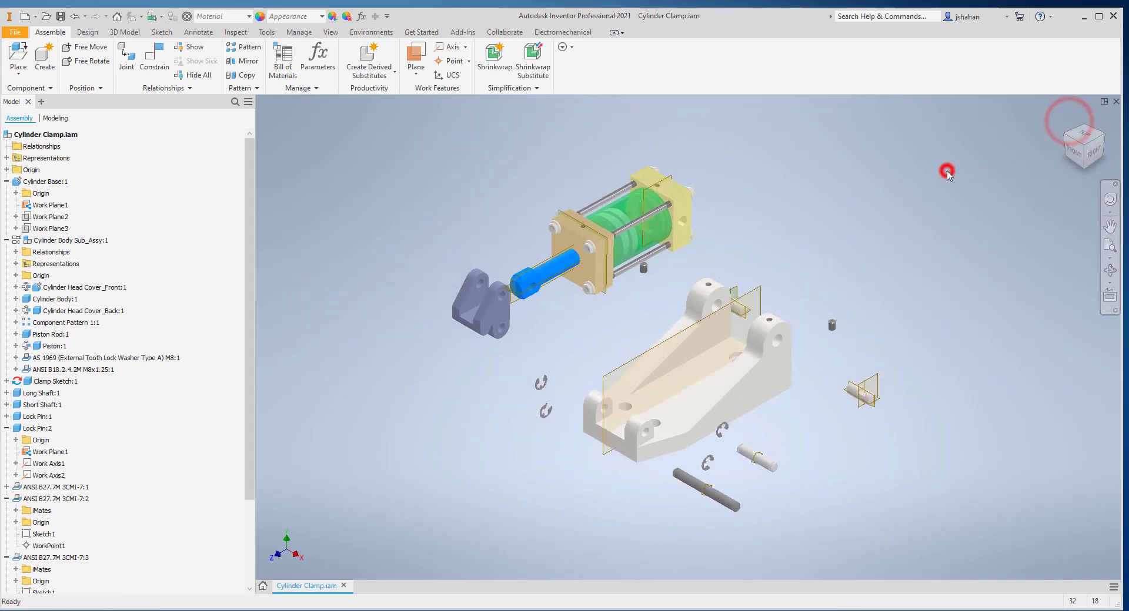
left_click(752, 390)
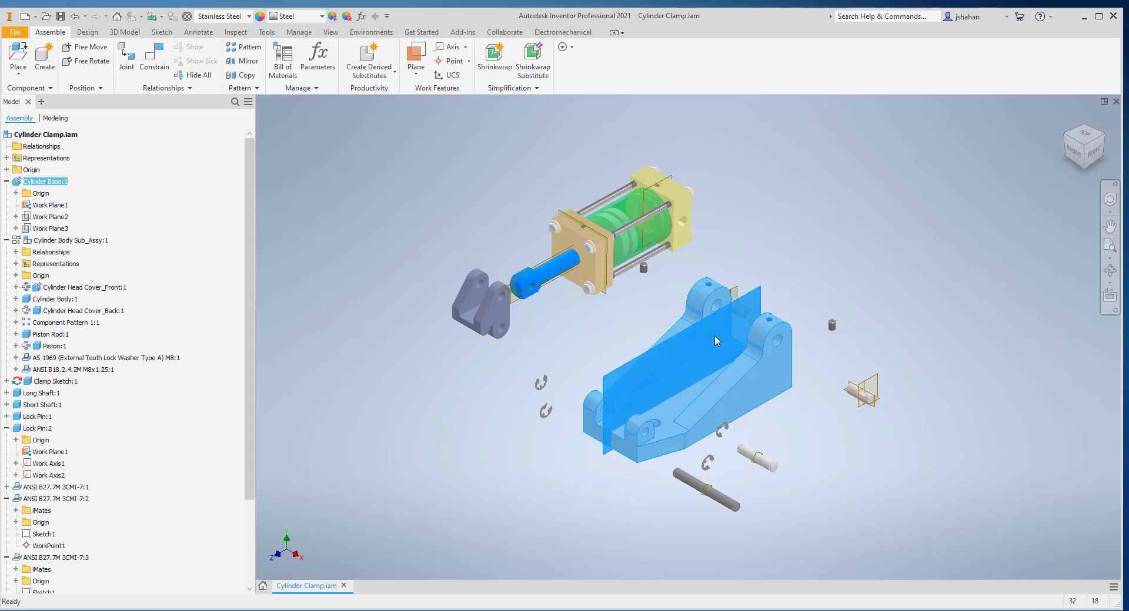
left_click(735, 395)
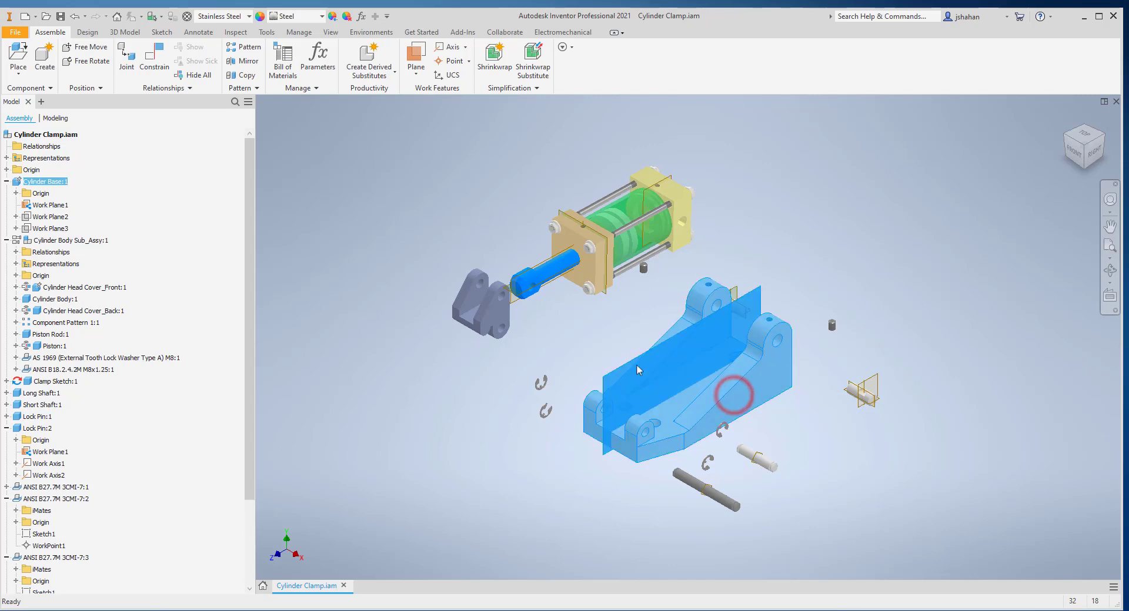
Step: Delete Cylinder Base:1 from the assembly and undo the deletion
right_click(47, 182)
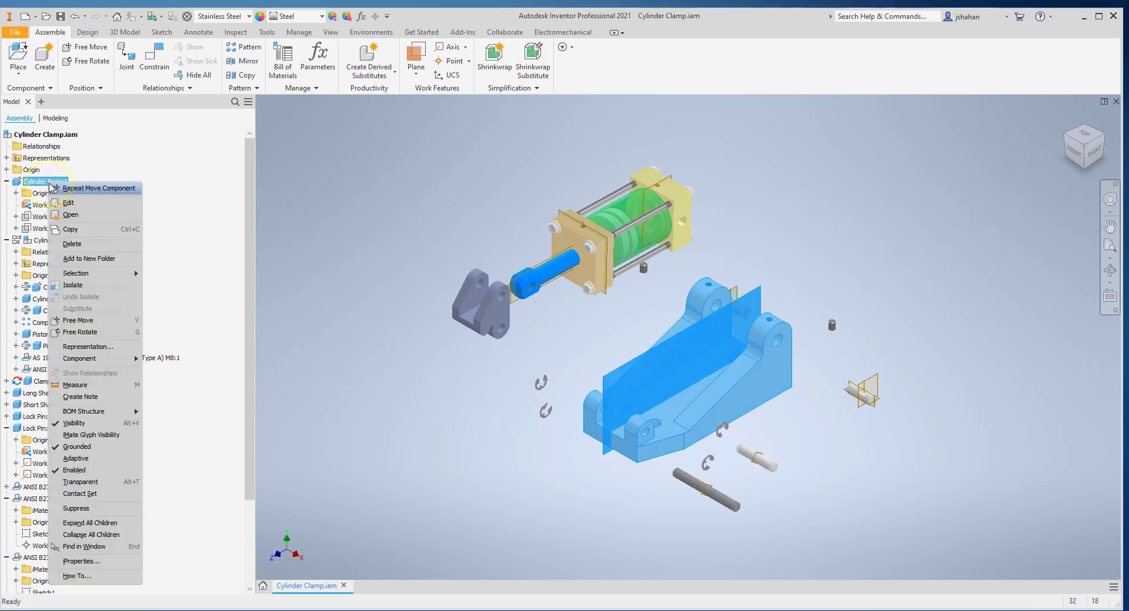
left_click(64, 244)
left_click(413, 240)
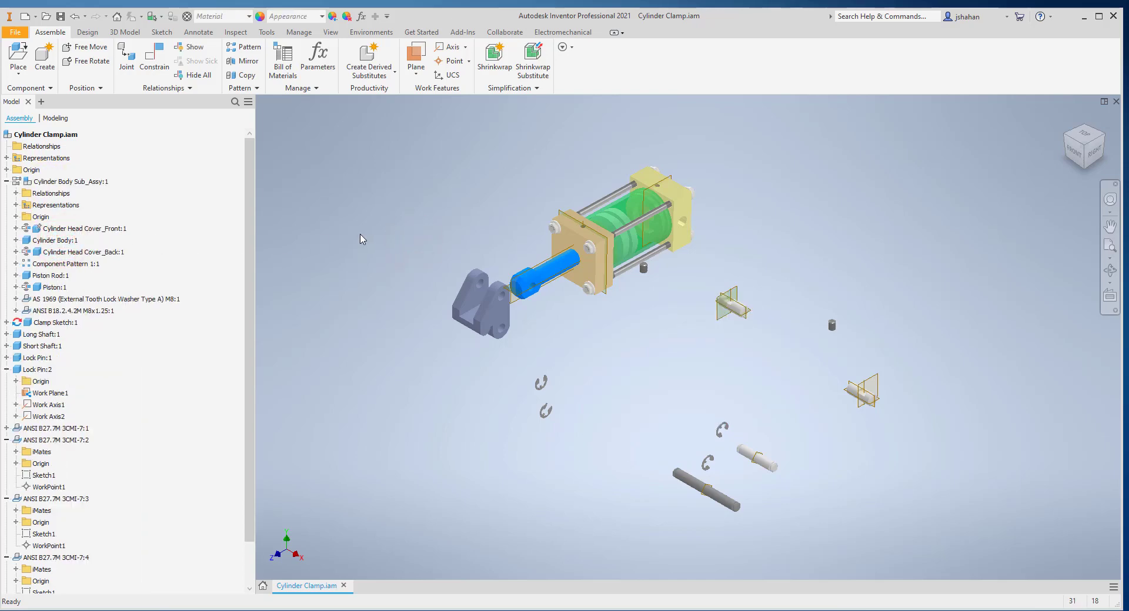
key("ctrl+z")
Step: Turn off Grounded for Cylinder Base:1 and move the base up and away from the loose parts
left_click(763, 385)
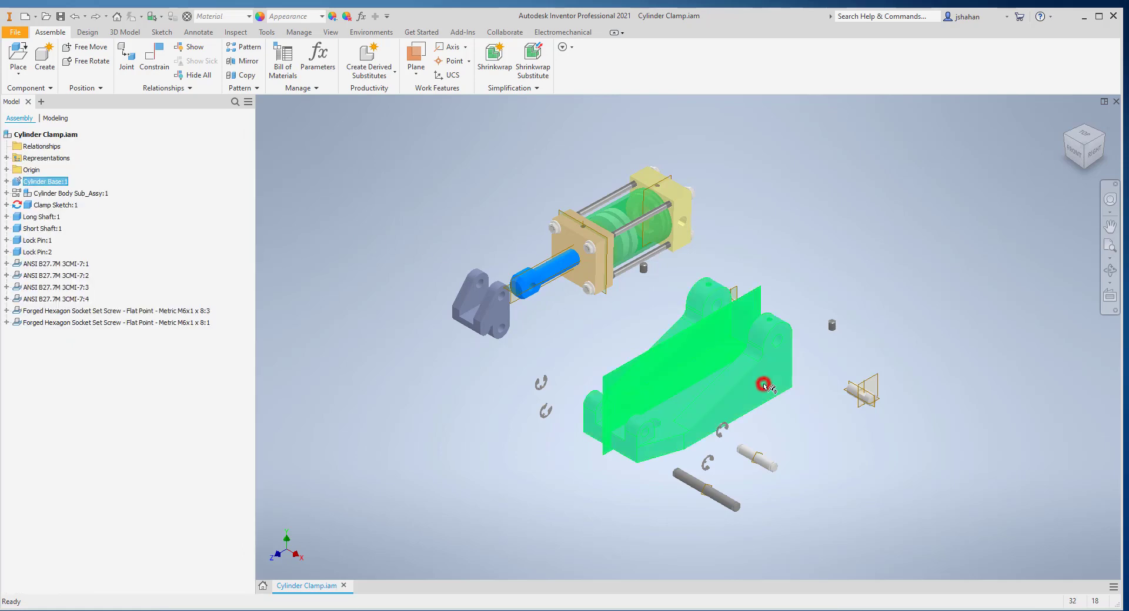
right_click(46, 182)
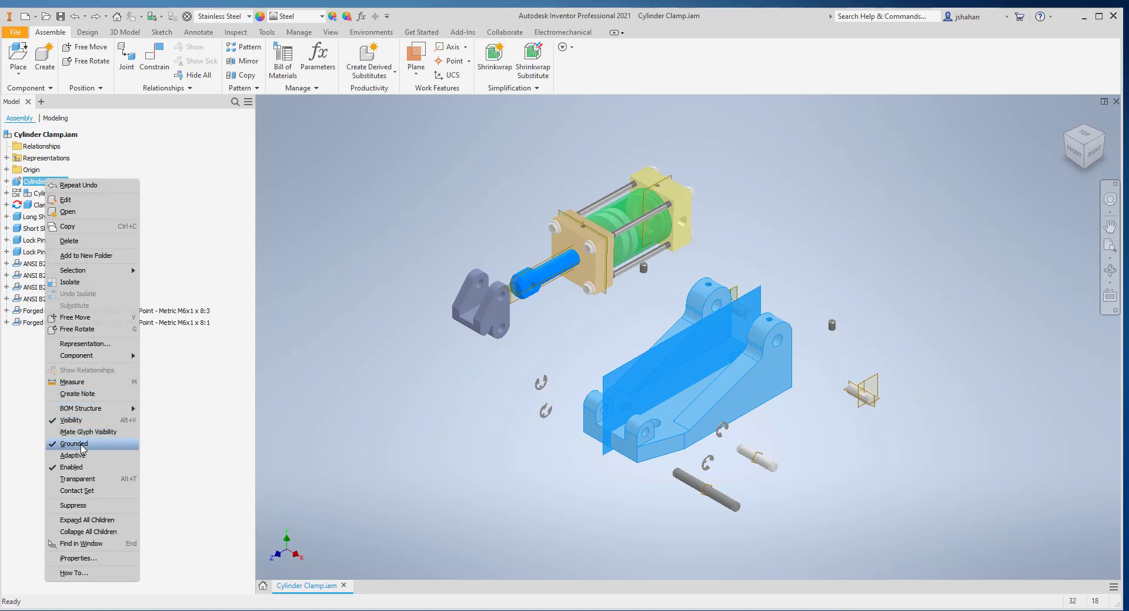
left_click(79, 445)
left_click(483, 395)
left_click_drag(774, 383, 947, 192)
scroll(934, 228, "up", 3)
middle_click_drag(932, 231, 827, 271)
scroll(782, 268, "down", 3)
scroll(785, 271, "up", 2)
scroll(827, 271, "down", 3)
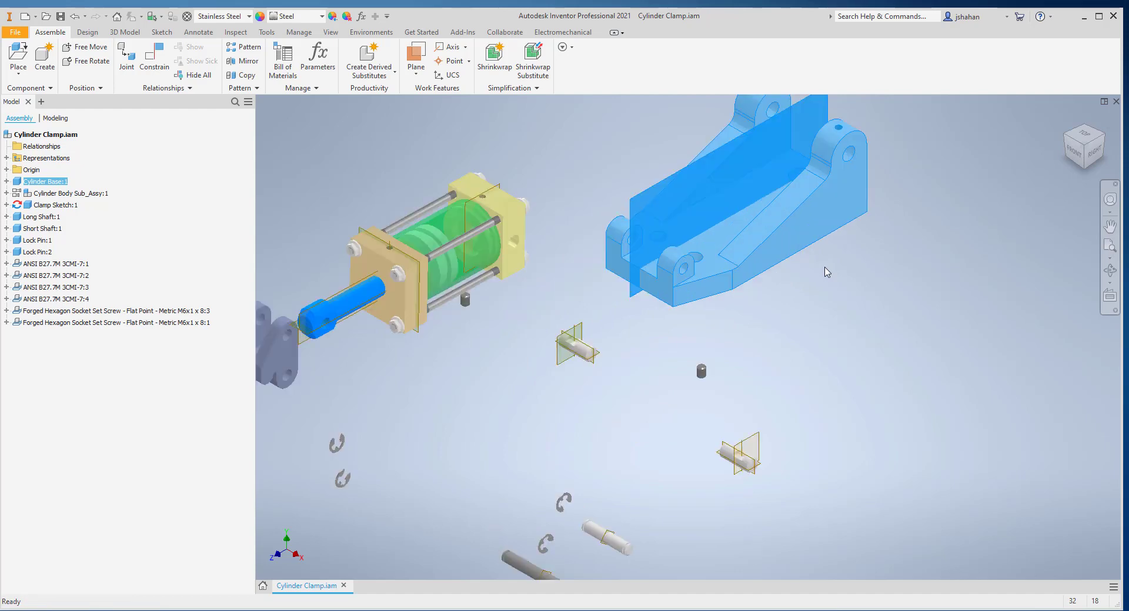
scroll(827, 272, "up", 3)
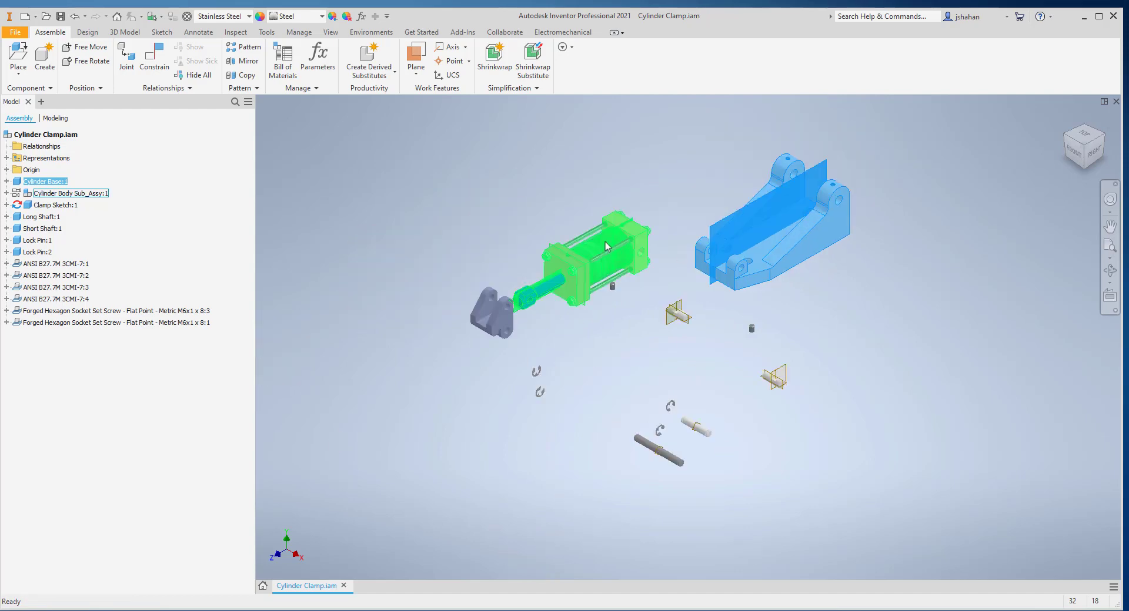
Step: Turn on the visibility of the assembly's YZ, XZ and XY origin planes
left_click(6, 169)
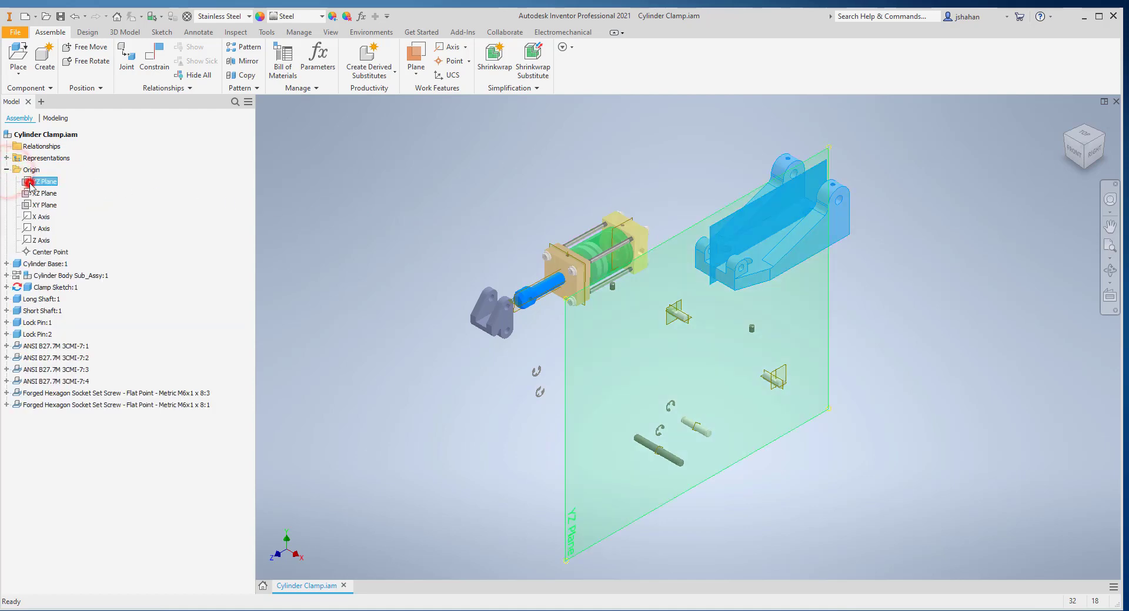
left_click(27, 184)
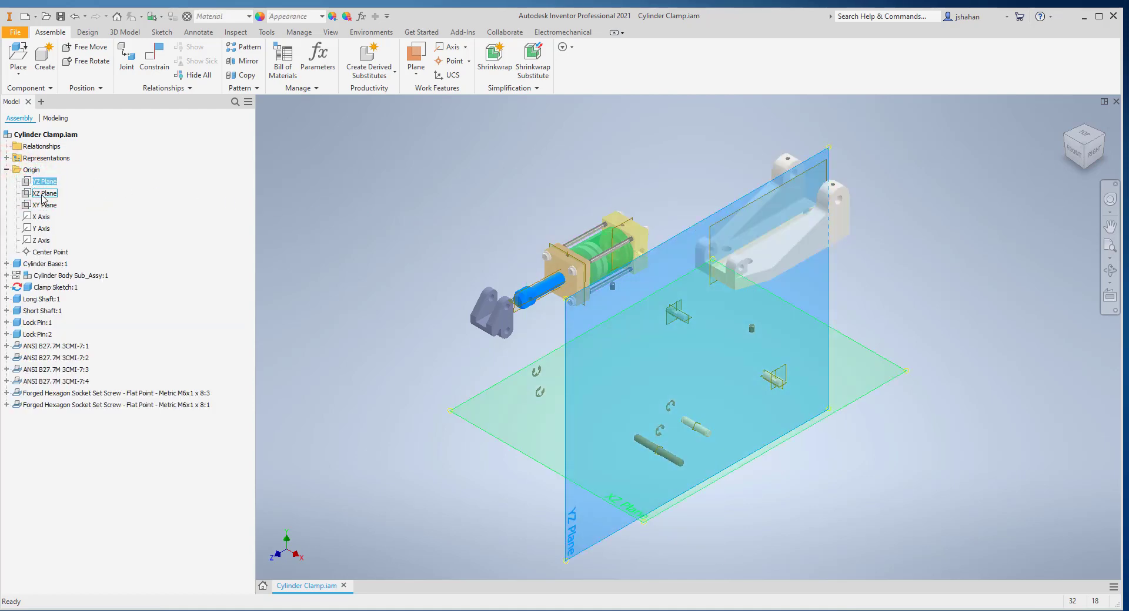
left_click(36, 193, "ctrl")
left_click(42, 205, "ctrl")
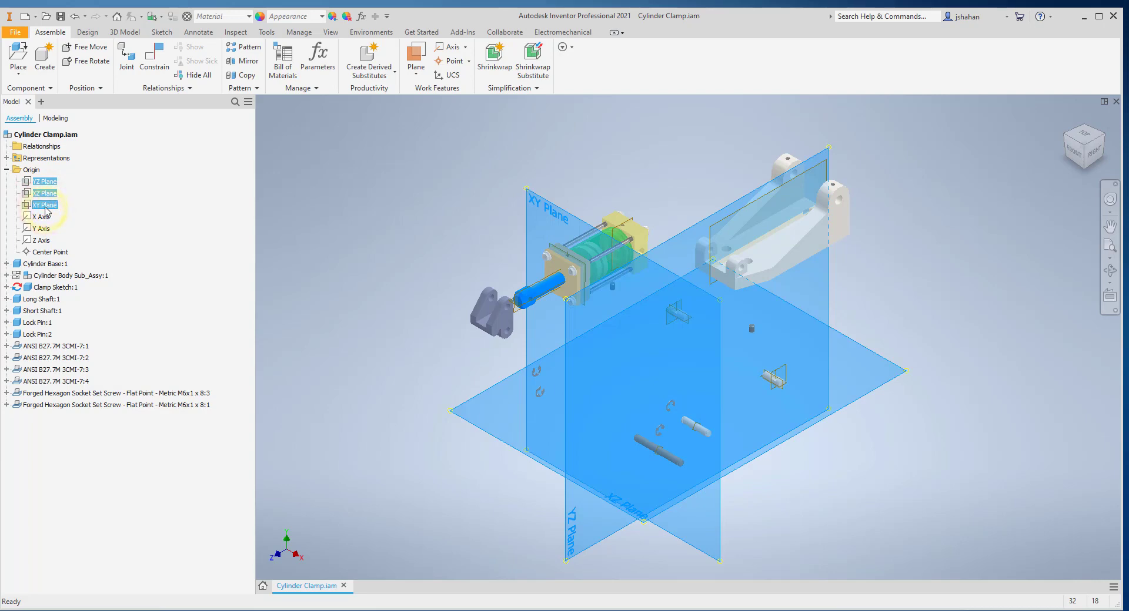
right_click(46, 209)
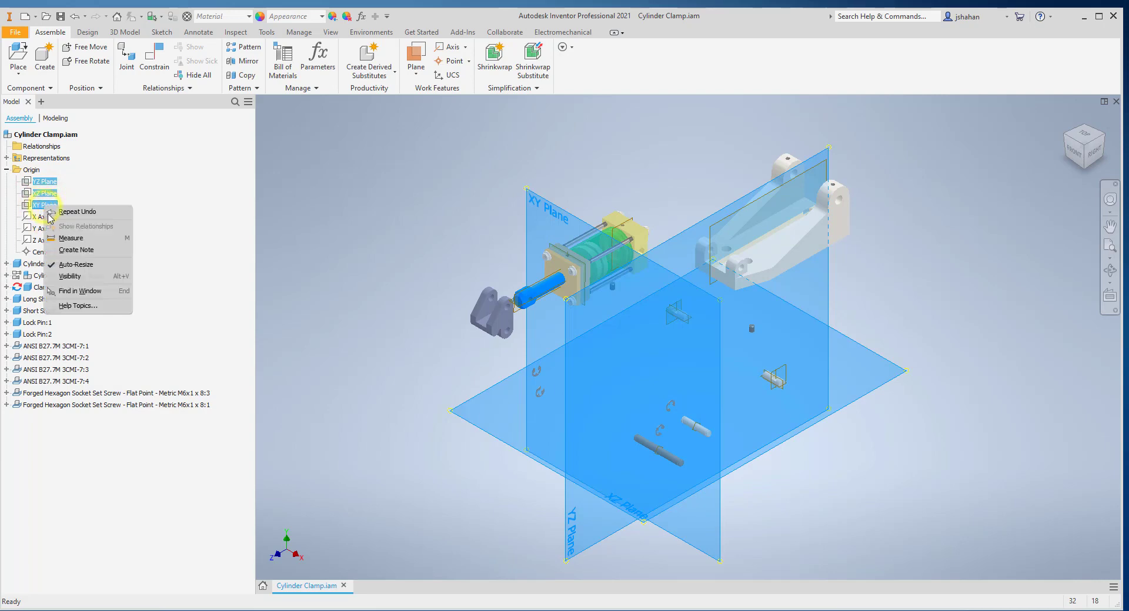
left_click(75, 280)
Step: Move Cylinder Base:1 farther out beside the assembly's origin planes
left_click_drag(800, 233, 920, 253)
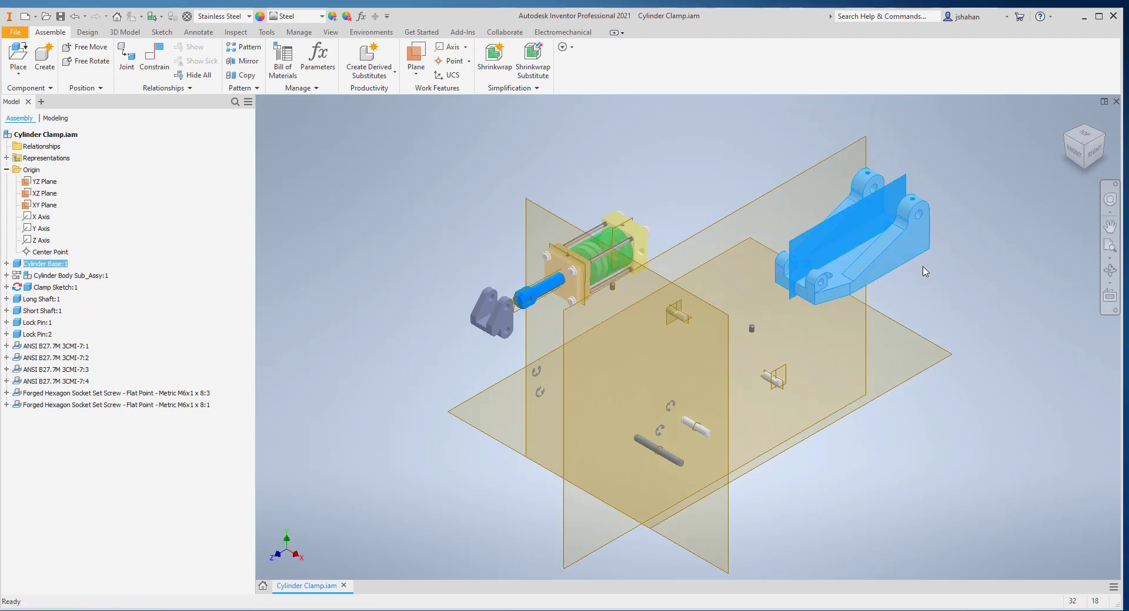
left_click(882, 270)
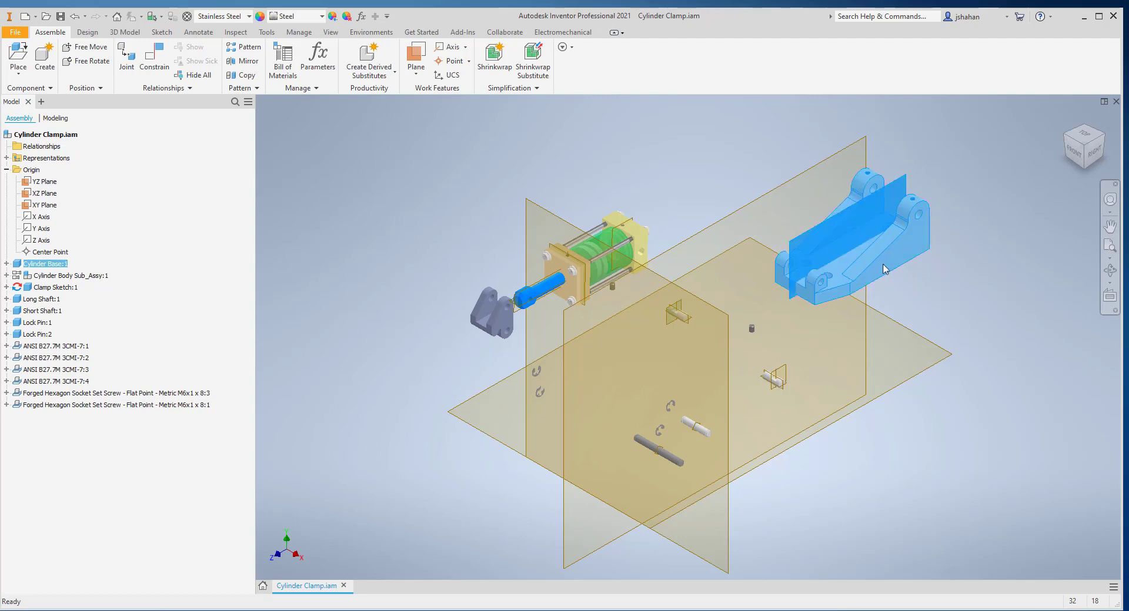
left_click(947, 255)
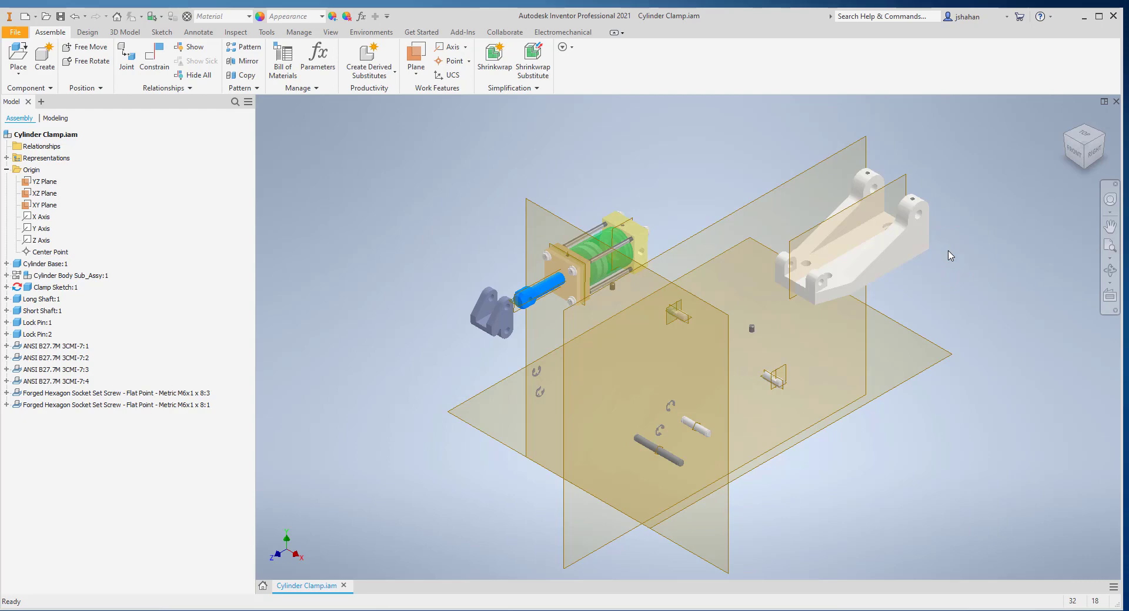
Step: Mate the bottom face of Cylinder Base:1 to the assembly's XZ Plane with a 0.000 in offset
key("c")
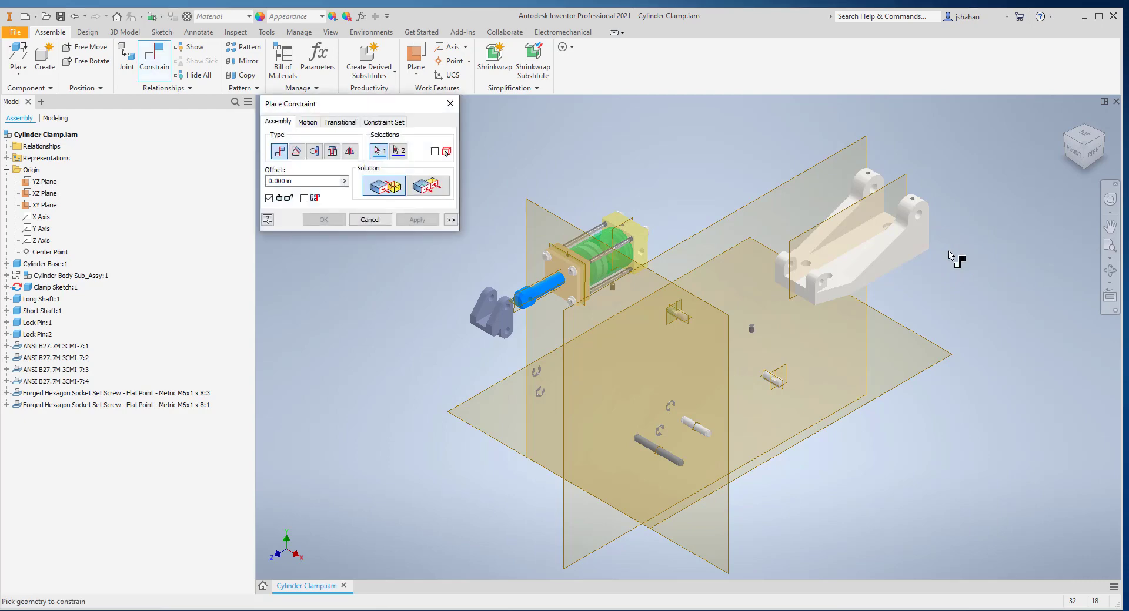
middle_click_drag(948, 252, 930, 369, "shift")
left_click(892, 265)
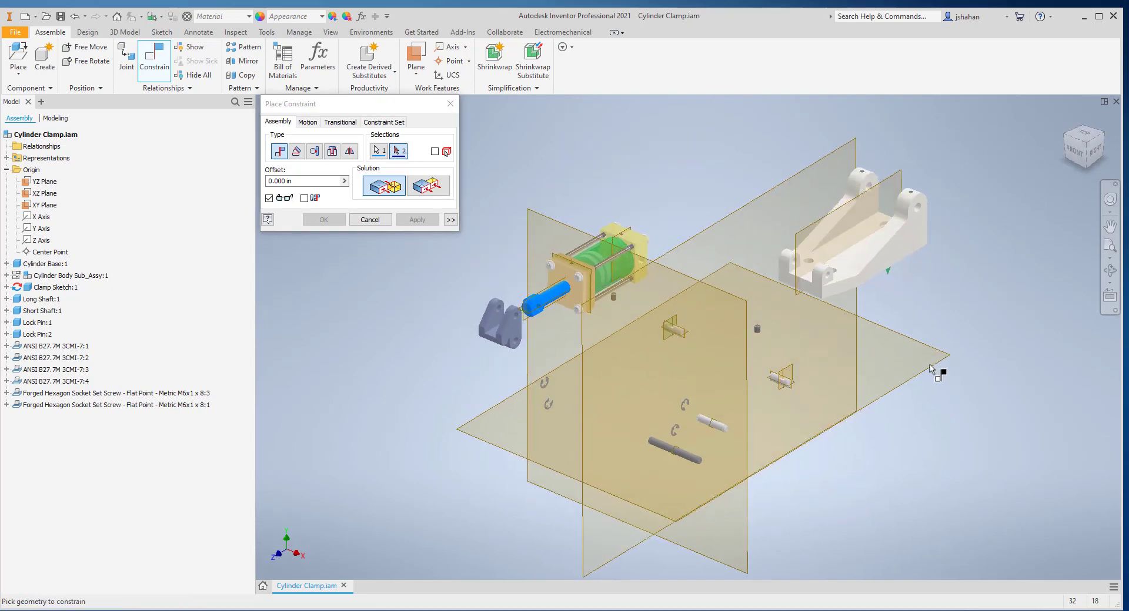
left_click(931, 371)
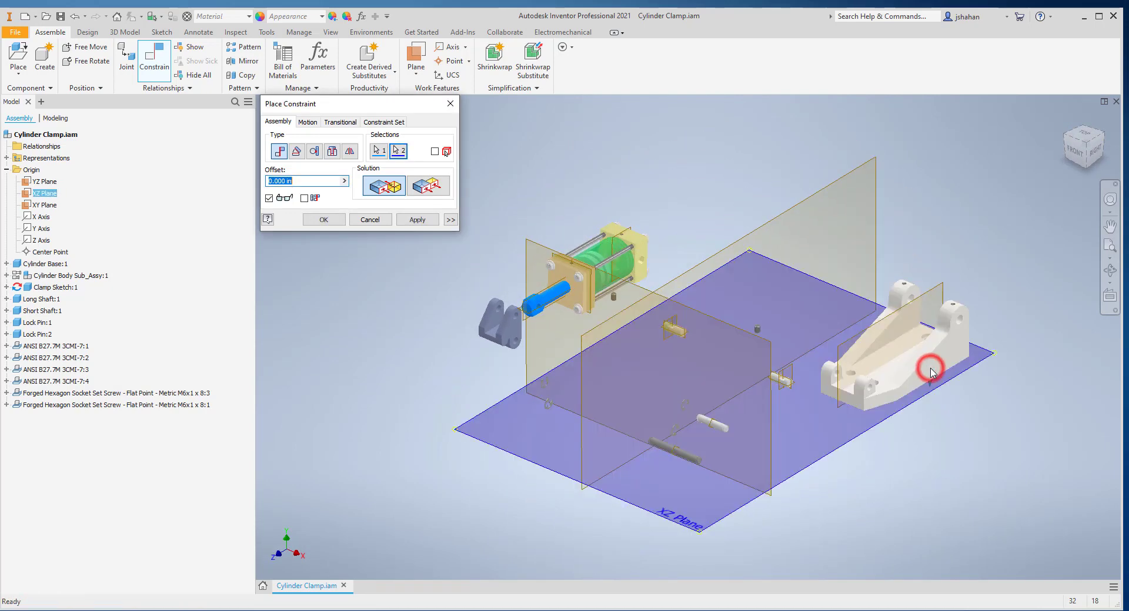
right_click(991, 277)
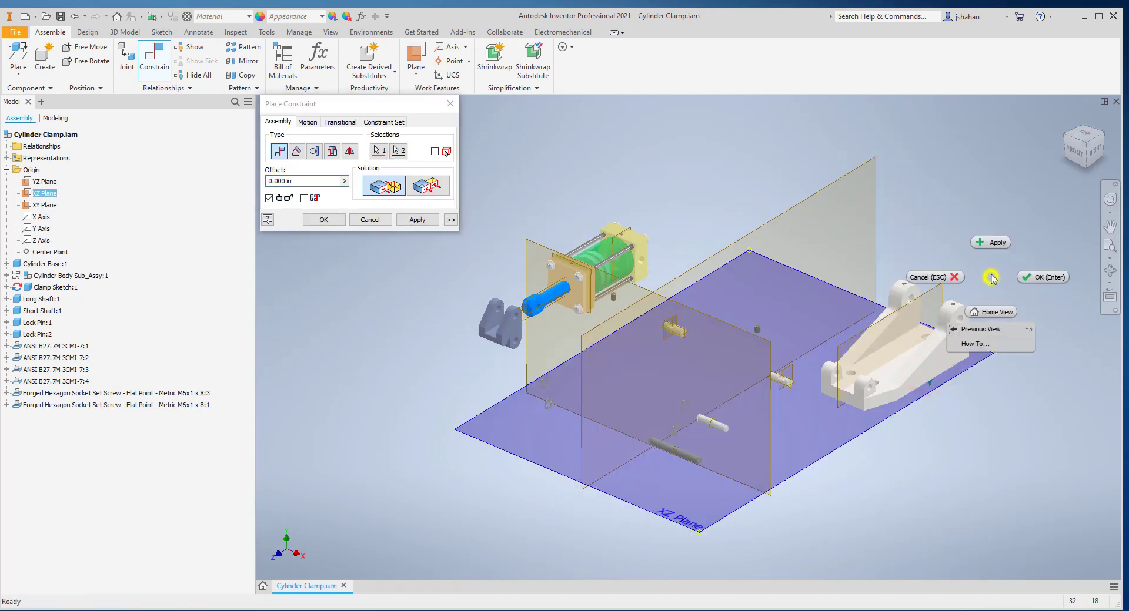
left_click(993, 252)
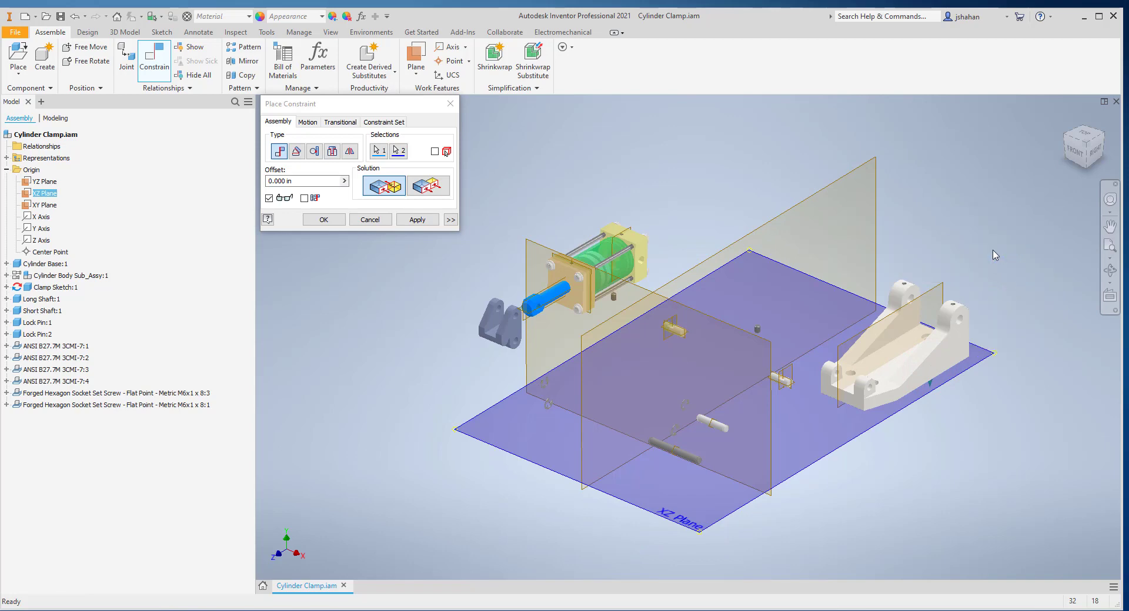
left_click(412, 220)
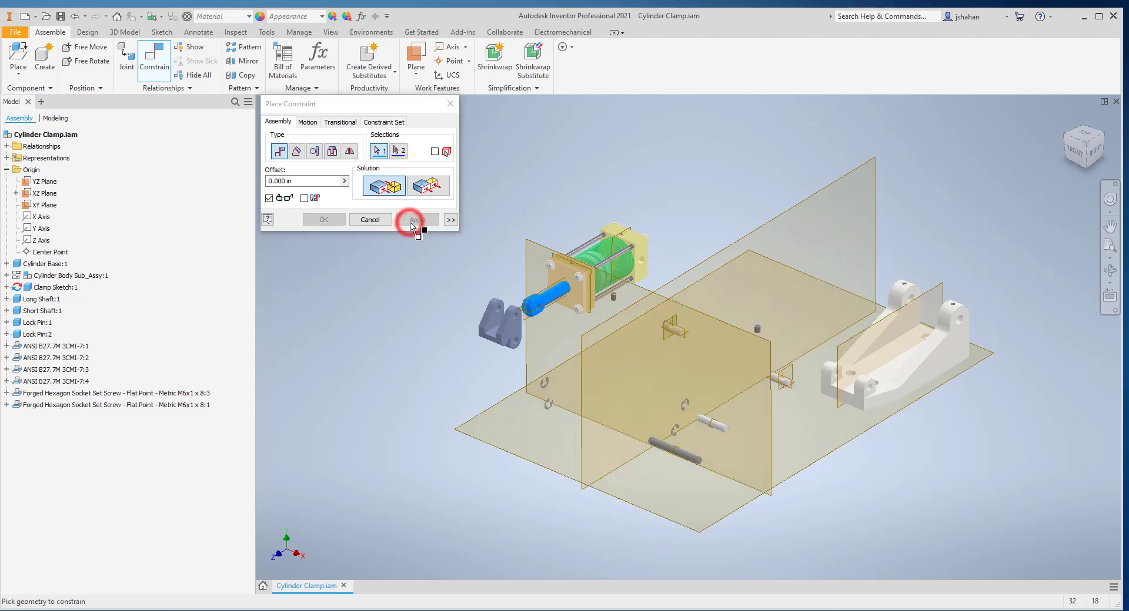
Step: Constrain Work Plane1 of the cylinder base flush with the assembly's YZ Plane at 0.000 in offset
left_click(940, 288)
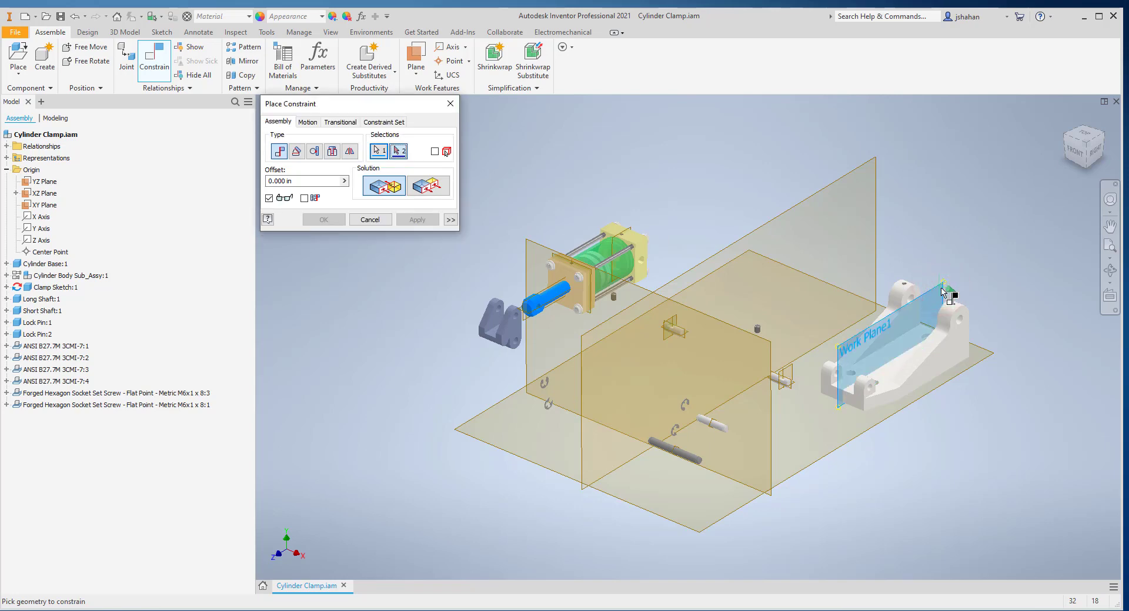
left_click(874, 200)
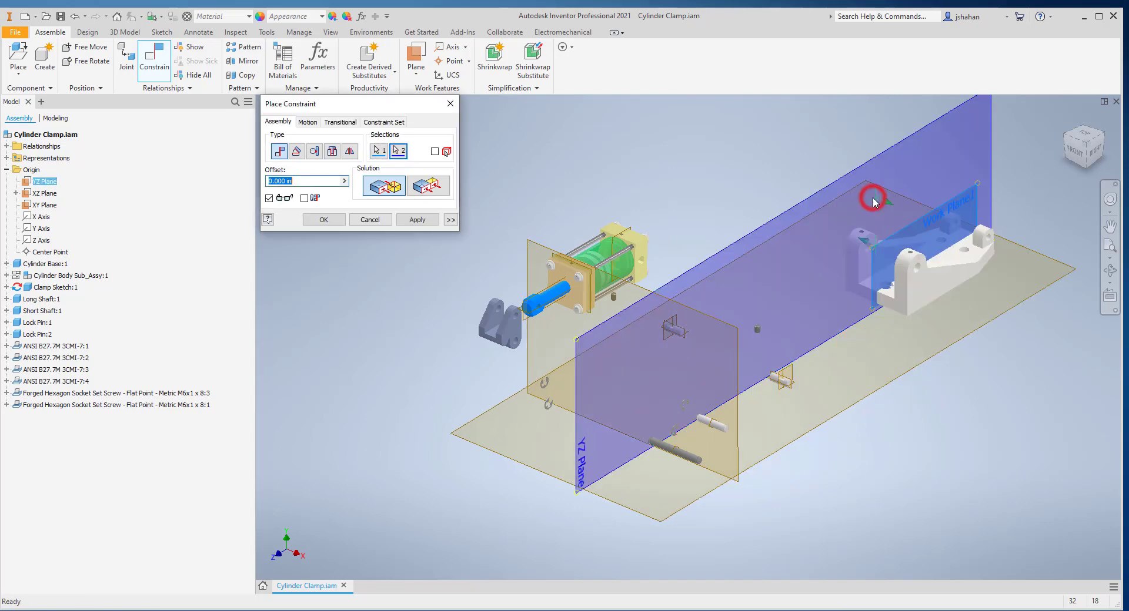
left_click(427, 186)
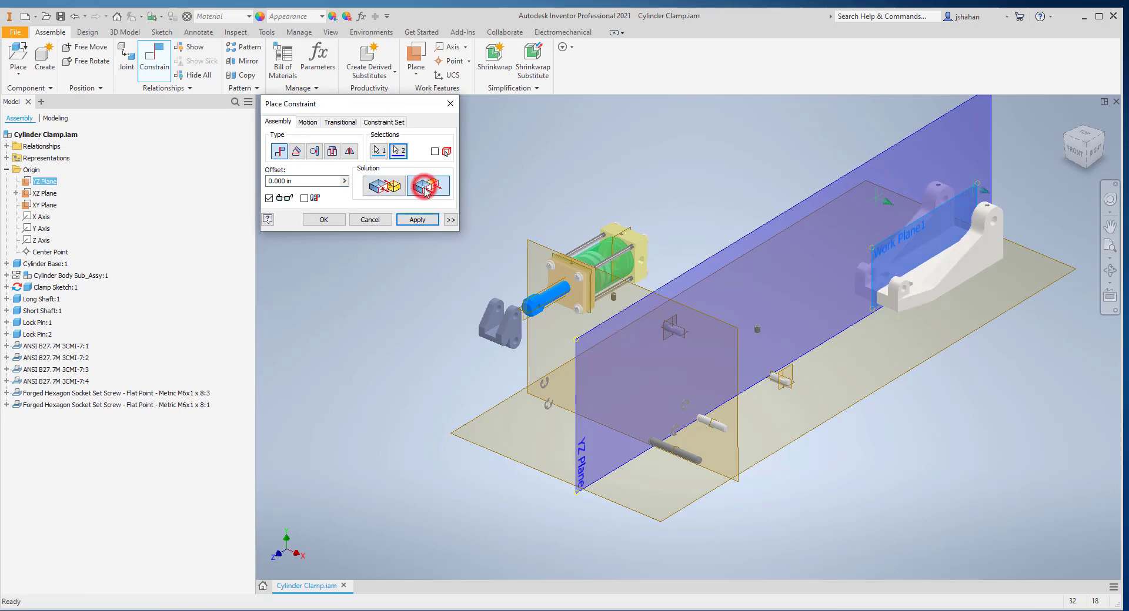
left_click(417, 220)
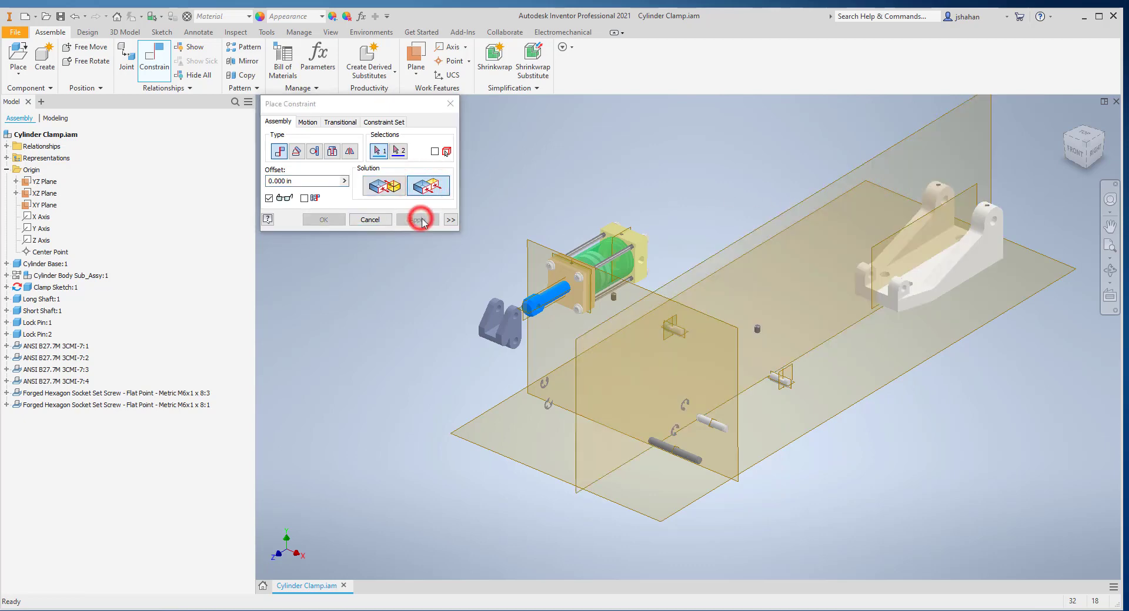
Step: Constrain the cylinder base's front end face flush with the assembly's XY Plane at 0.000 in offset and finish placing constraints
scroll(1000, 293, "down", 3)
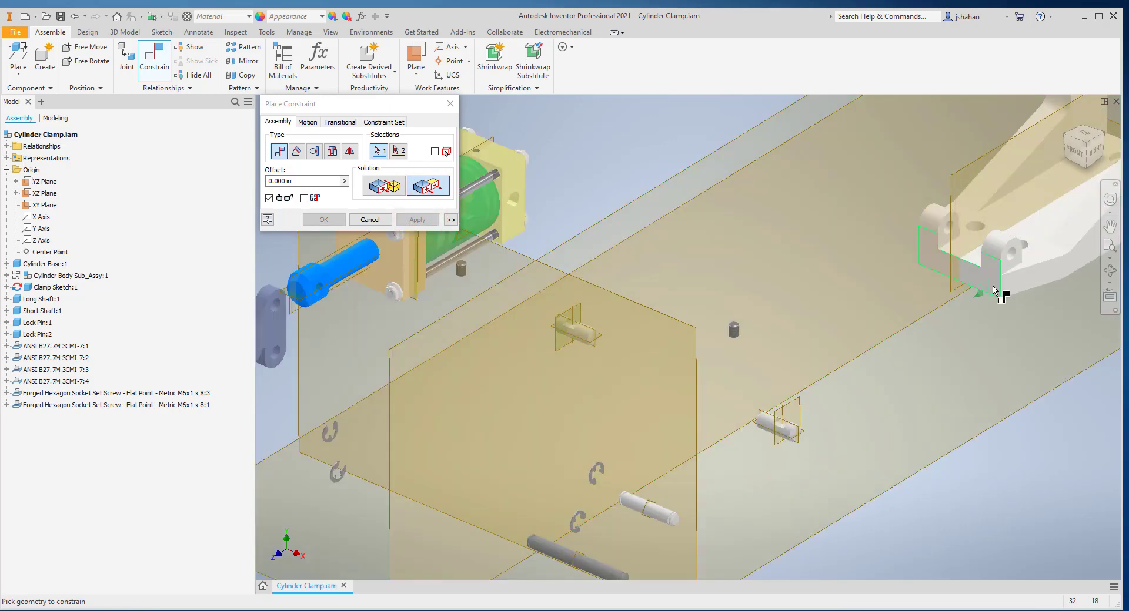
left_click(993, 290)
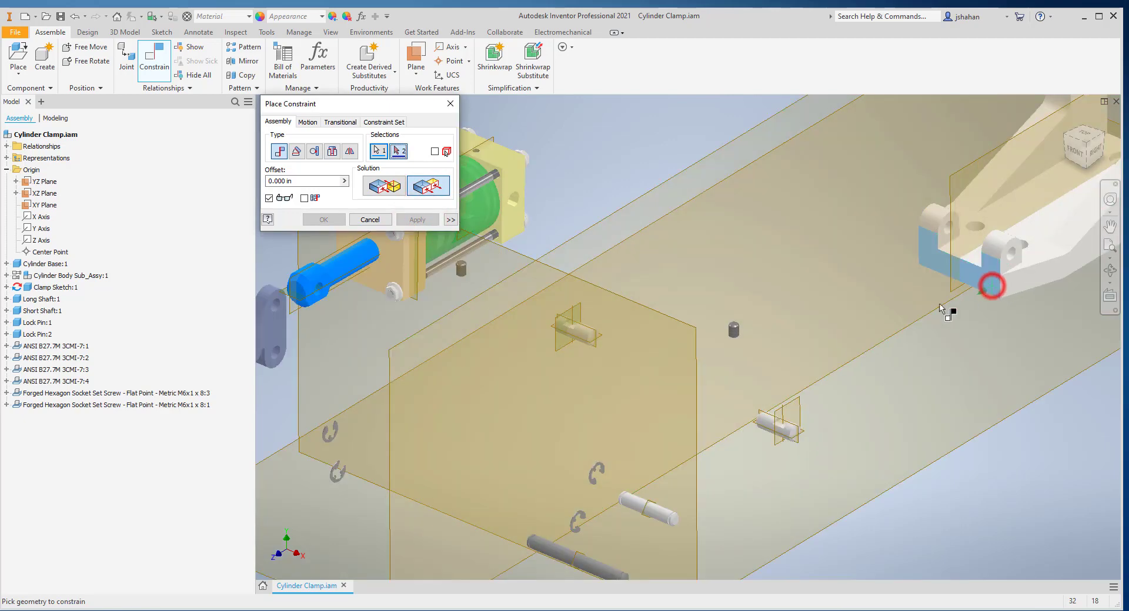
left_click(698, 389)
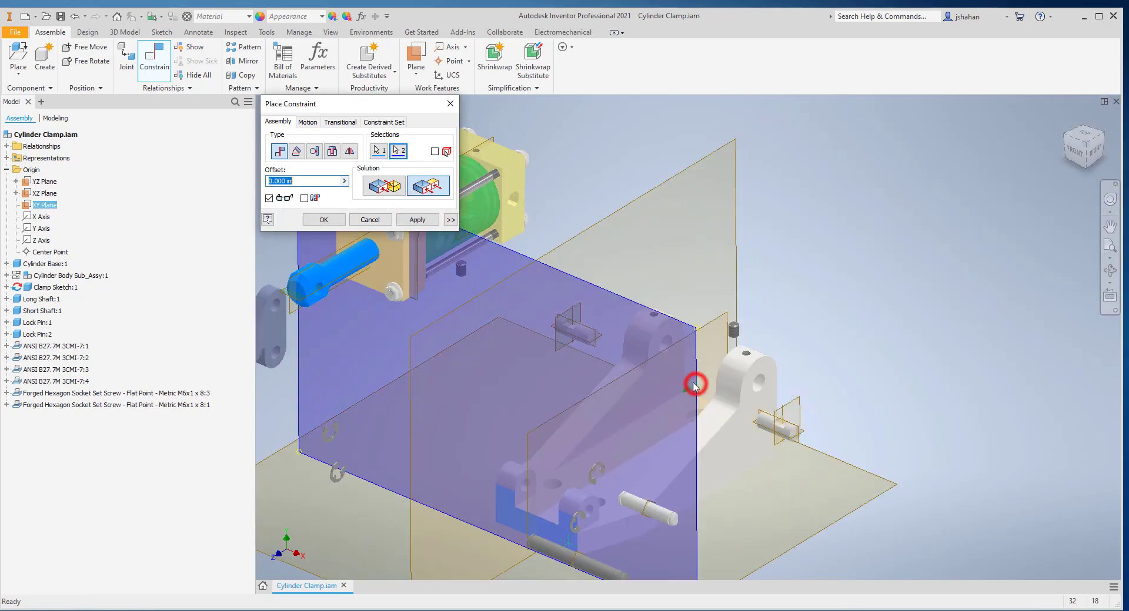
left_click(418, 221)
key("Escape")
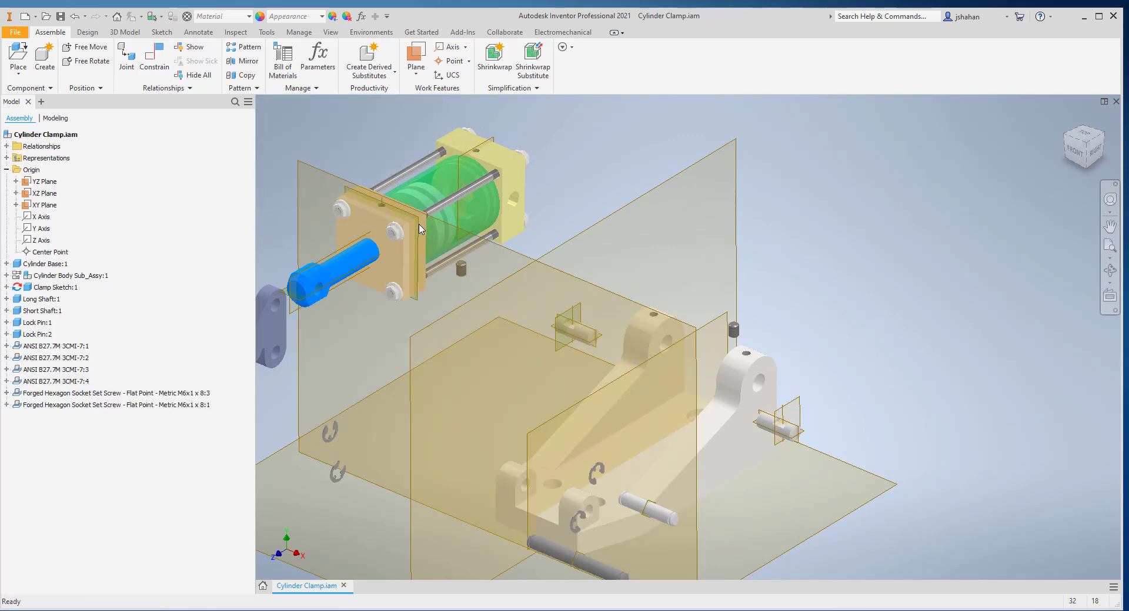
Step: Move Cylinder Body Sub_Assy:1 up and away from the clamp bracket and the cylinder base
key("F6")
left_click(777, 352)
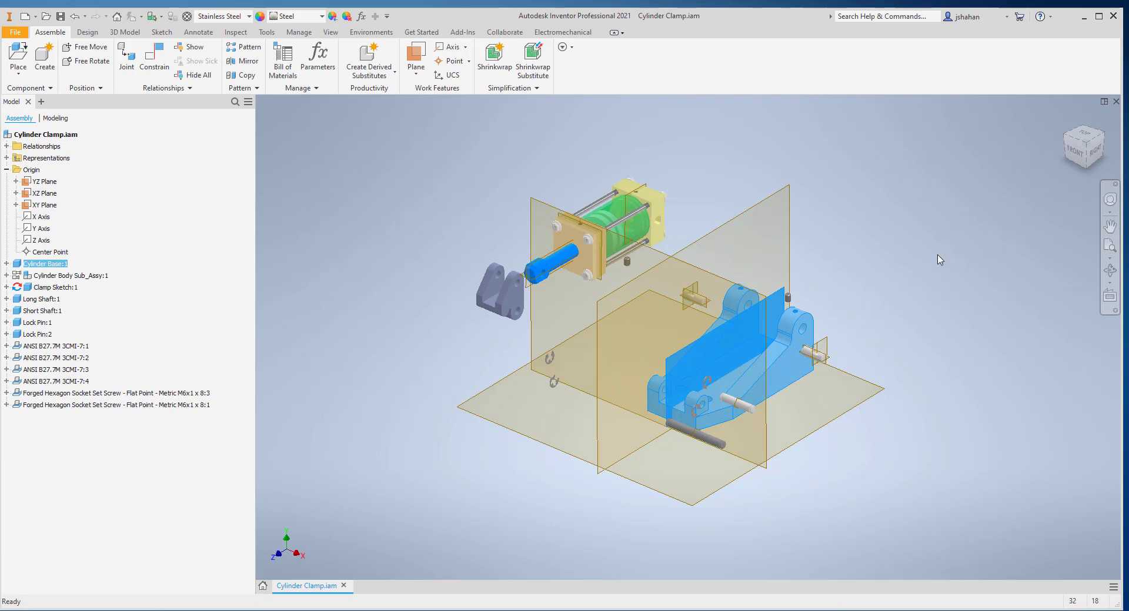
scroll(746, 219, "up", 3)
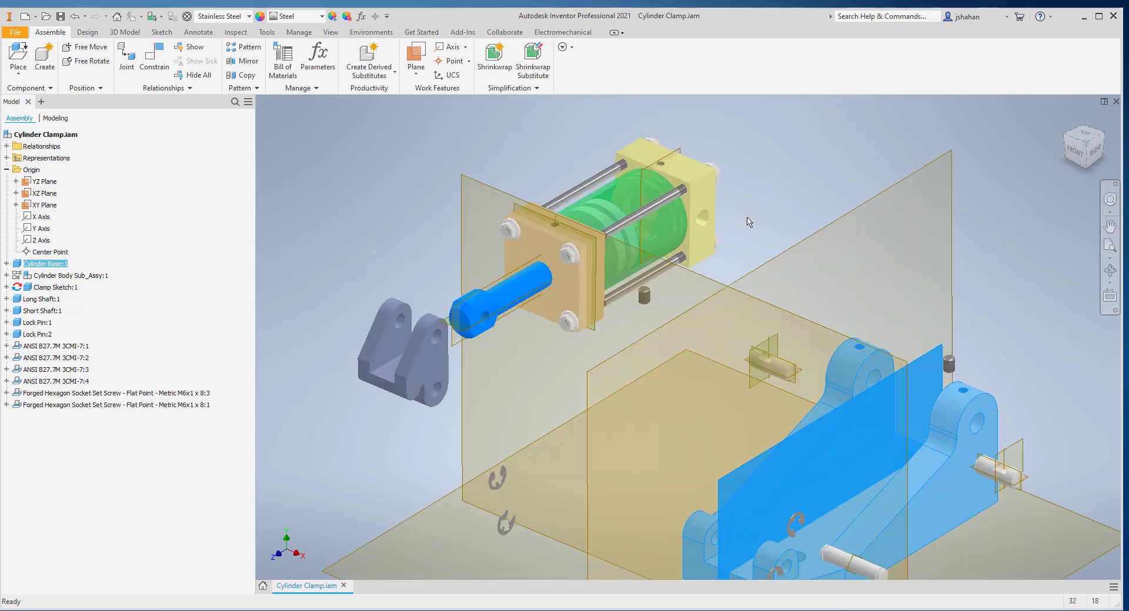
left_click(655, 200)
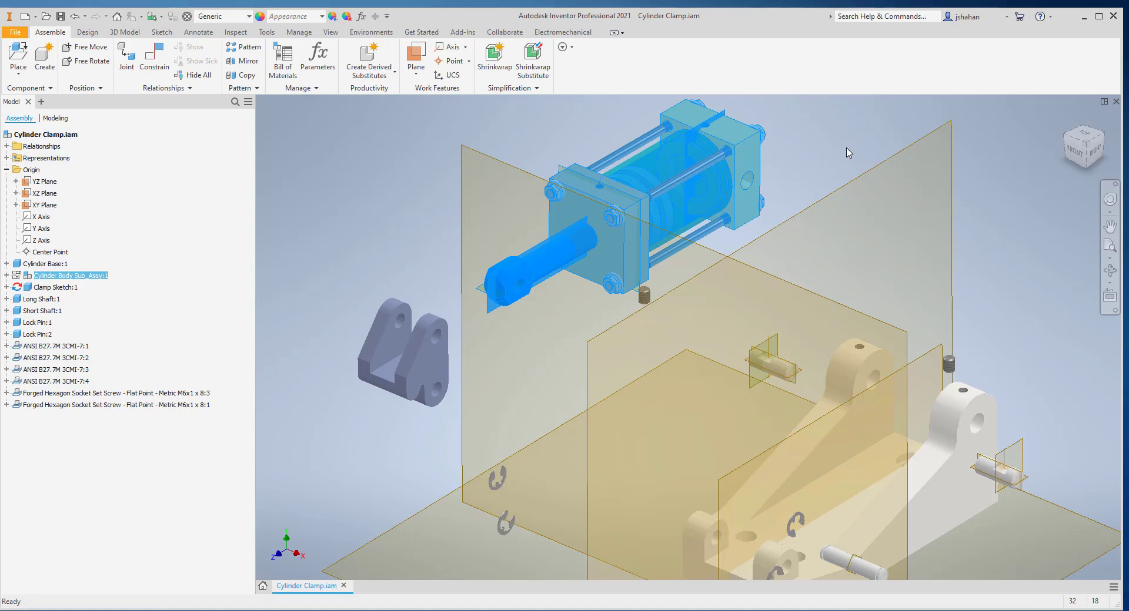
left_click(800, 147)
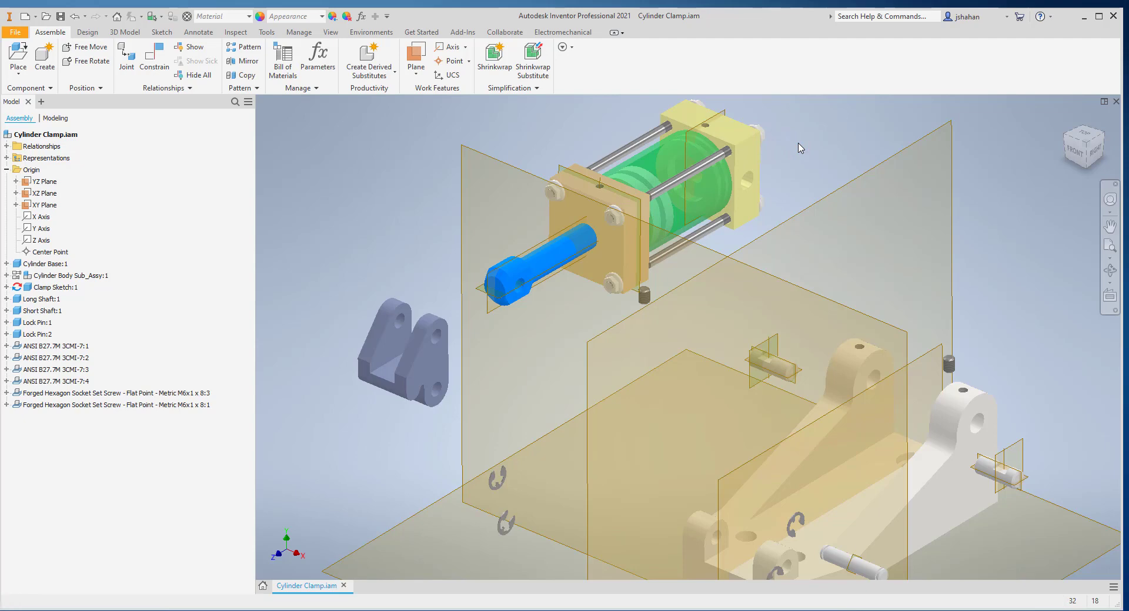
key("c")
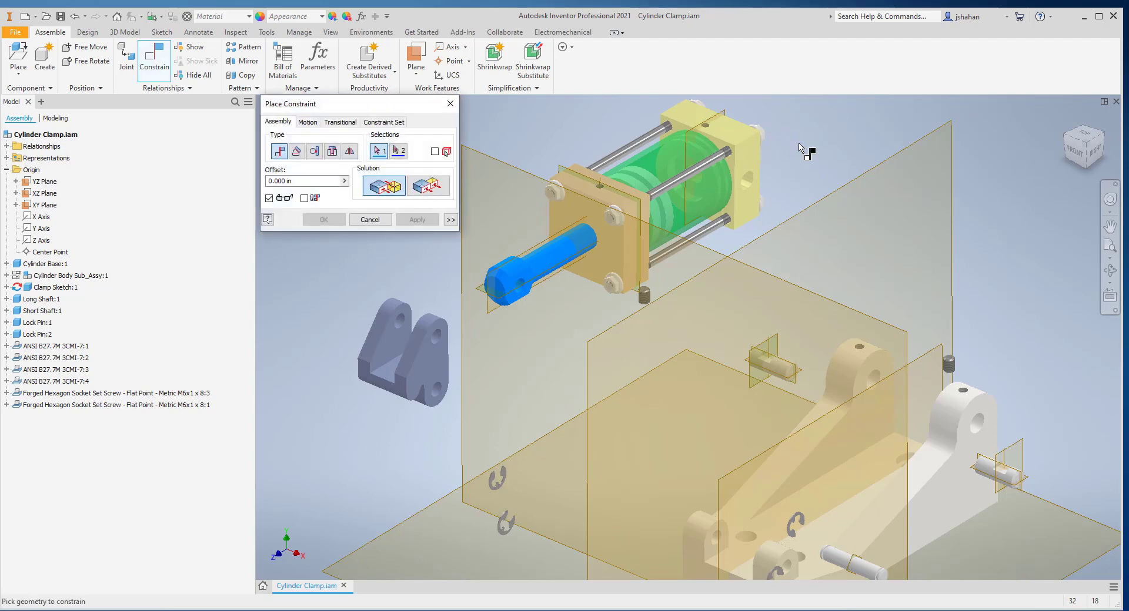
left_click(722, 115)
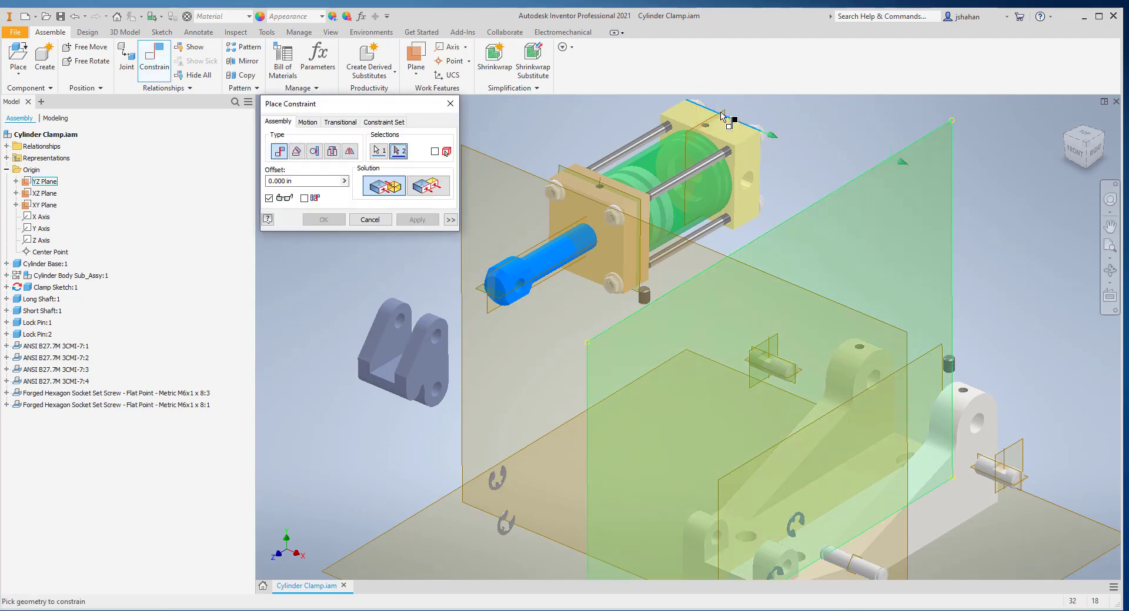
key("Escape")
Step: Constrain the middle work plane of the cylinder's back head cover flush with the assembly's YZ Plane at 0.000 in offset
scroll(731, 136, "down", 3)
scroll(761, 219, "down", 3)
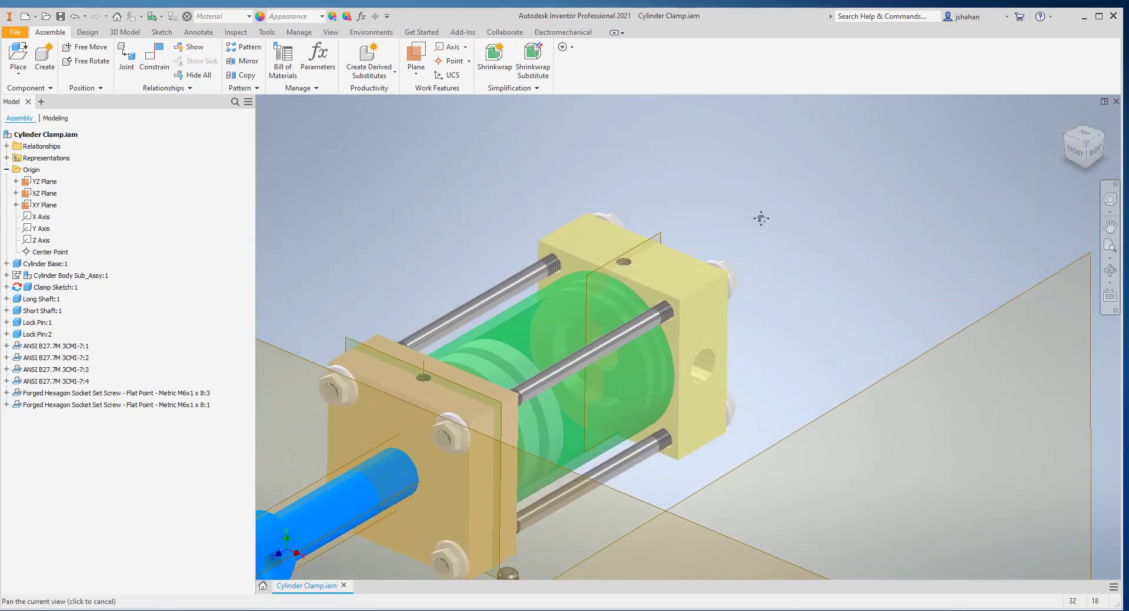
key("c")
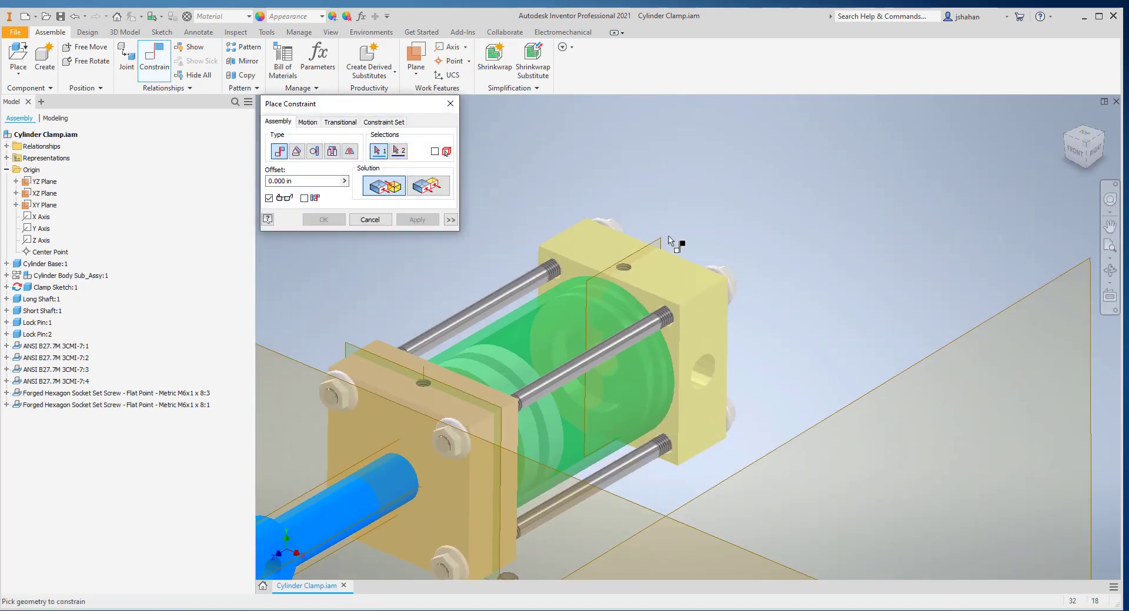
left_click(661, 241)
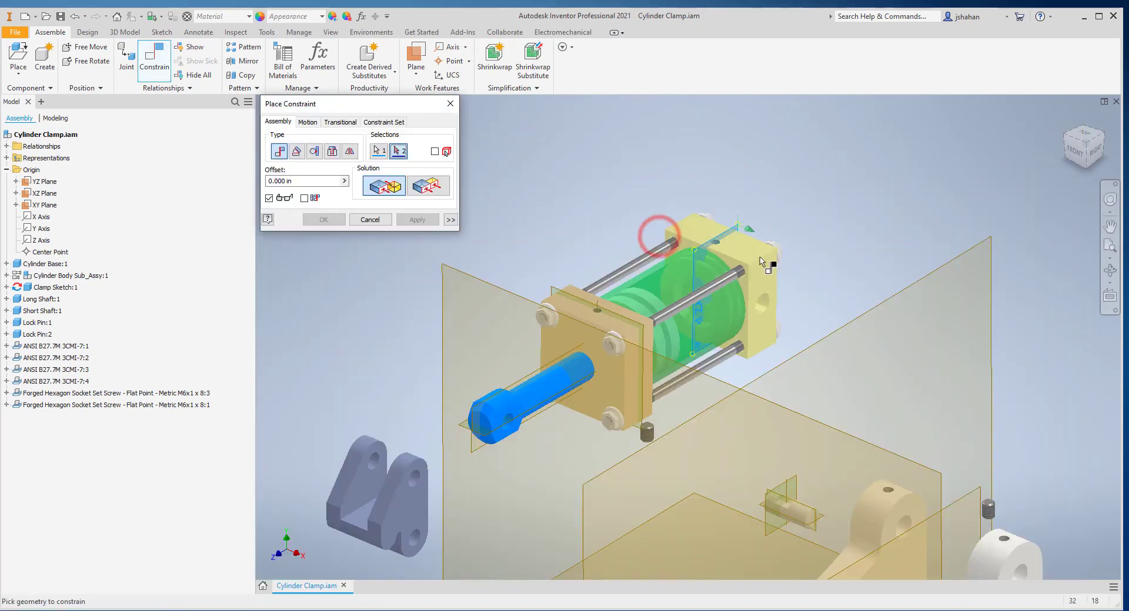
scroll(660, 235, "up", 3)
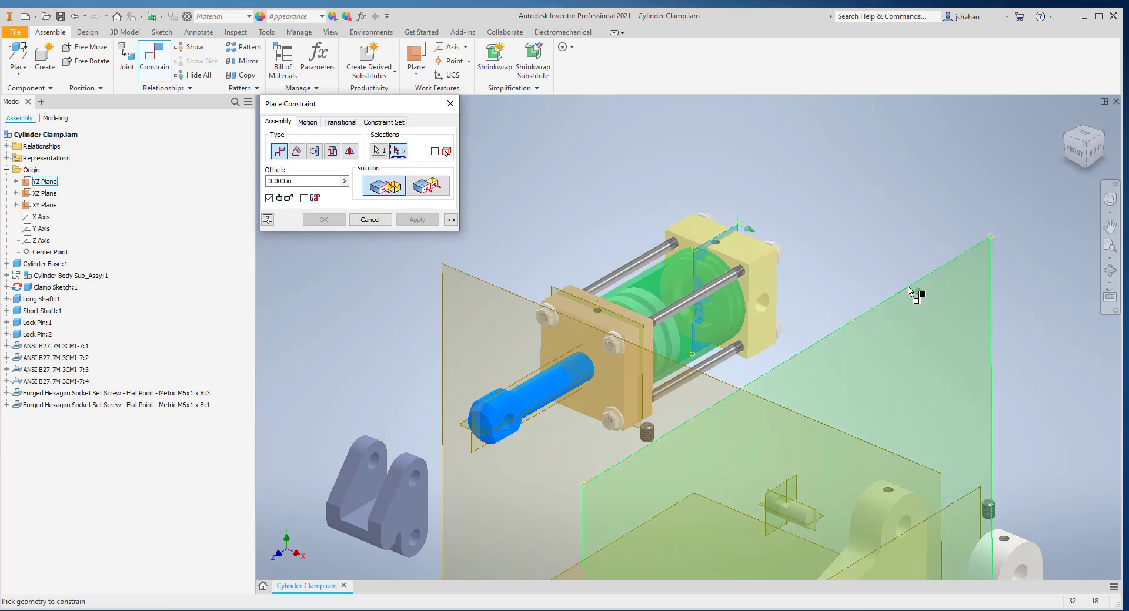
left_click(909, 288)
scroll(907, 286, "up", 3)
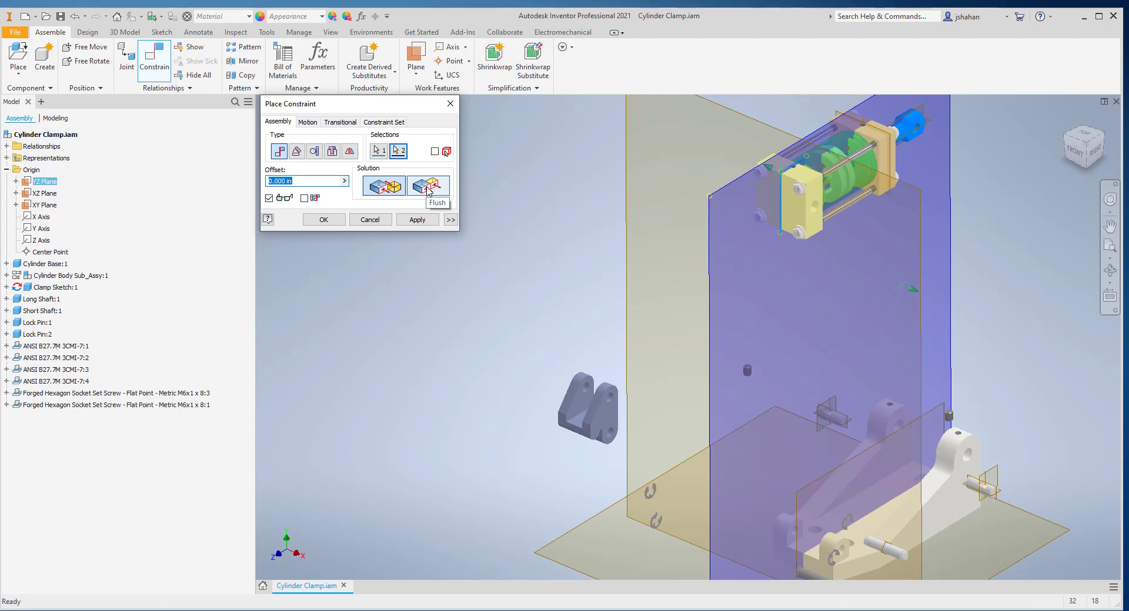
left_click(428, 187)
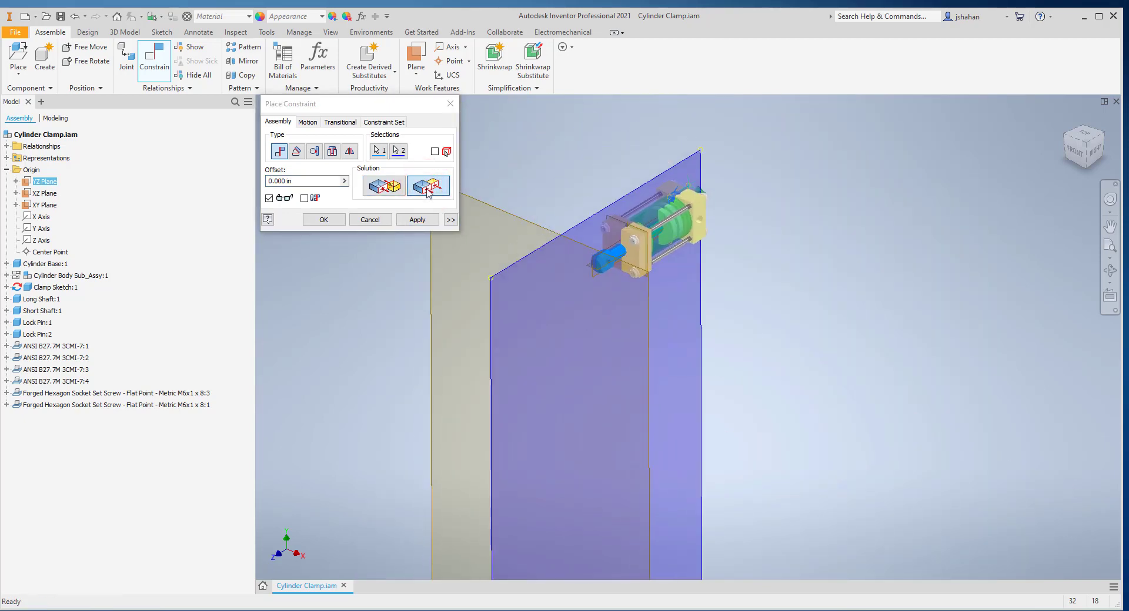
left_click(424, 219)
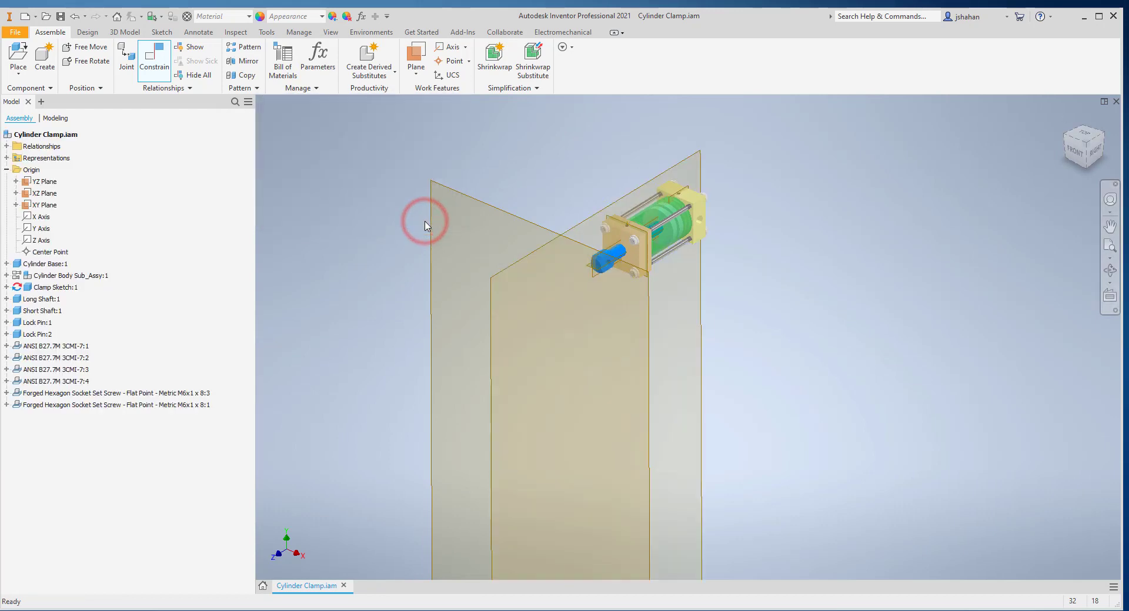
Step: Move Cylinder Body Sub_Assy:1 down along the YZ Plane to just above the cylinder base
left_click_drag(836, 234, 864, 370)
scroll(864, 371, "down", 5)
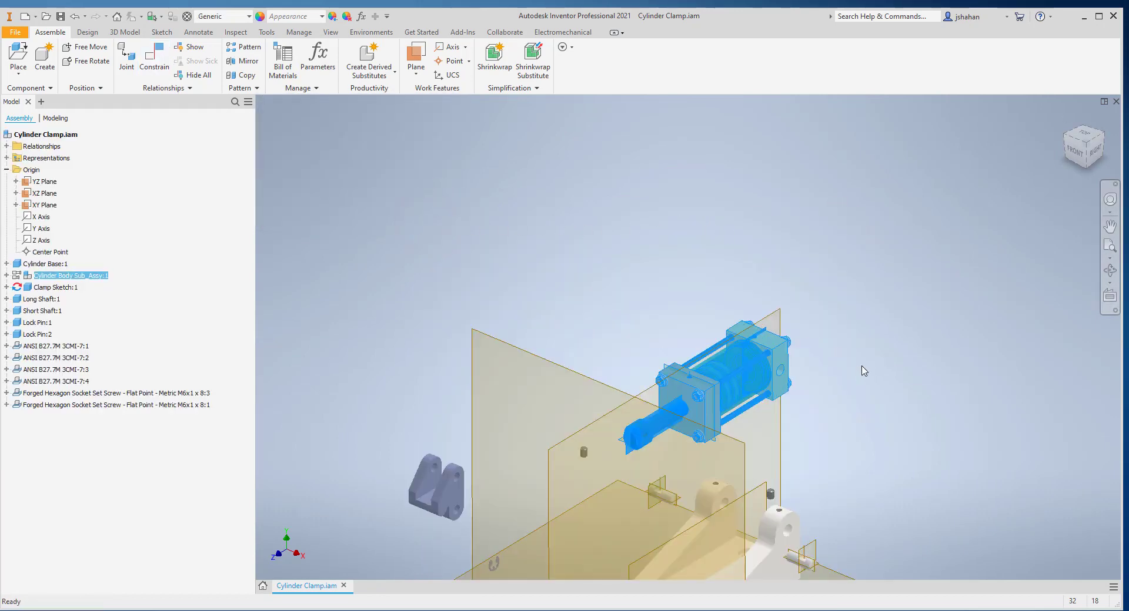
middle_click_drag(861, 366, 852, 336)
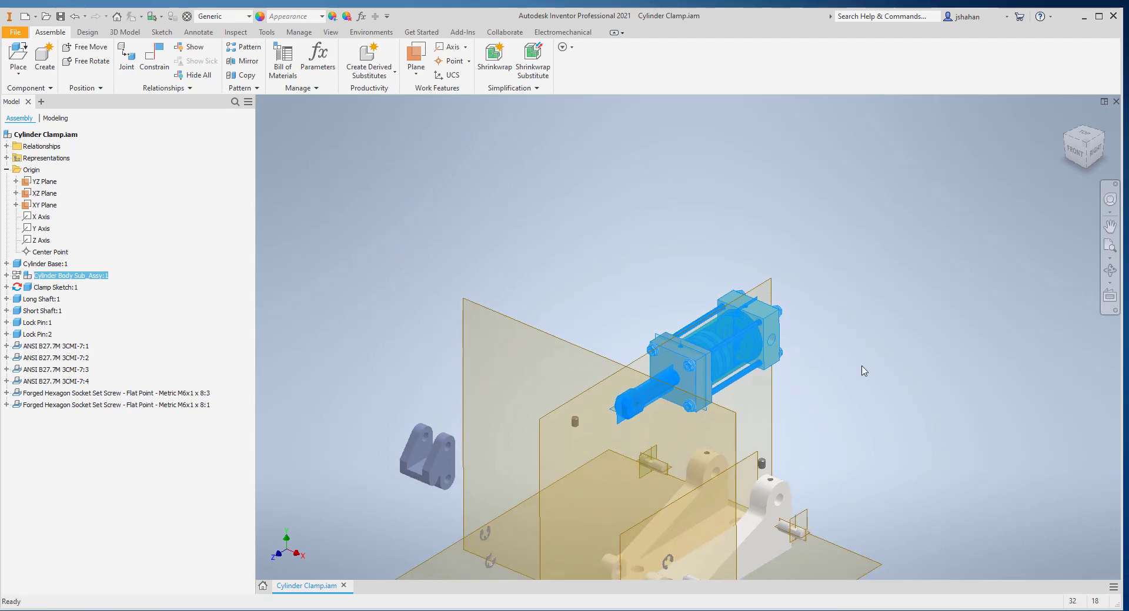
left_click(891, 346)
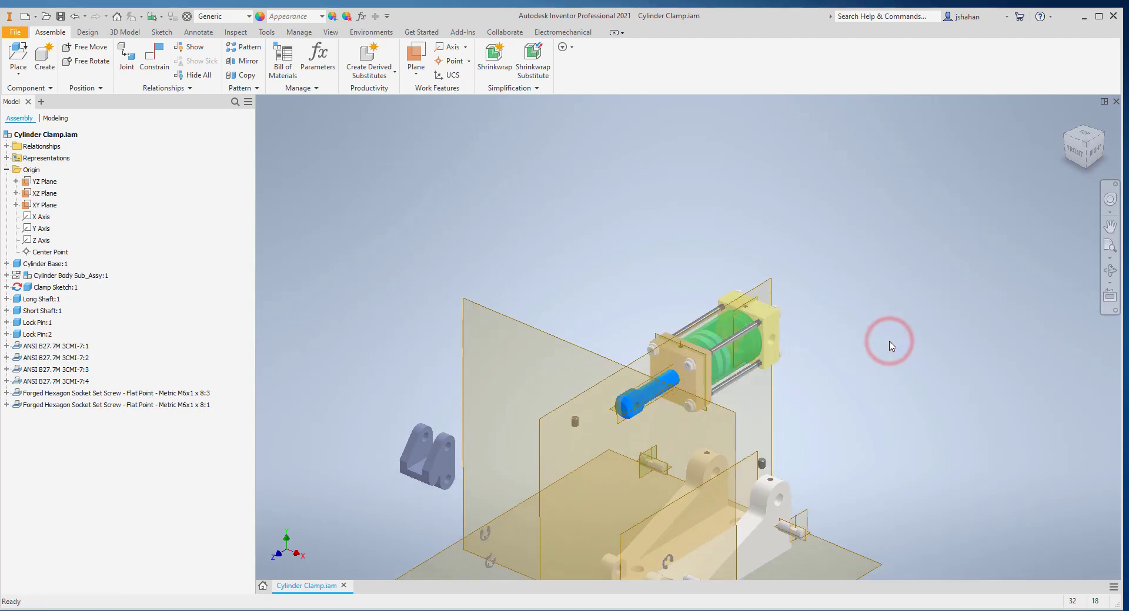
Step: Mate the axis of the back head cover's side hole to the cylinder base's rear lug hole axis at 0.000 in offset, then finish placing constraints
scroll(890, 345, "down", 3)
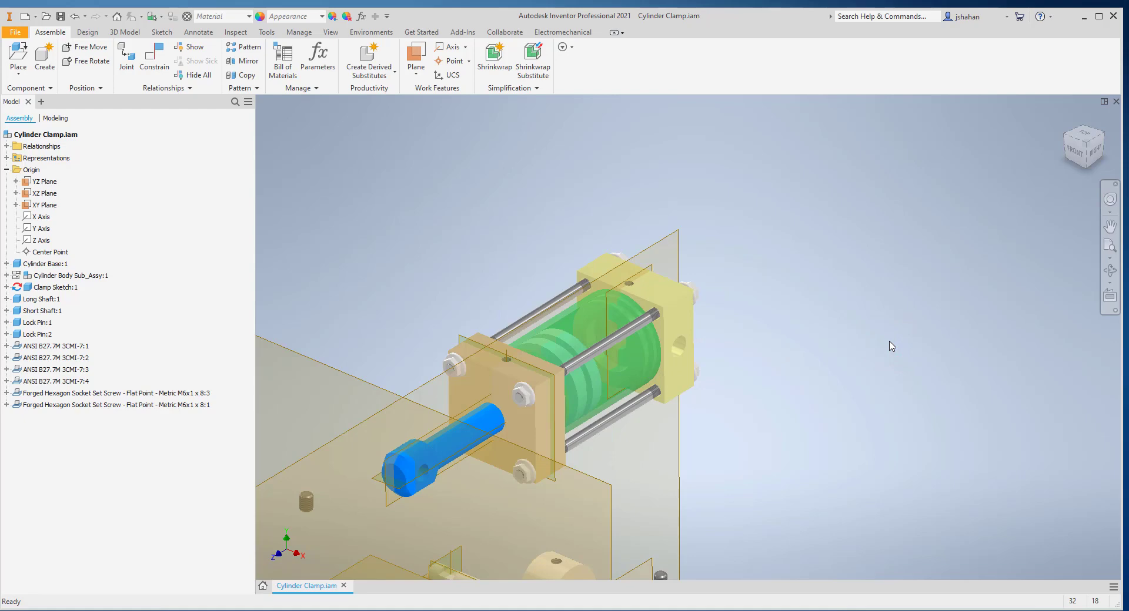
key("c")
scroll(892, 346, "down", 5)
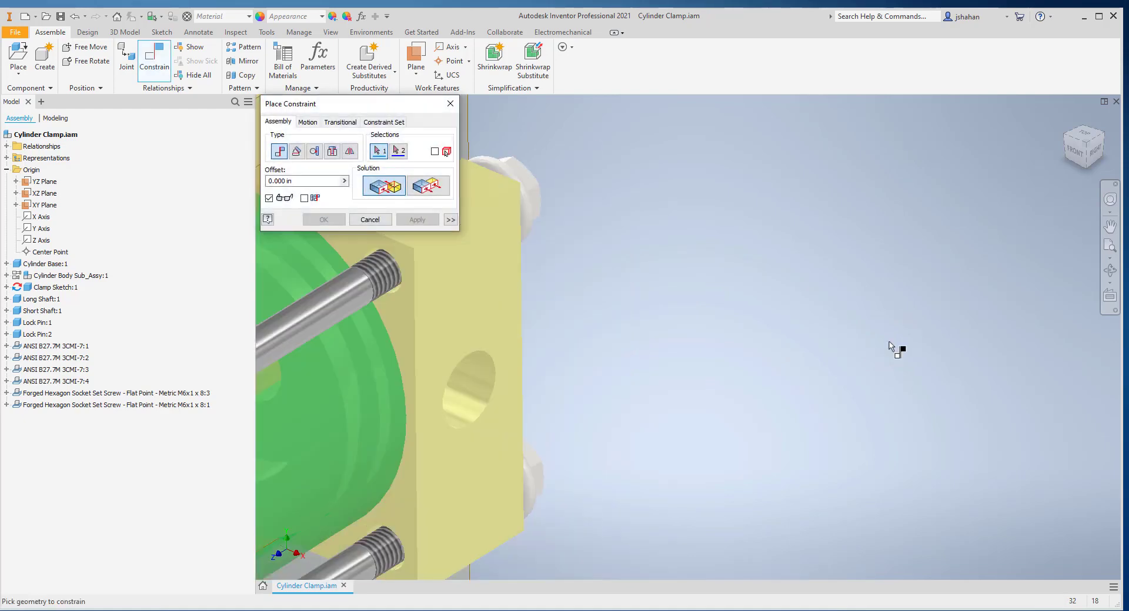
left_click(478, 386)
scroll(478, 388, "up", 10)
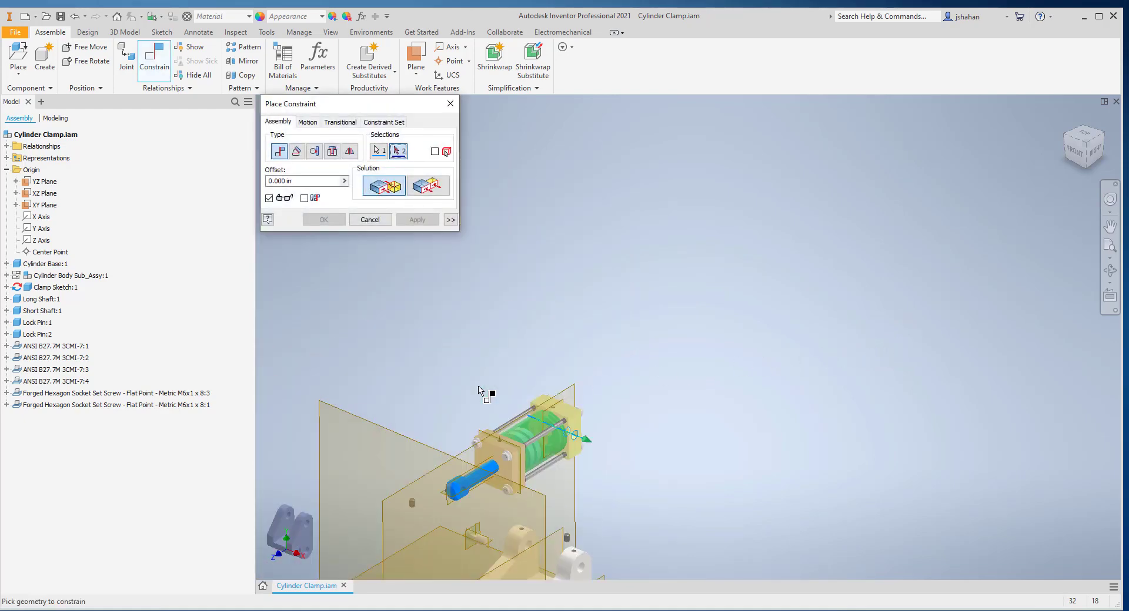
scroll(478, 388, "down", 8)
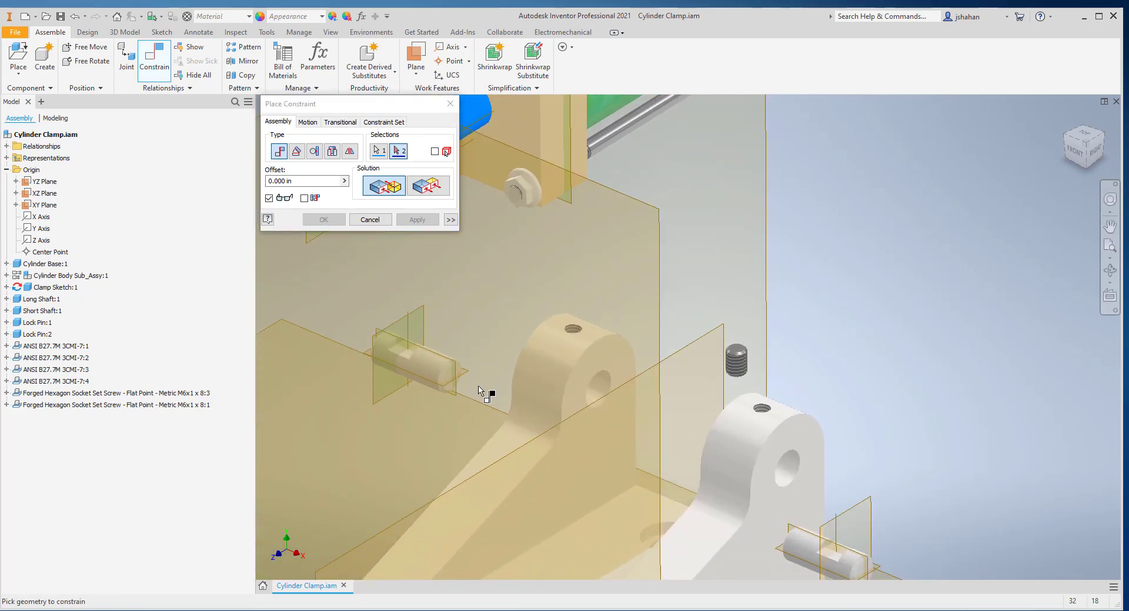
left_click(786, 469)
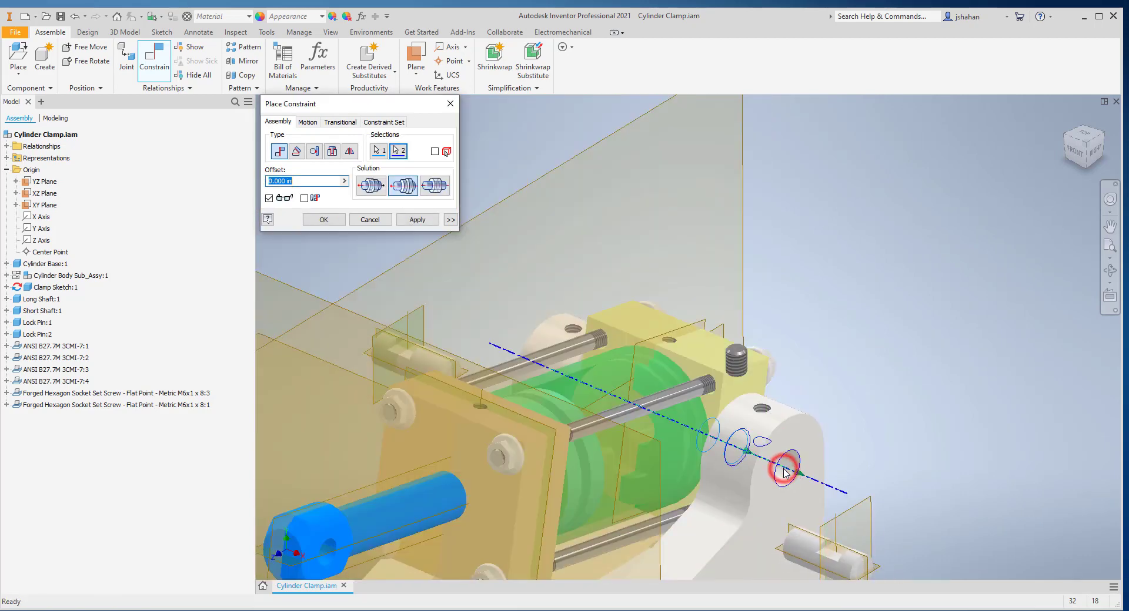
left_click(417, 219)
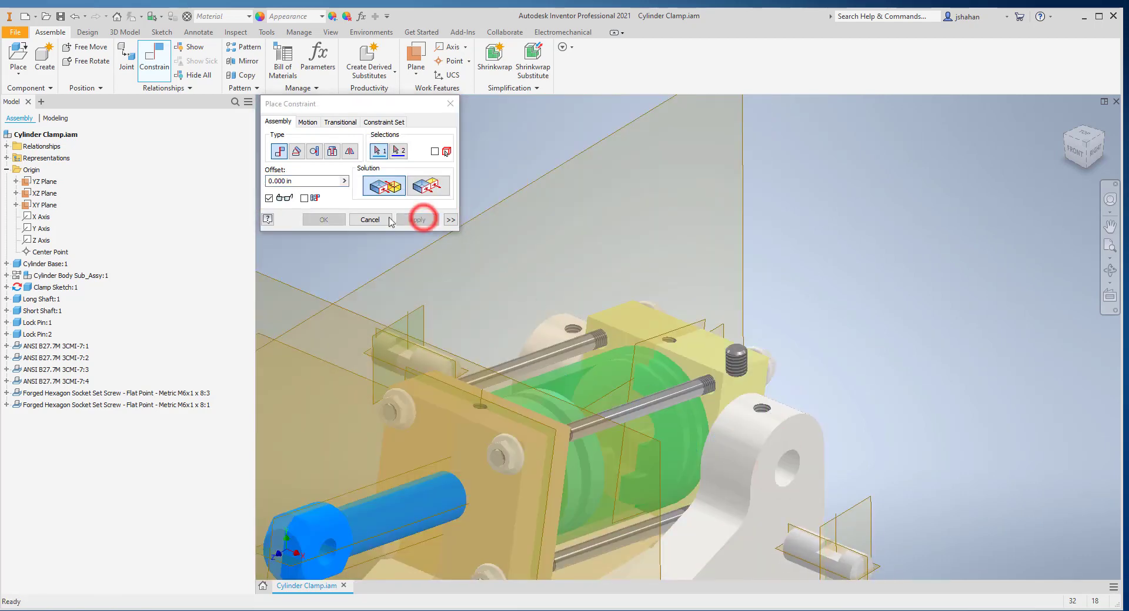
left_click(373, 221)
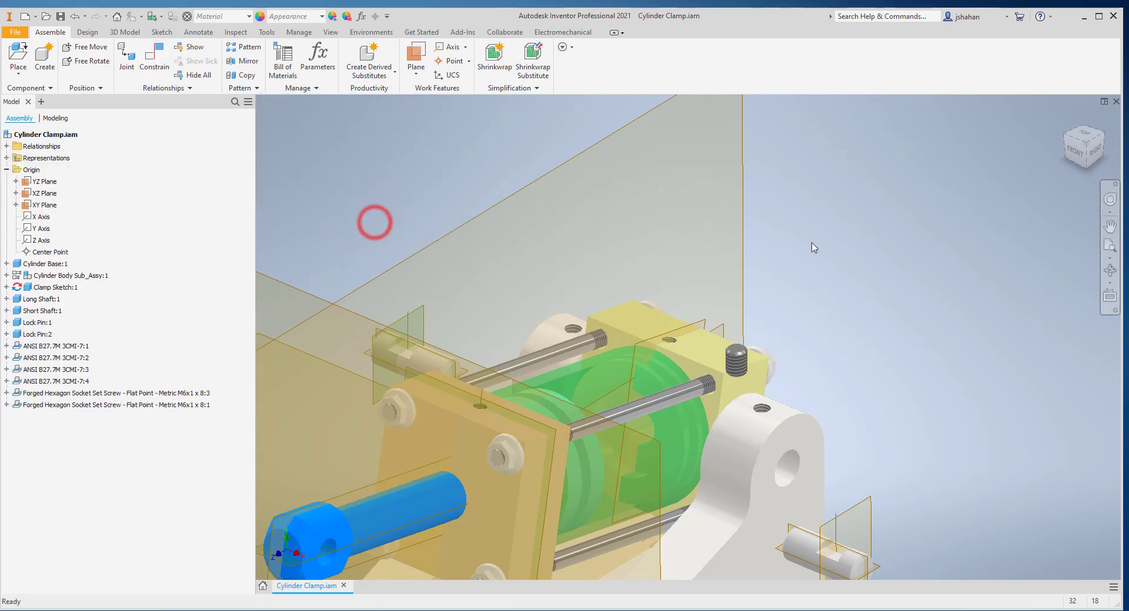
Step: Swing Cylinder Body Sub_Assy:1 about the rear lug holes and leave its rod end tilted upward above the base
scroll(822, 247, "up", 3)
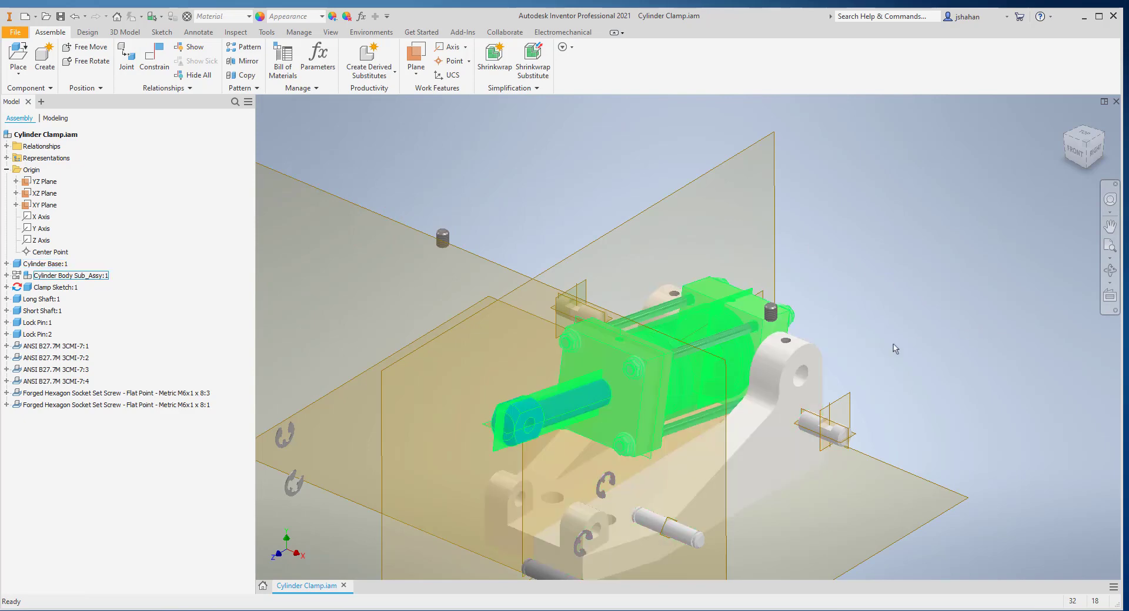
left_click_drag(650, 395, 755, 461)
left_click(764, 467)
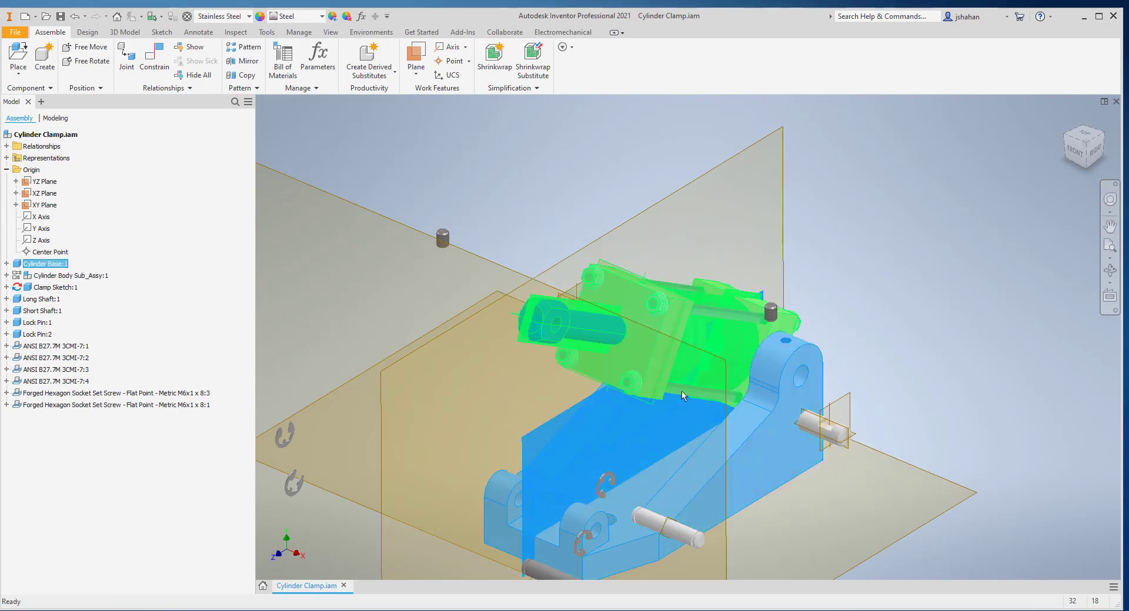
left_click(654, 368)
left_click_drag(653, 368, 640, 322)
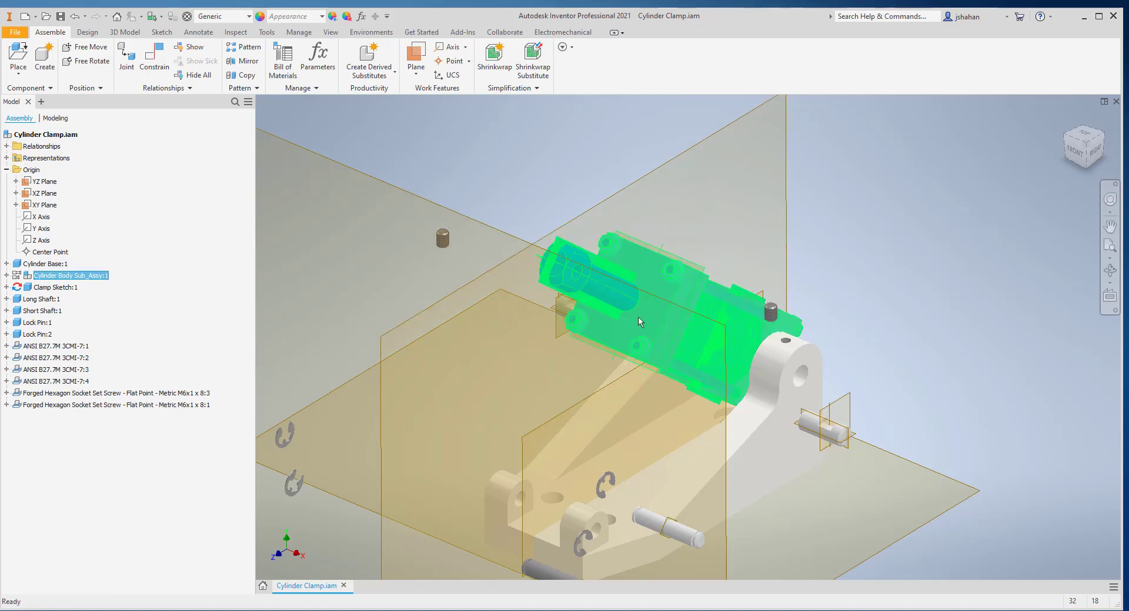
mouse_move(602, 283)
left_mouse_down()
mouse_move(568, 288)
mouse_move(585, 289)
left_mouse_up()
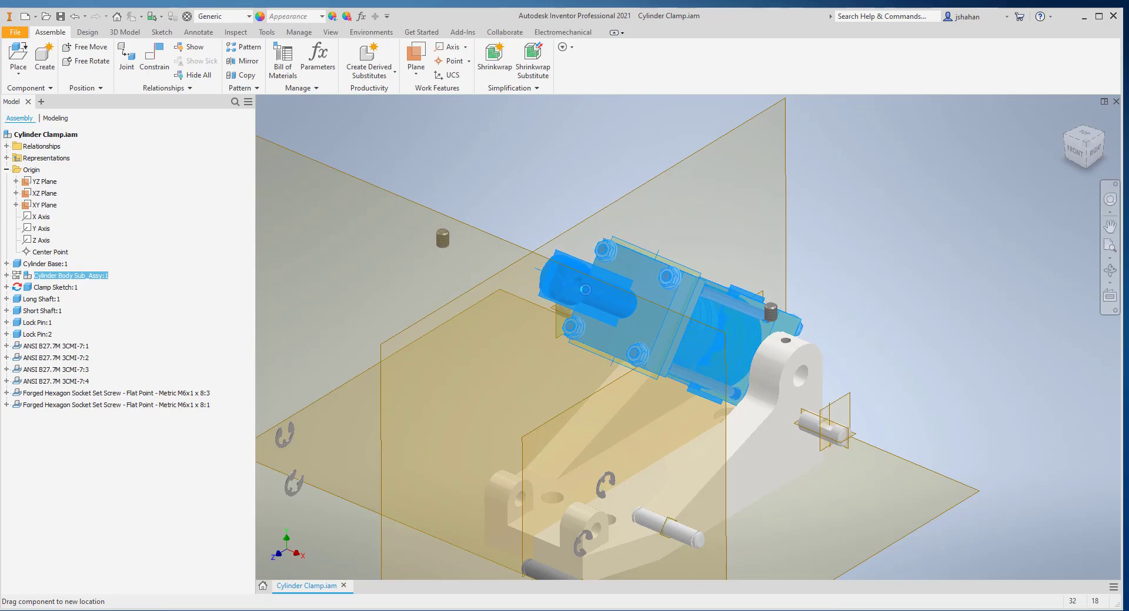
left_click(883, 220)
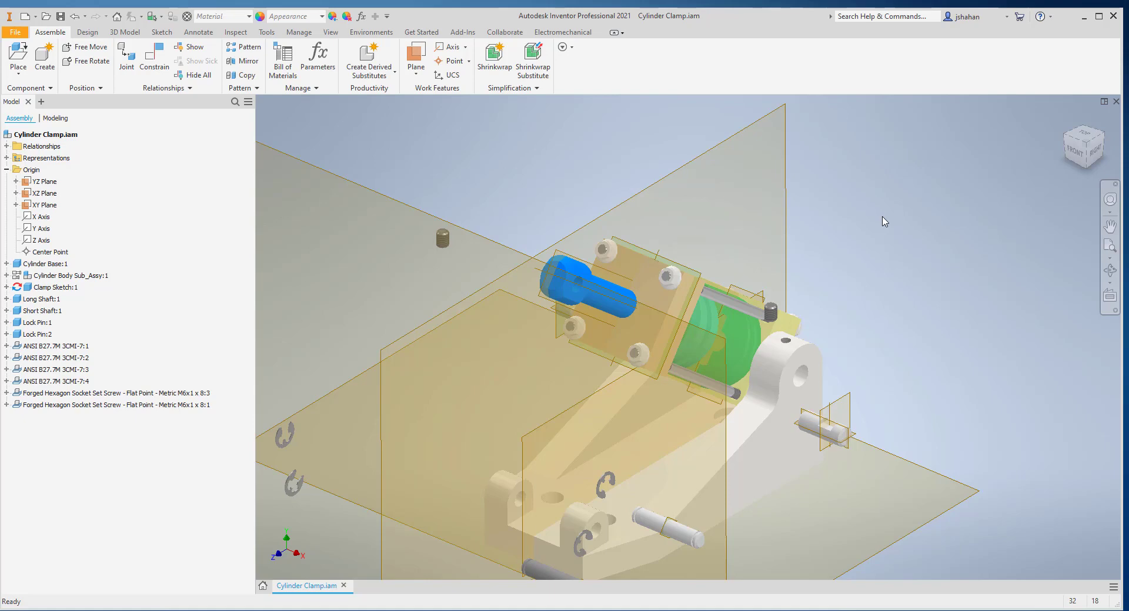
left_click_drag(716, 297, 719, 281)
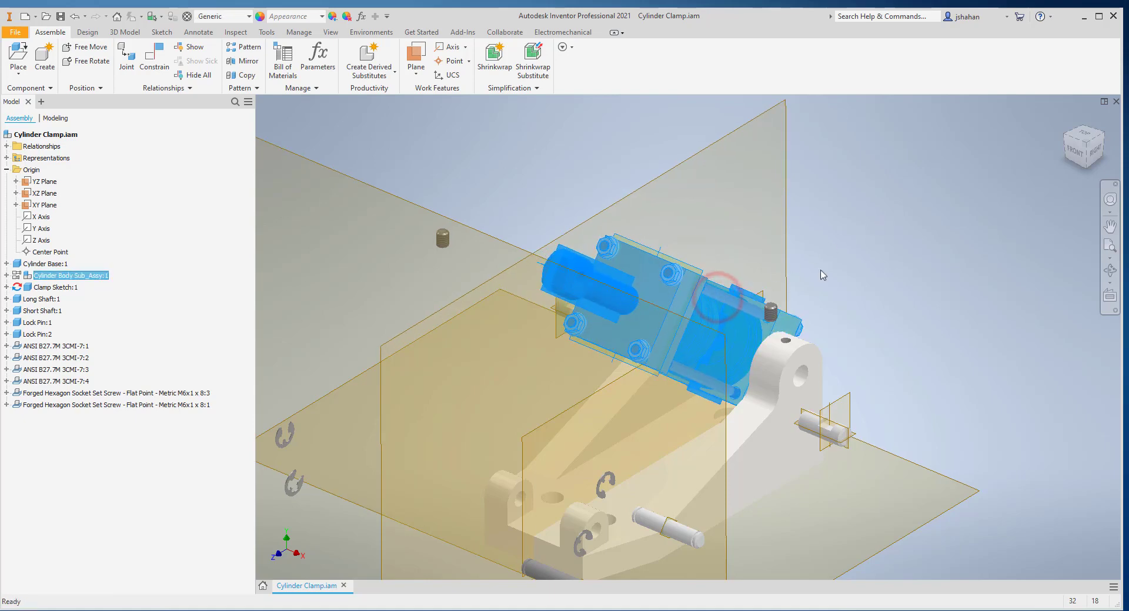
left_click(834, 266)
Step: Turn off the Adaptive setting of Clamp Sketch:1
scroll(834, 267, "down", 5)
scroll(826, 273, "up", 2)
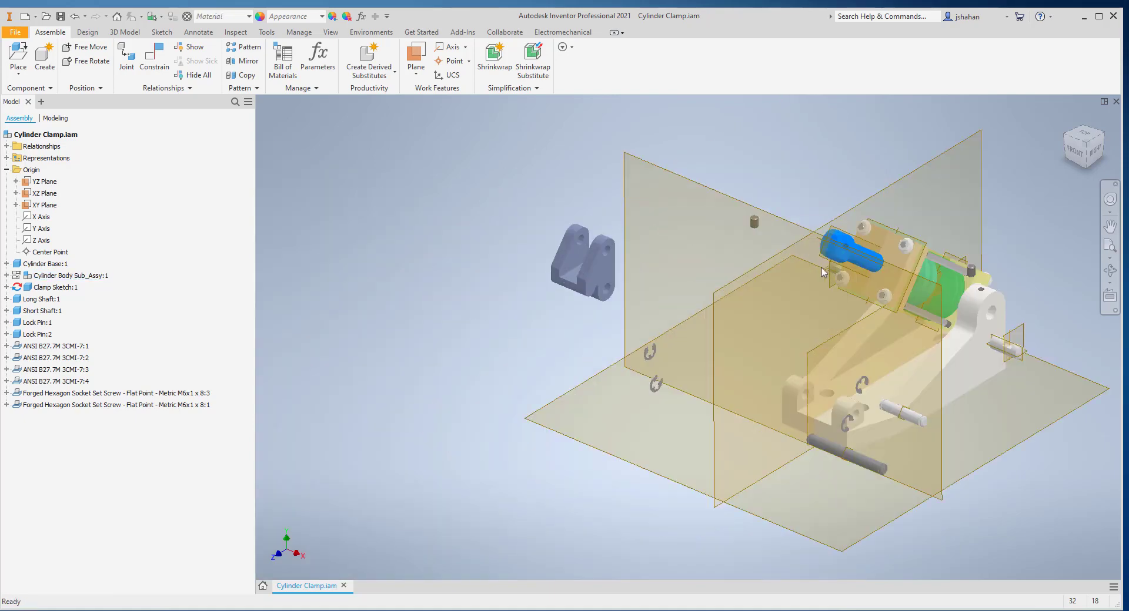
left_click(584, 284)
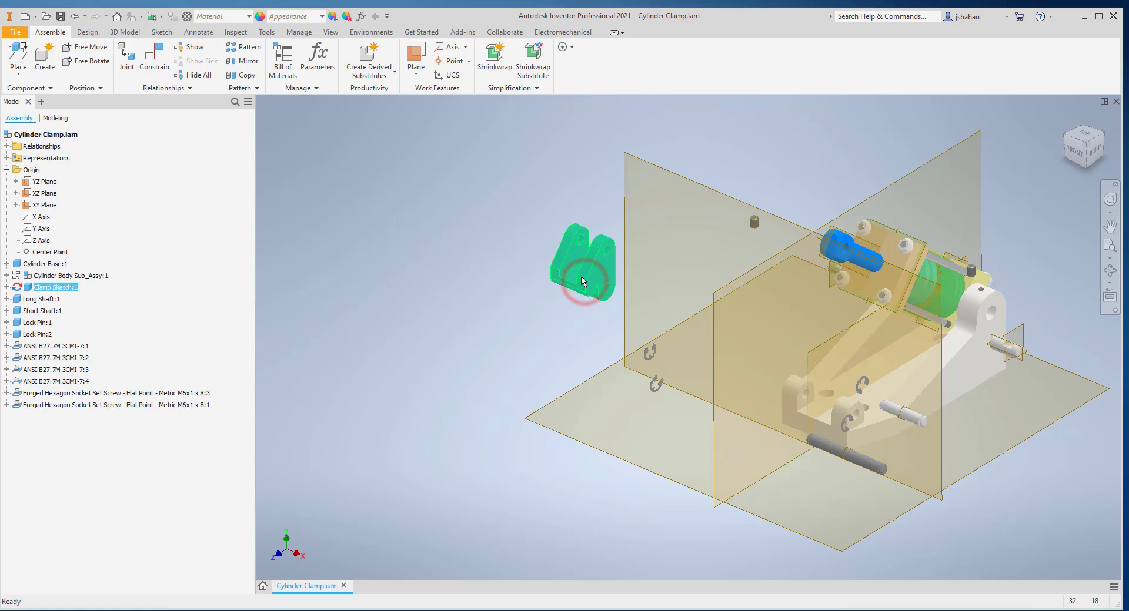
left_click(580, 276)
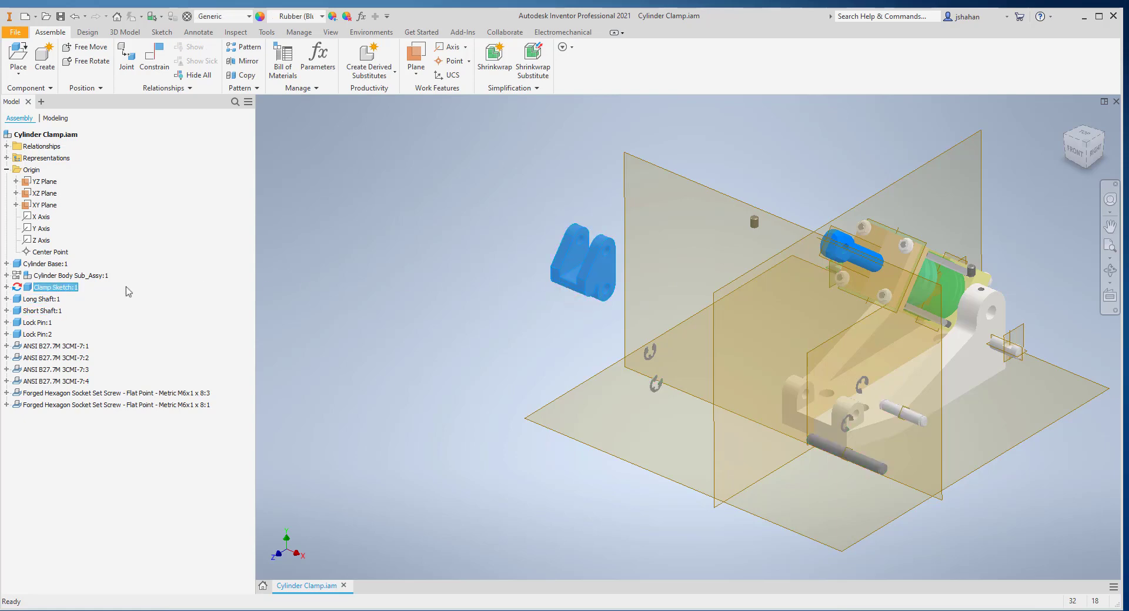
left_click(26, 290)
right_click(27, 291)
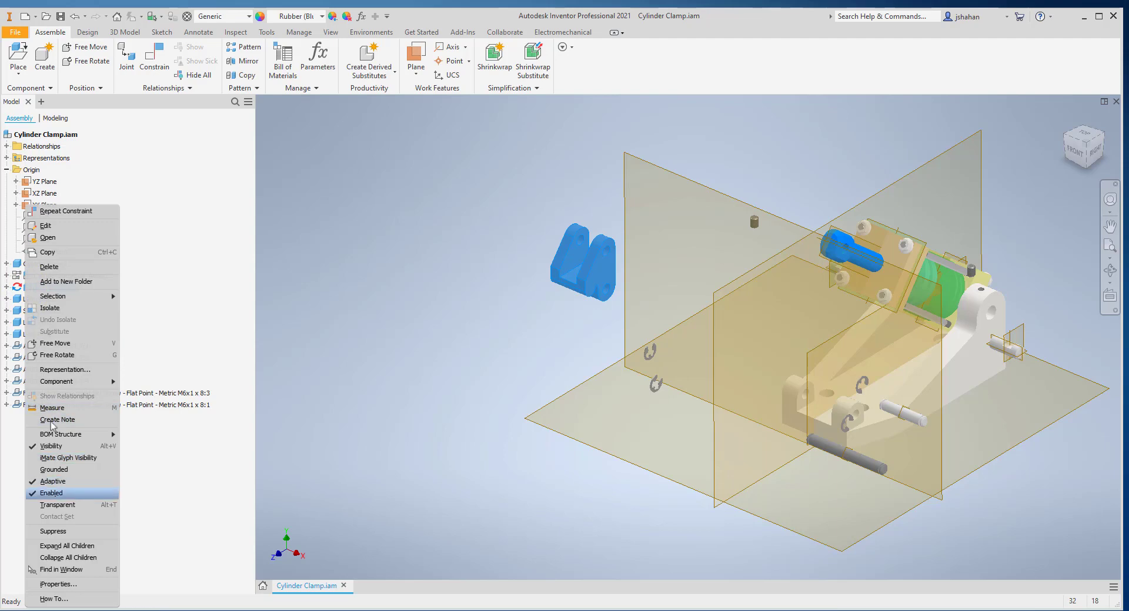
left_click(62, 483)
left_click(345, 348)
left_click(252, 293)
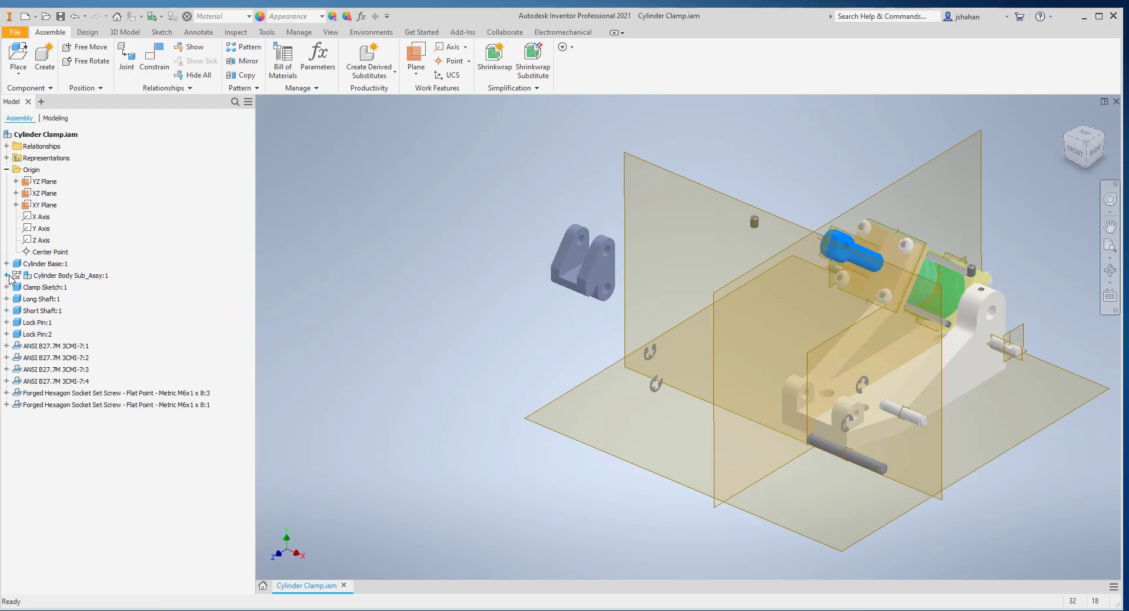
Step: Turn on the visibility of the XY Plane in Clamp Sketch:1's origin
left_click(7, 276)
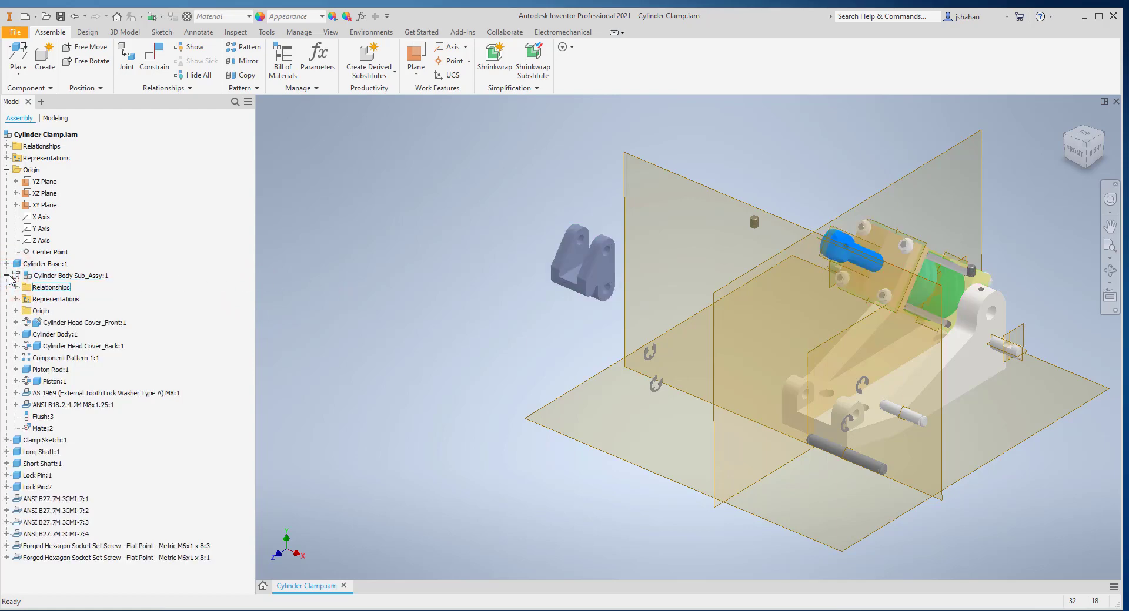
key("Down")
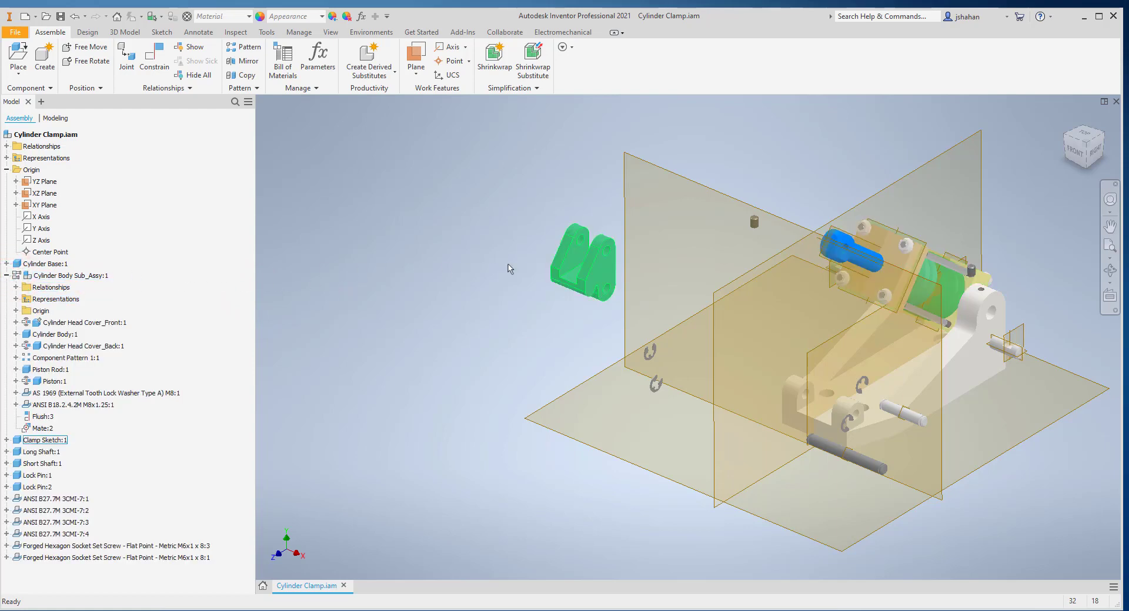
left_click(567, 261)
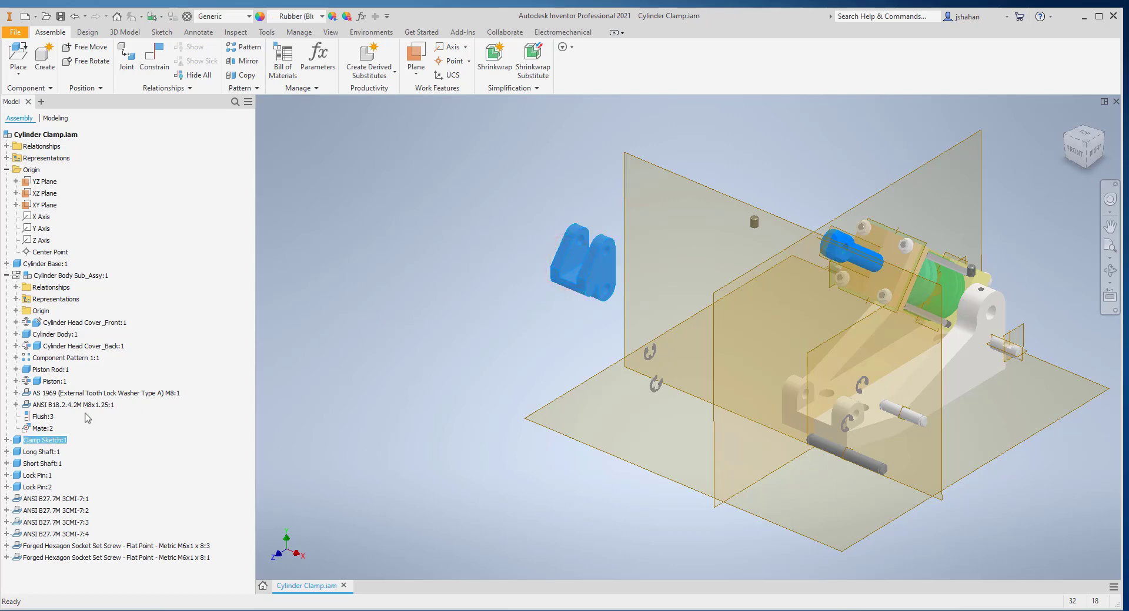
left_click(6, 439)
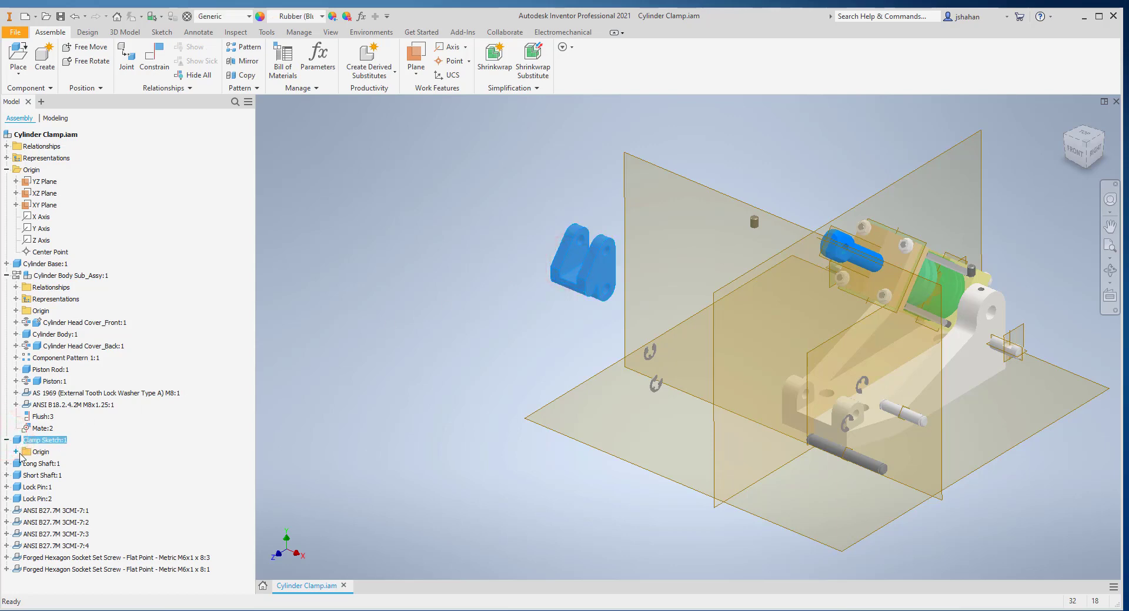
left_click(16, 452)
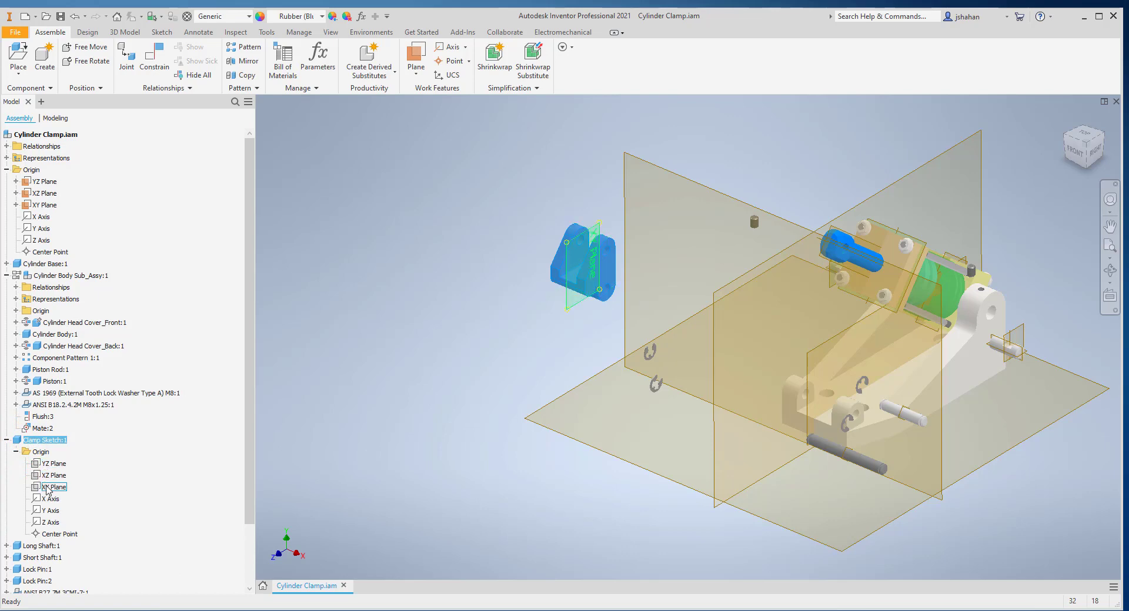
right_click(47, 488)
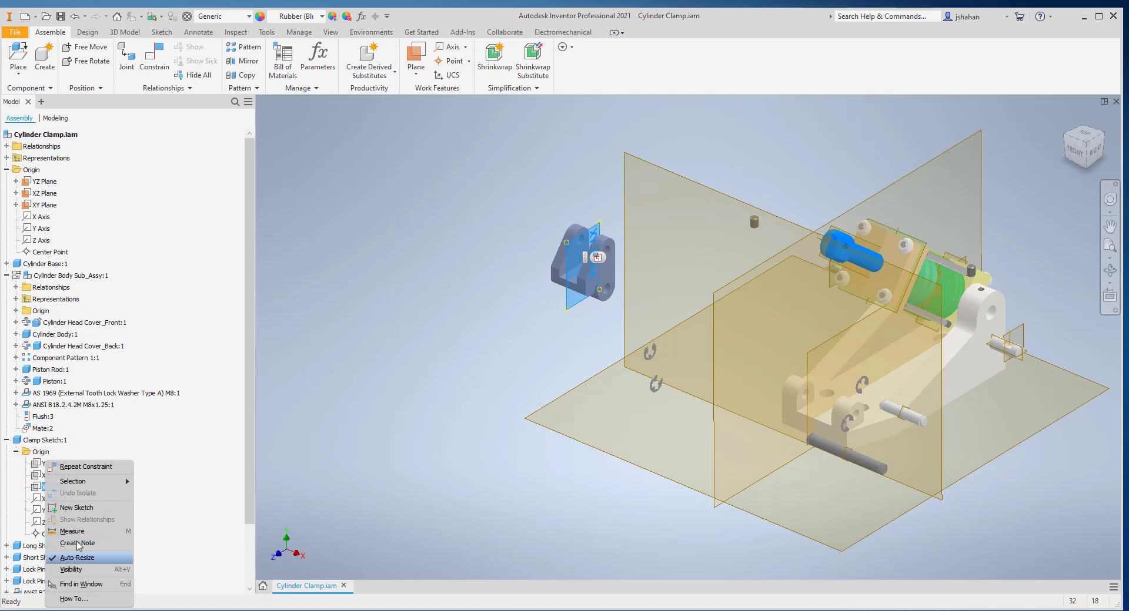
left_click(78, 568)
left_click(373, 377)
middle_click_drag(367, 357, 365, 347)
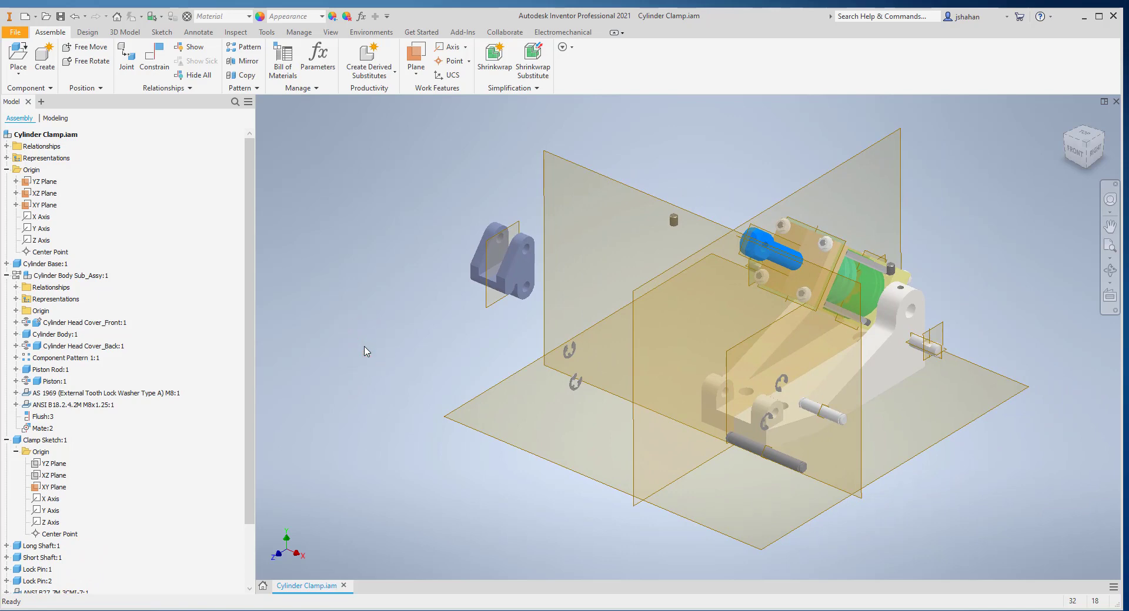
Step: Constrain the clamp's XY Plane flush with the cylinder base's Work Plane1 at 0.000 in offset, then finish placing constraints
key("c")
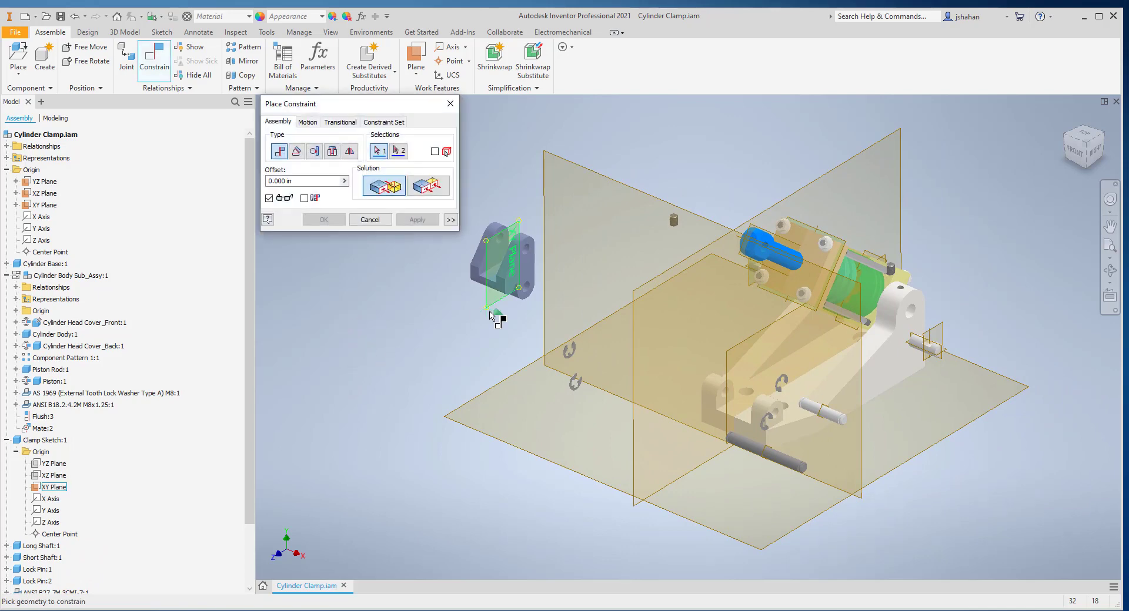
left_click(488, 309)
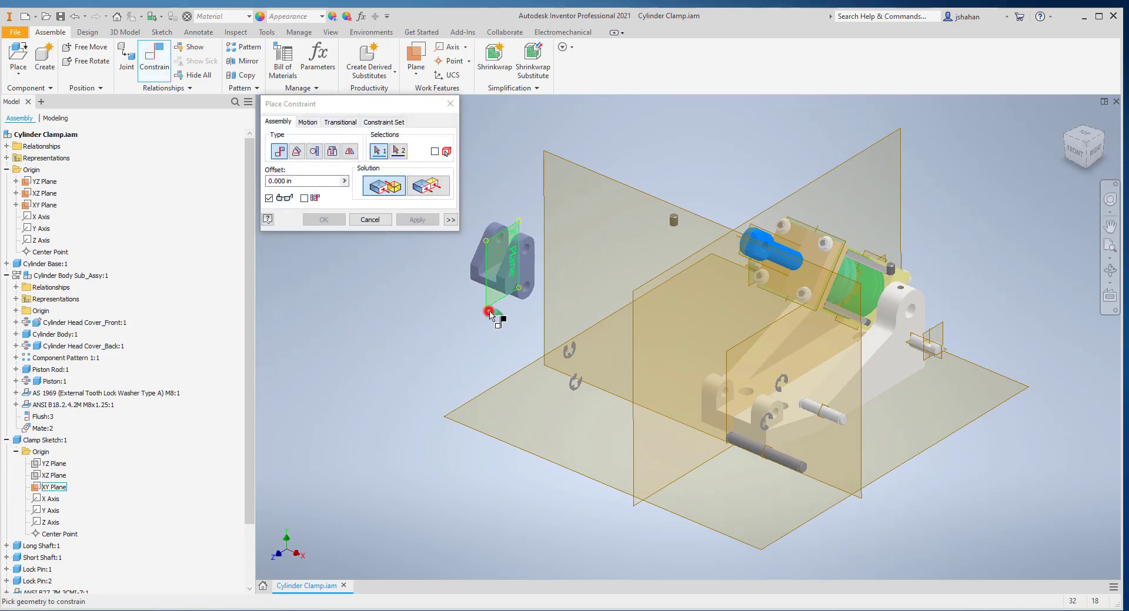
left_click(729, 362)
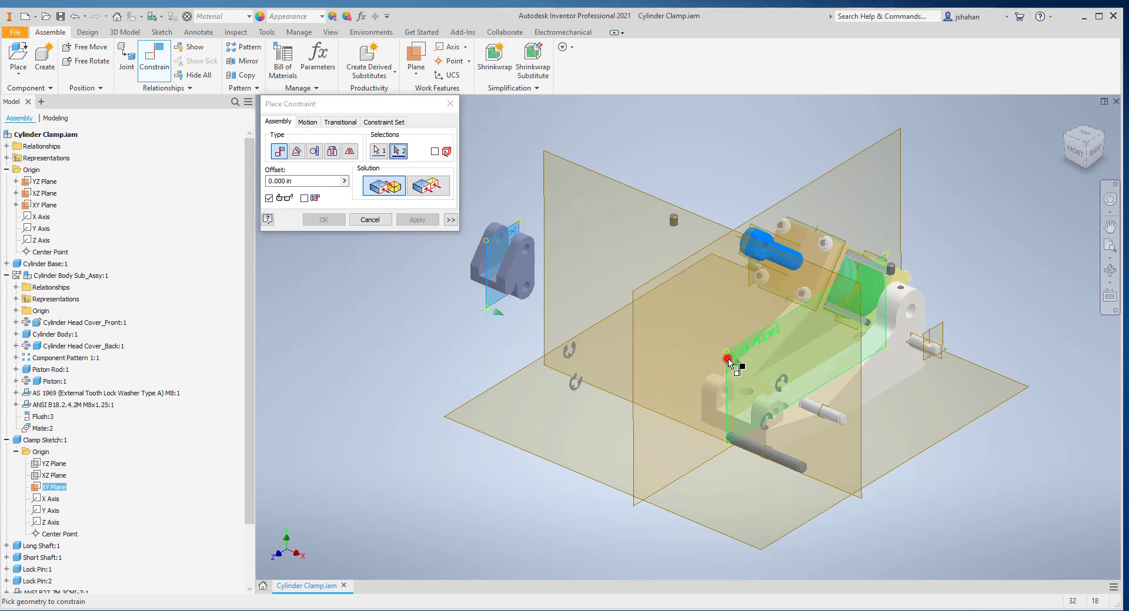
left_click(425, 185)
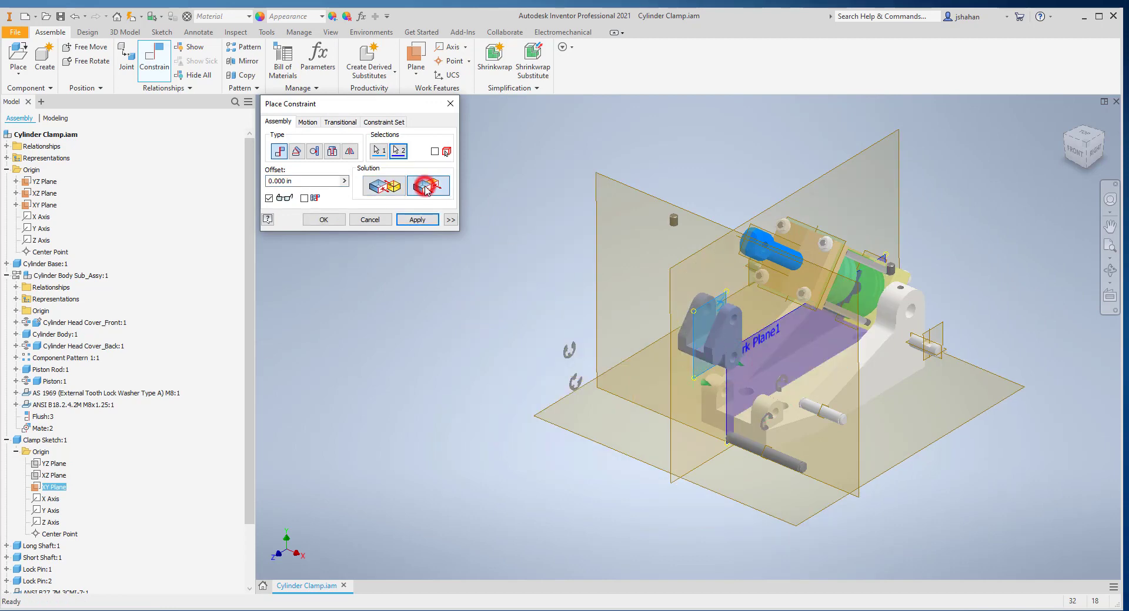
left_click(420, 219)
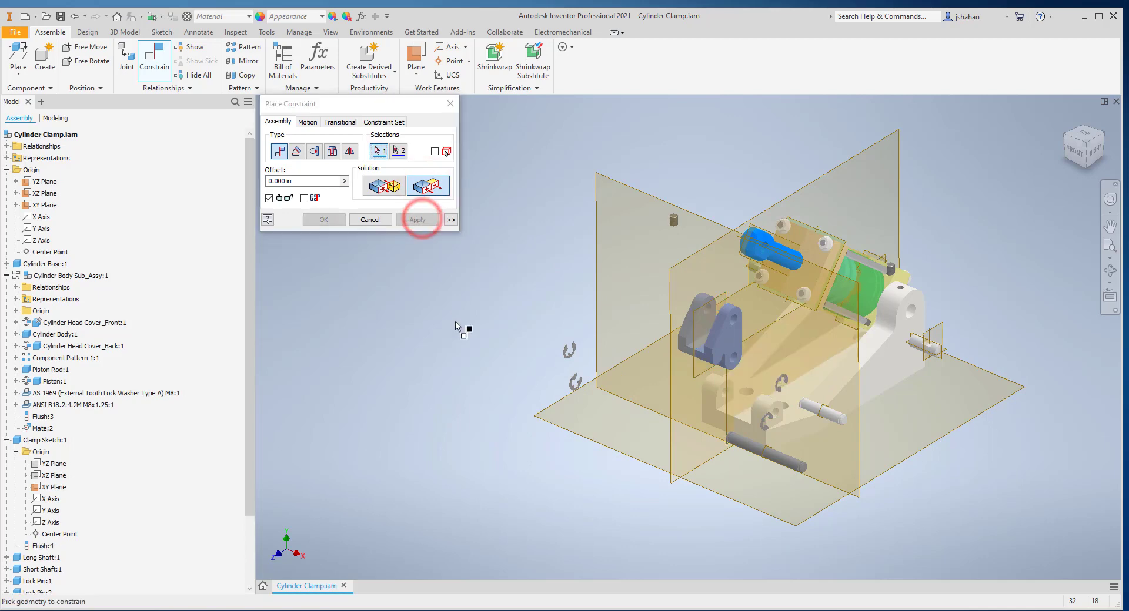
key("Escape")
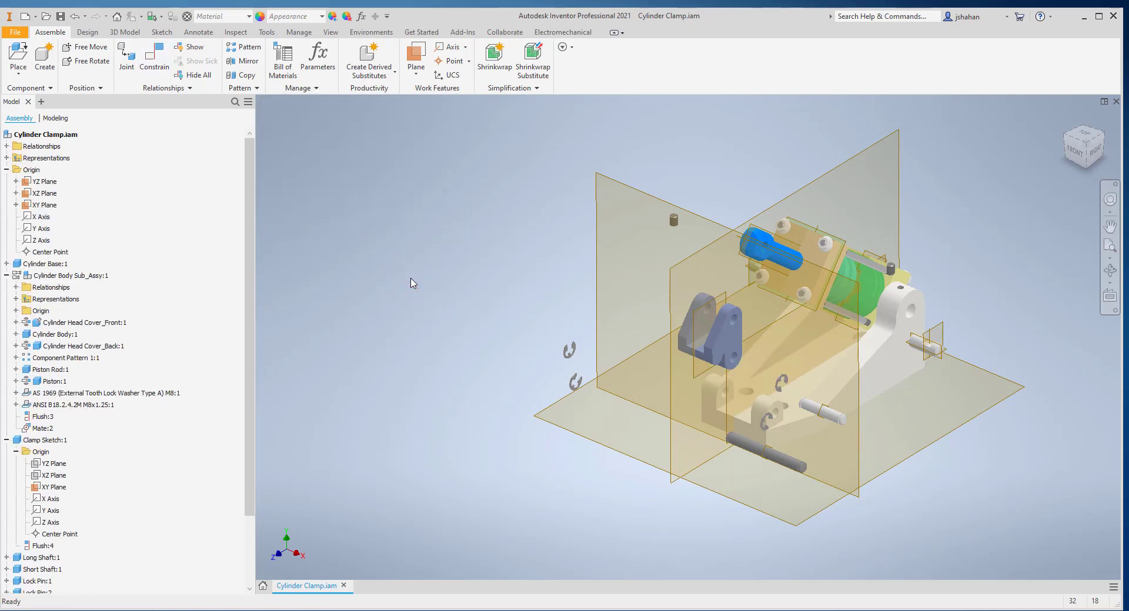
Step: Mate the clamp's lower hole axis to the cylinder base's front lug hole axis at 0.000 in offset, then finish placing constraints
key("c")
scroll(585, 385, "down", 5)
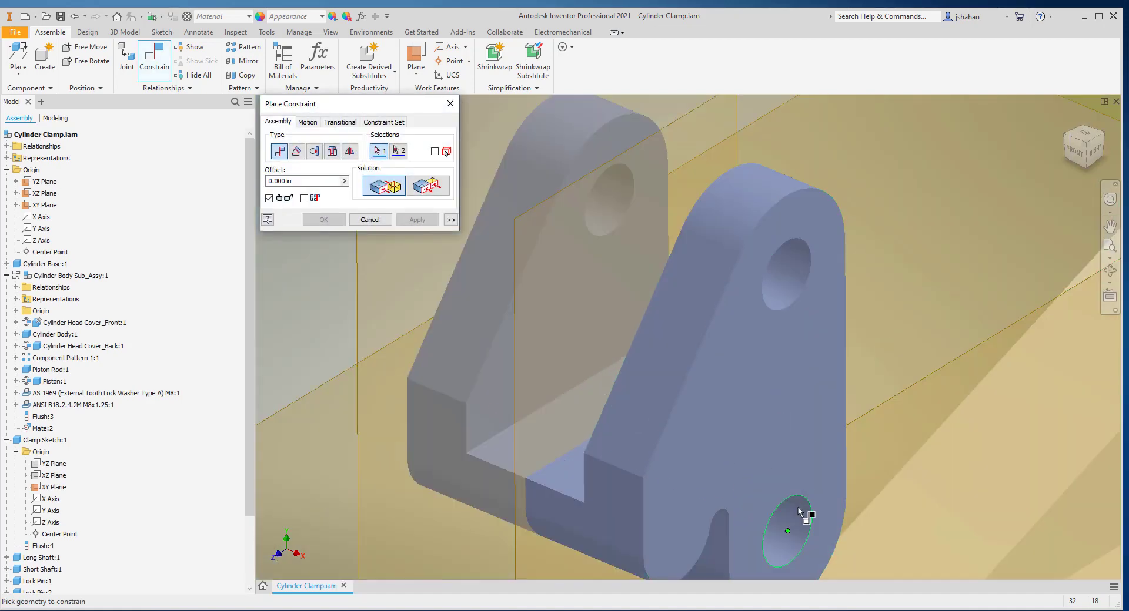
left_click(798, 506)
scroll(800, 511, "up", 3)
scroll(805, 512, "up", 2)
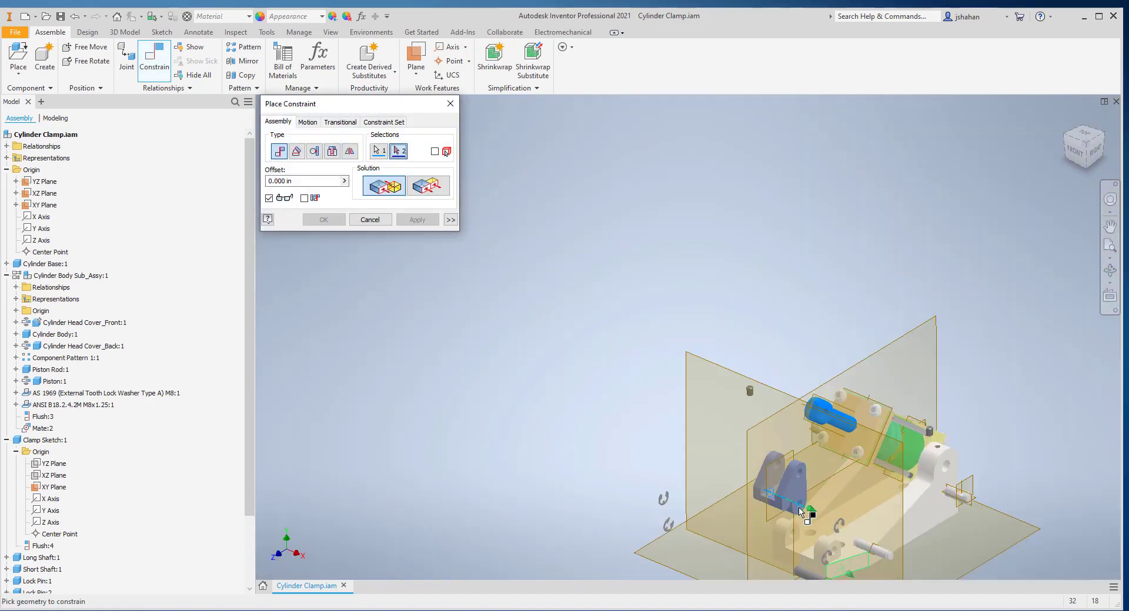
scroll(807, 514, "down", 3)
left_click(809, 517)
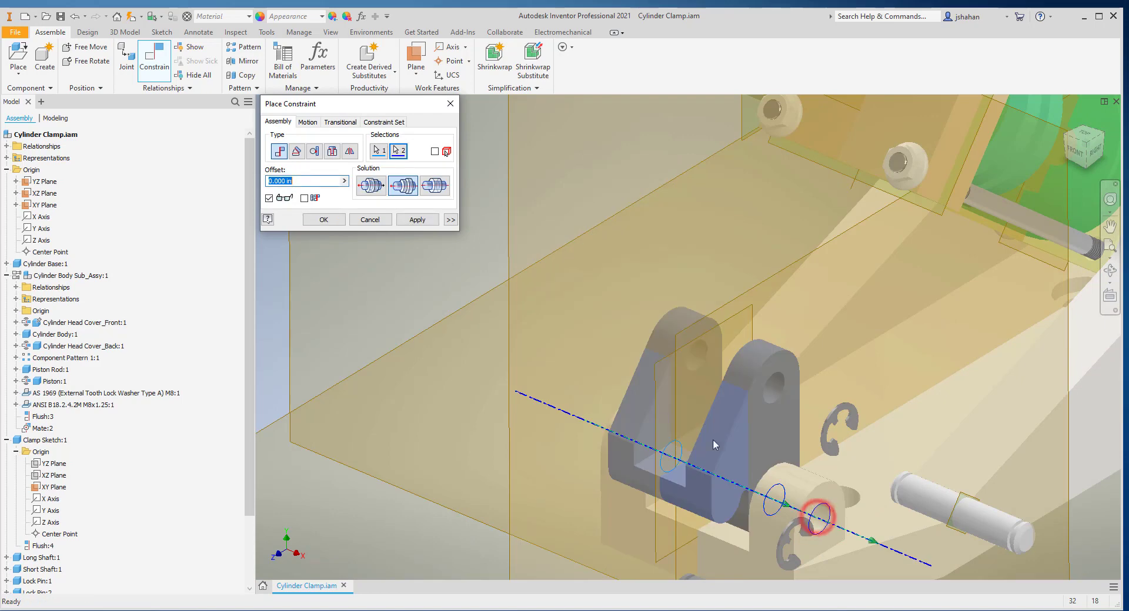
left_click(417, 220)
left_click(370, 220)
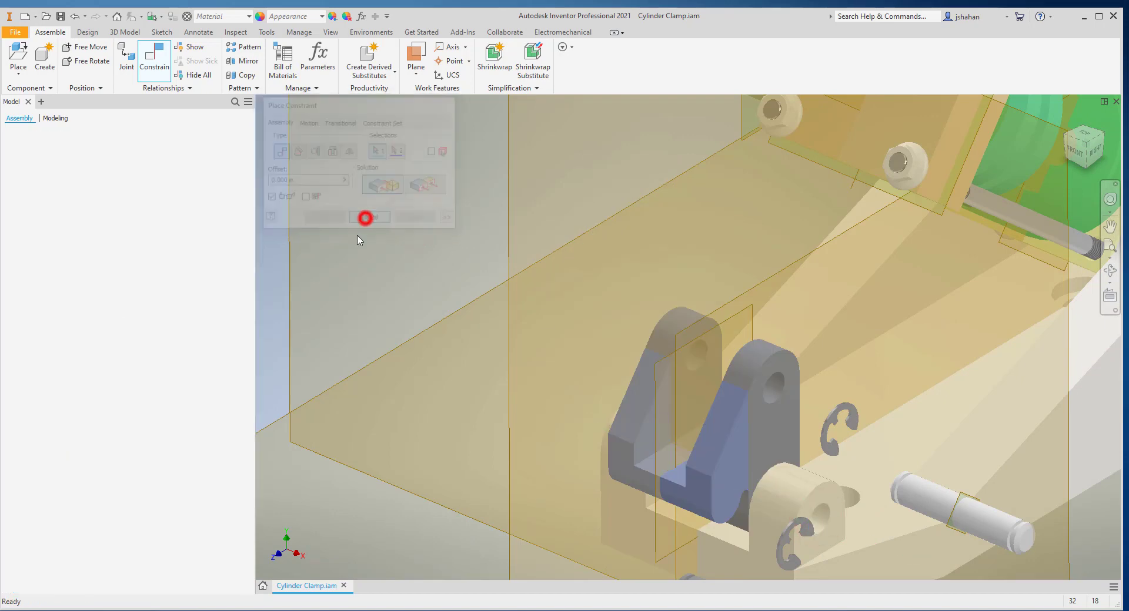
Step: Swing the clamp about the cylinder base's front lug holes, leave it roughly upright and deselect it
scroll(349, 257, "up", 3)
mouse_move(589, 351)
left_mouse_down()
mouse_move(555, 397)
mouse_move(571, 360)
left_mouse_up()
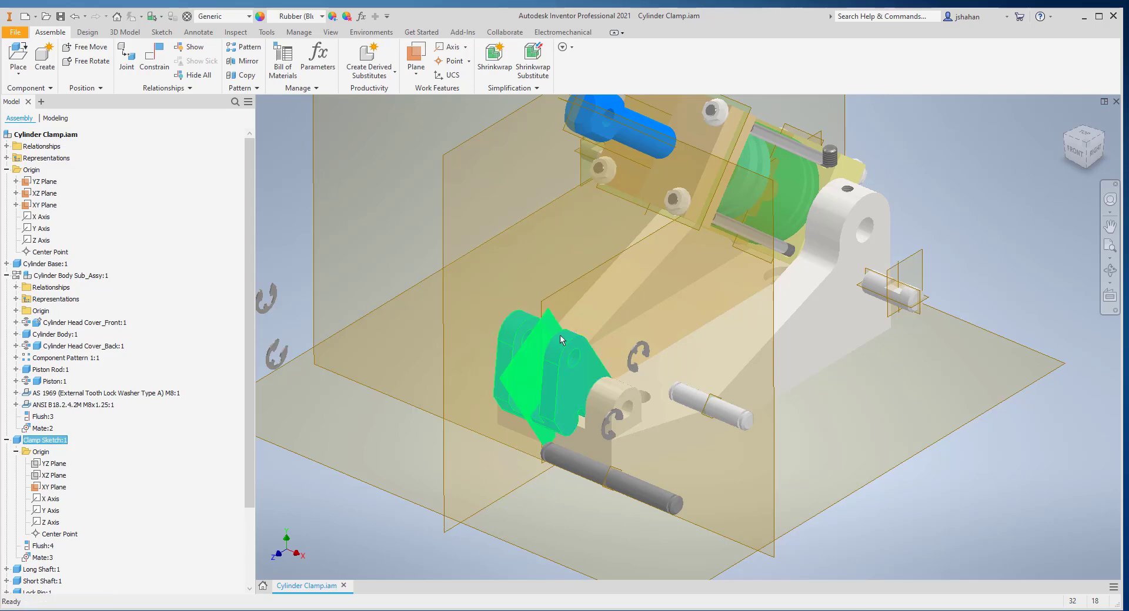
scroll(556, 329, "up", 3)
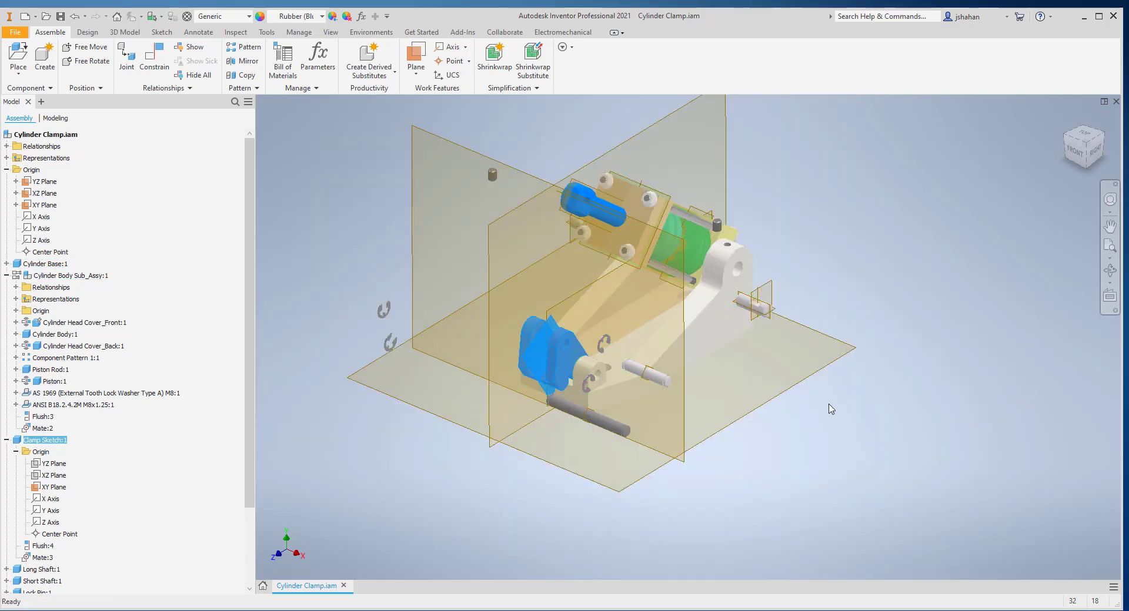
left_click(829, 405)
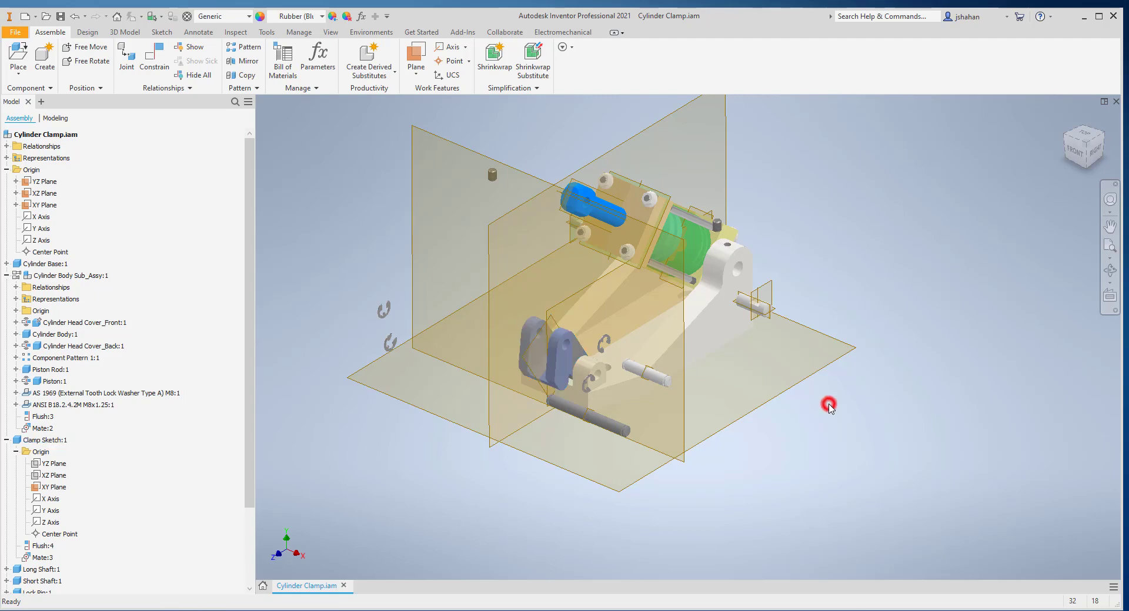
Step: Mate the piston rod's cross-hole axis to the clamp's upper hole axis at 0.000 in offset, then finish placing constraints
key("c")
scroll(589, 241, "down", 4)
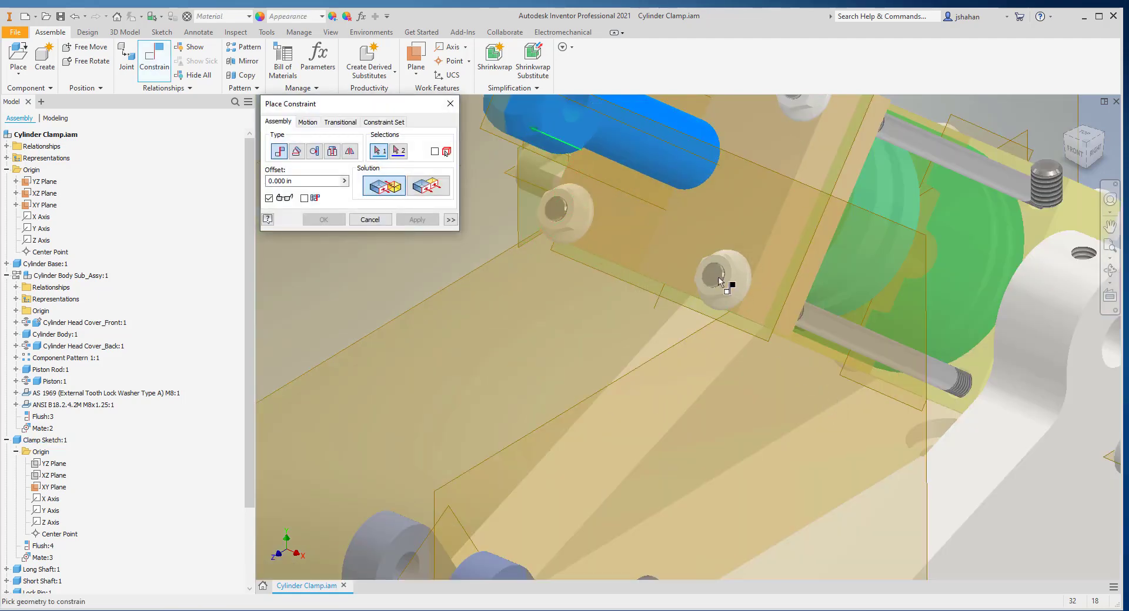
middle_click_drag(576, 118, 637, 263)
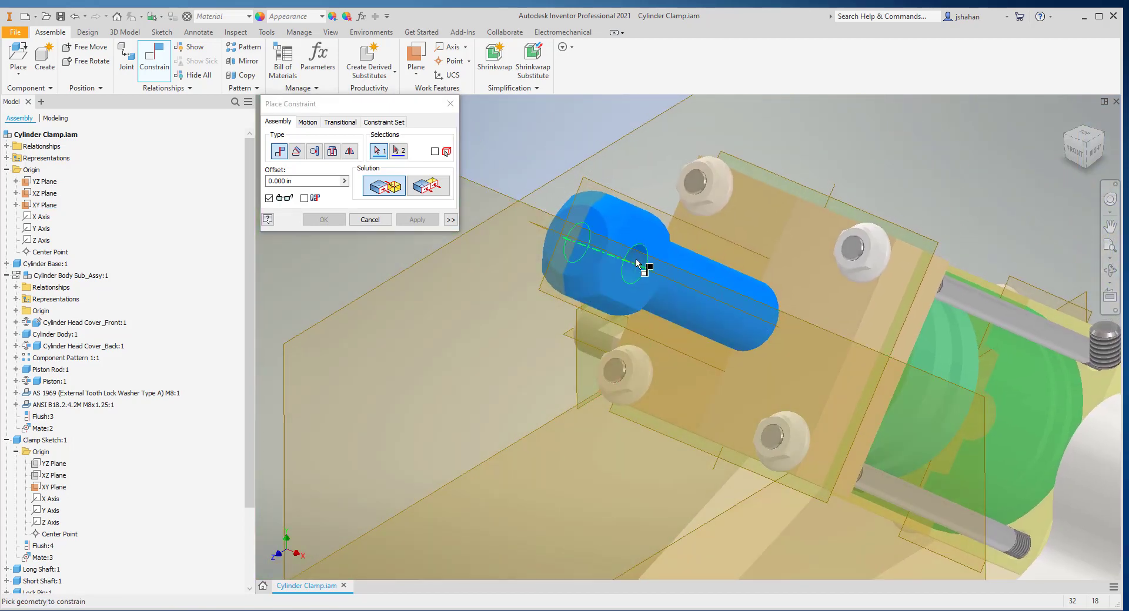
left_click(636, 263)
scroll(636, 263, "up", 5)
scroll(637, 359, "down", 4)
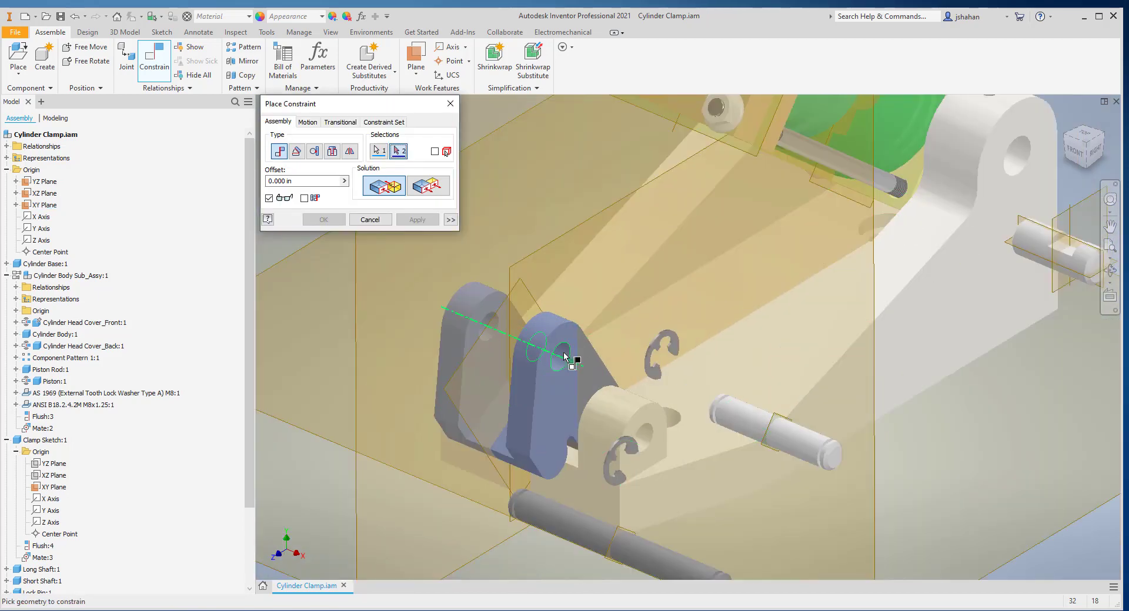
left_click(565, 356)
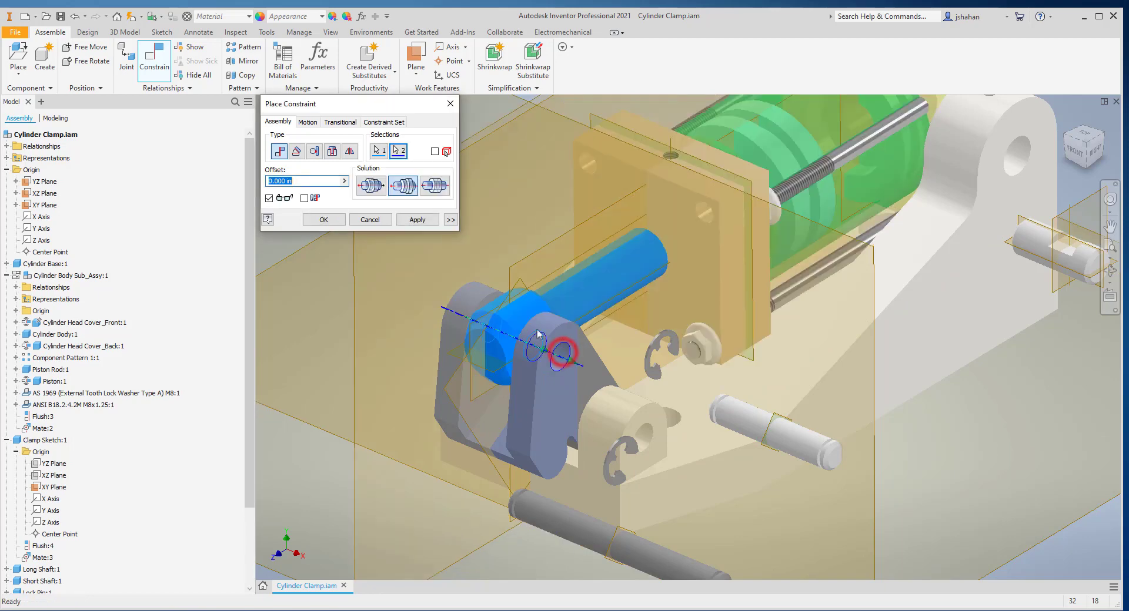
left_click(416, 219)
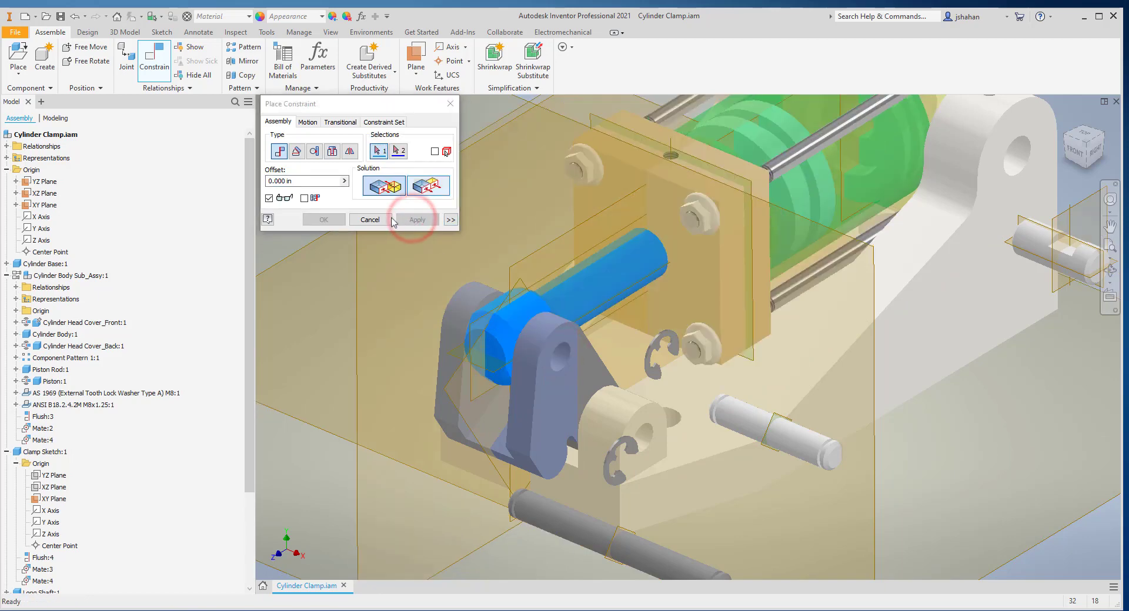
left_click(370, 220)
Step: Swing the clamp about the front lug holes to check how the linked piston rod and cylinder move
scroll(523, 231, "up", 4)
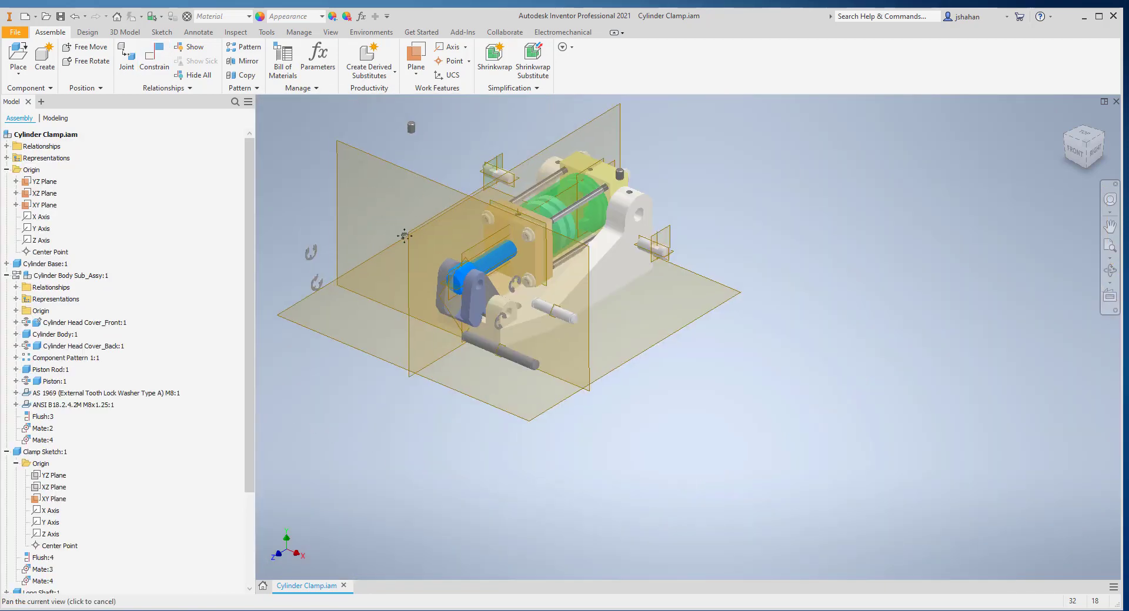
scroll(311, 252, "down", 3)
mouse_move(530, 333)
left_mouse_down()
mouse_move(577, 321)
mouse_move(517, 385)
mouse_move(541, 390)
mouse_move(482, 475)
mouse_move(537, 381)
mouse_move(547, 396)
left_mouse_up()
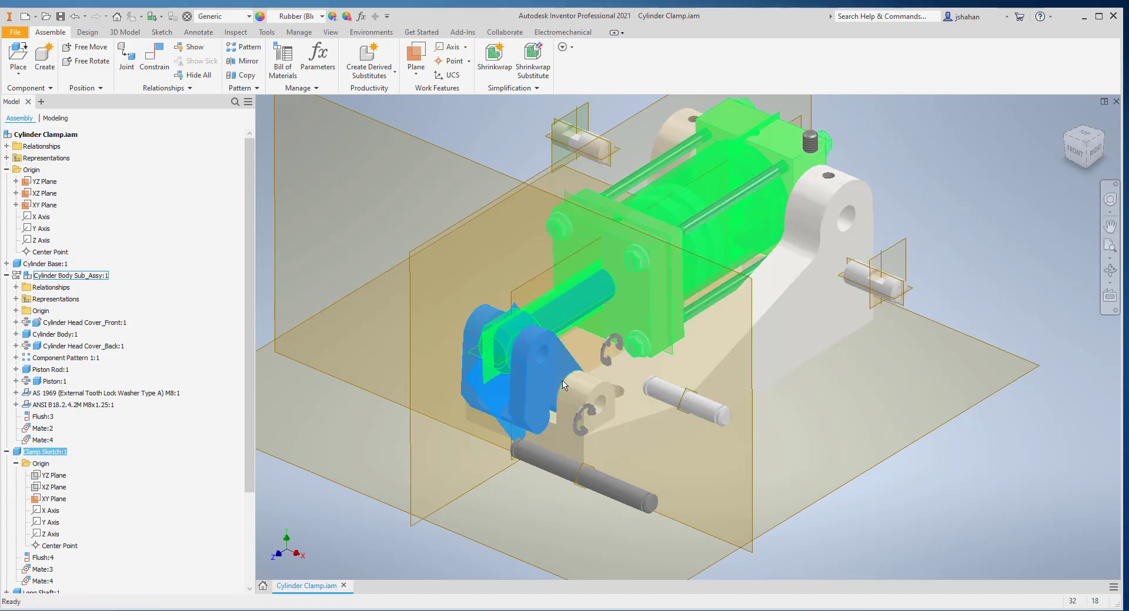
Step: Open Cylinder Body Sub_Assy:1 in its own document window
left_click(62, 275)
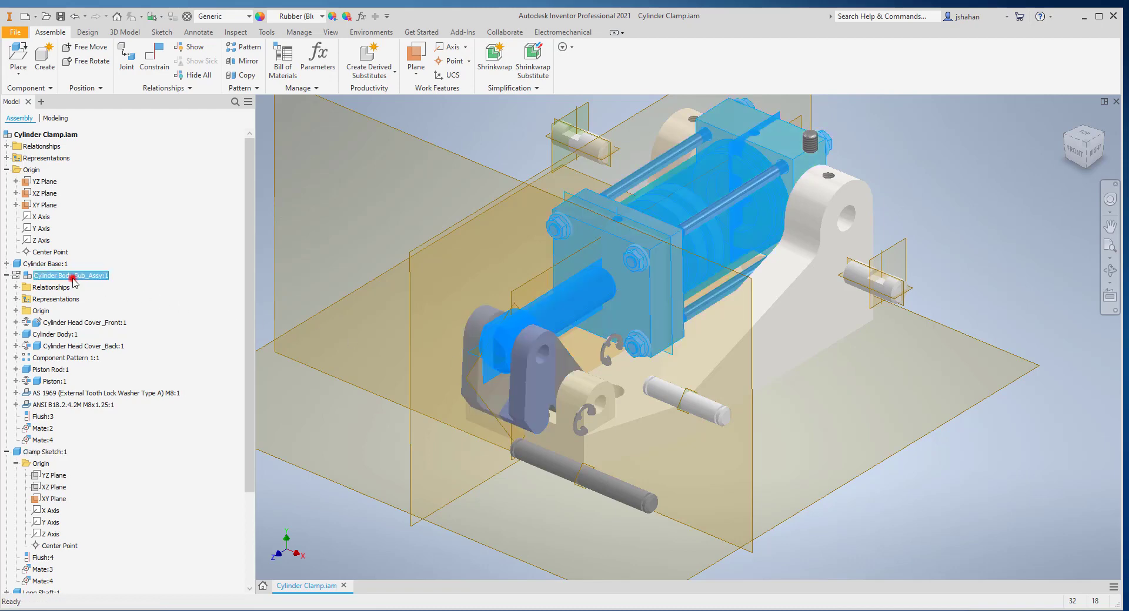
right_click(72, 277)
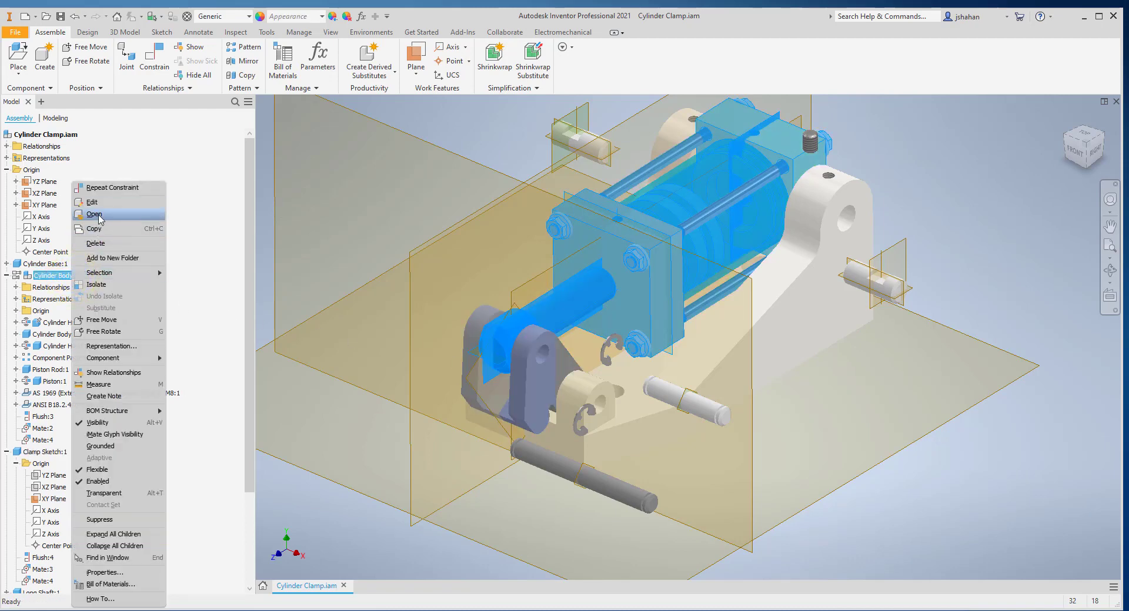
left_click(94, 215)
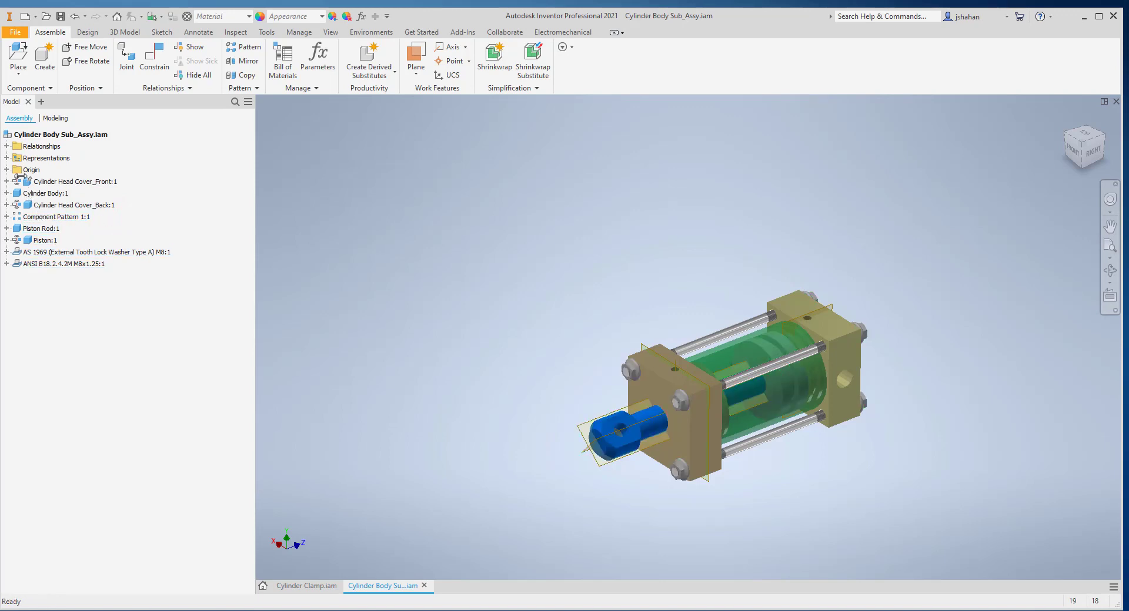
Step: Examine the angular and linear limits of the subassembly's Cylindrical:1 joint, then close the joint settings
left_click(6, 146)
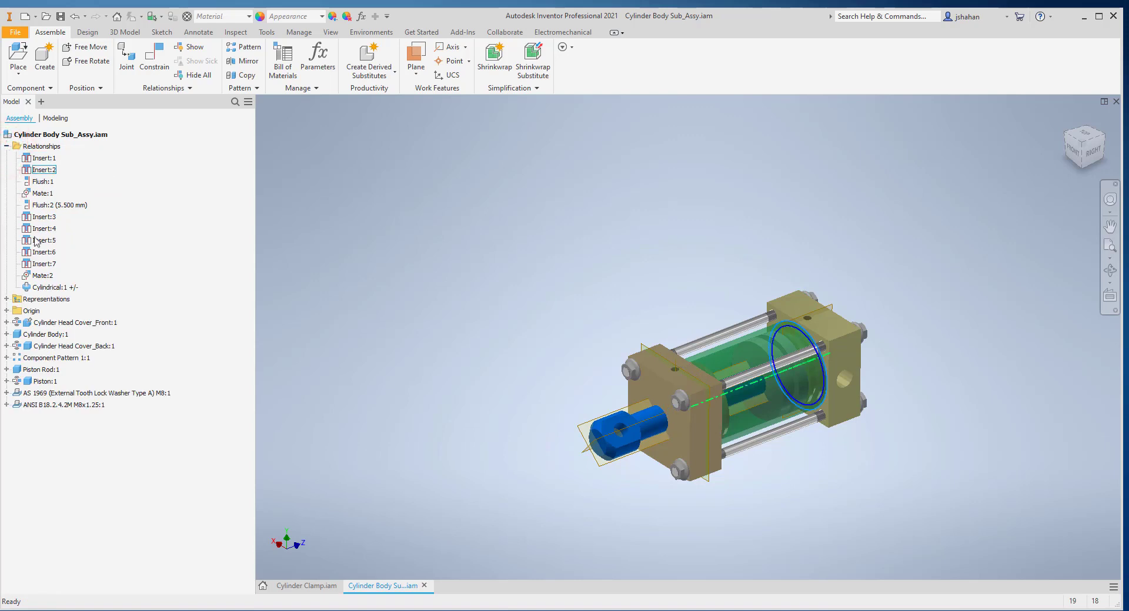
right_click(52, 290)
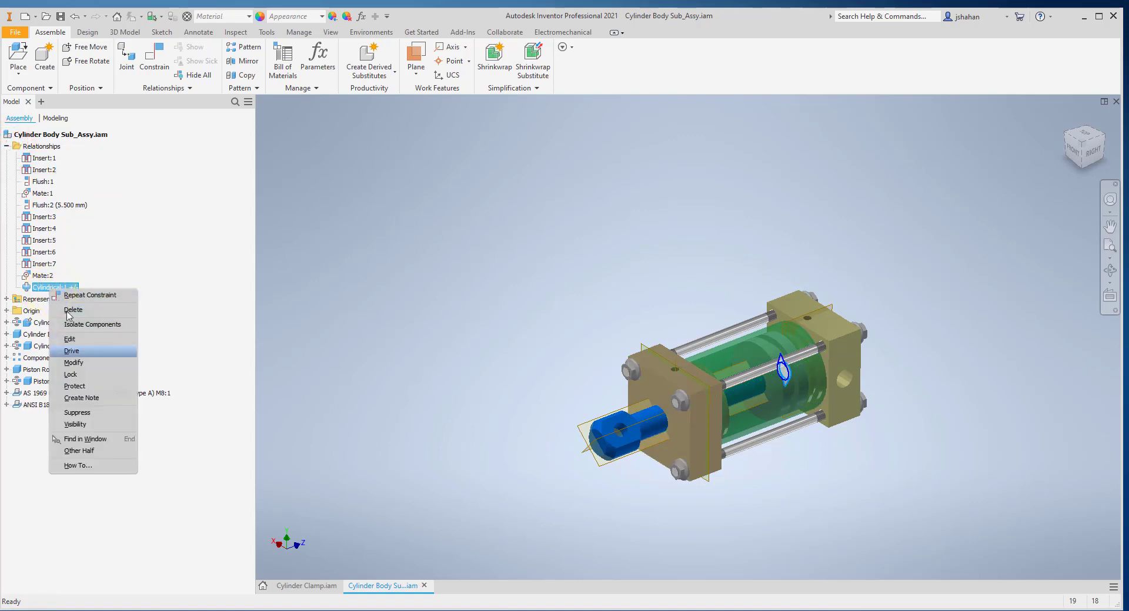
left_click(89, 339)
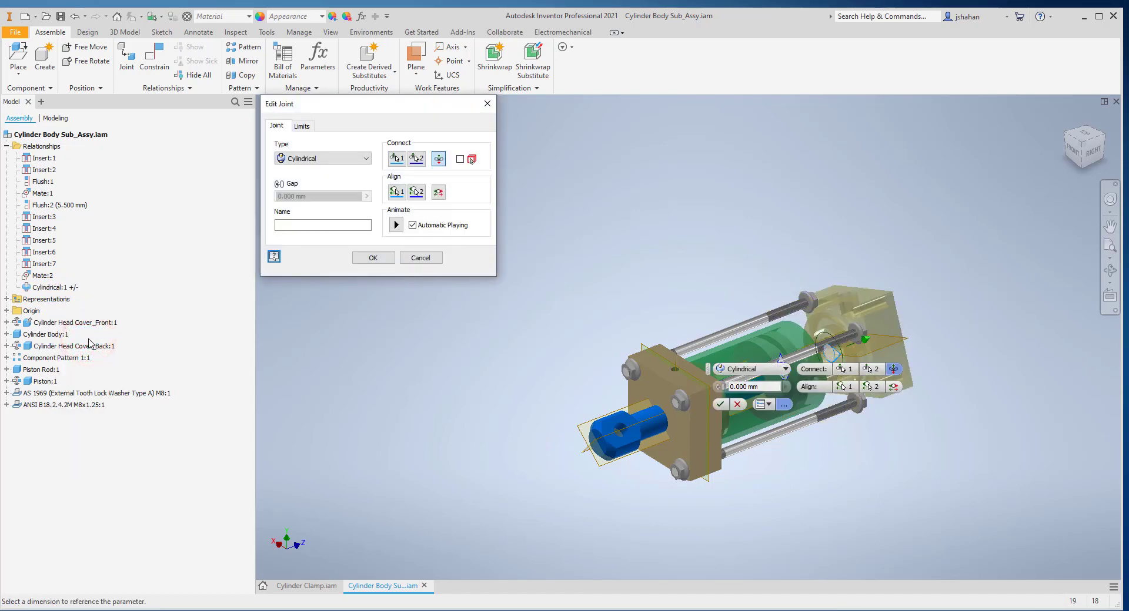
left_click(301, 127)
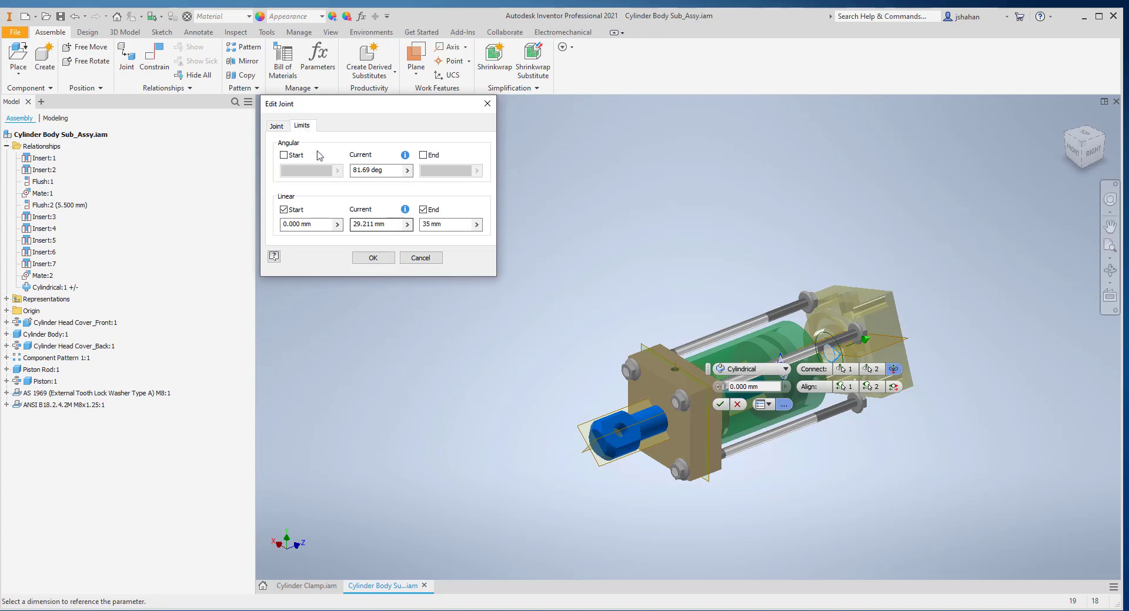
left_click(373, 258)
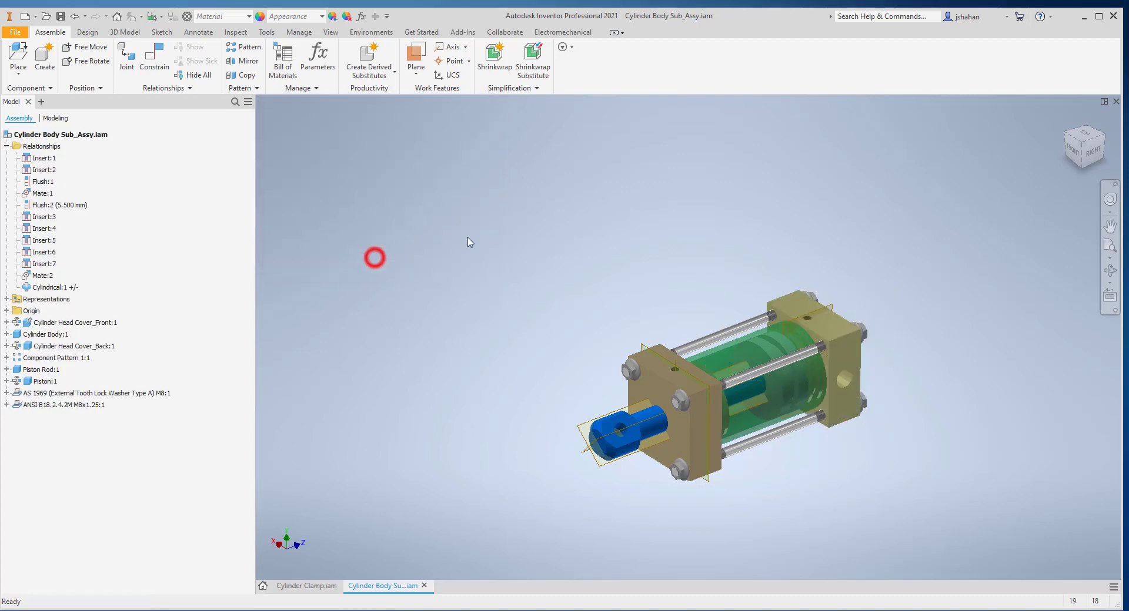
Step: Close the Cylinder Body Sub_Assy window without saving its changes and return to the Cylinder Clamp assembly
left_click(587, 211)
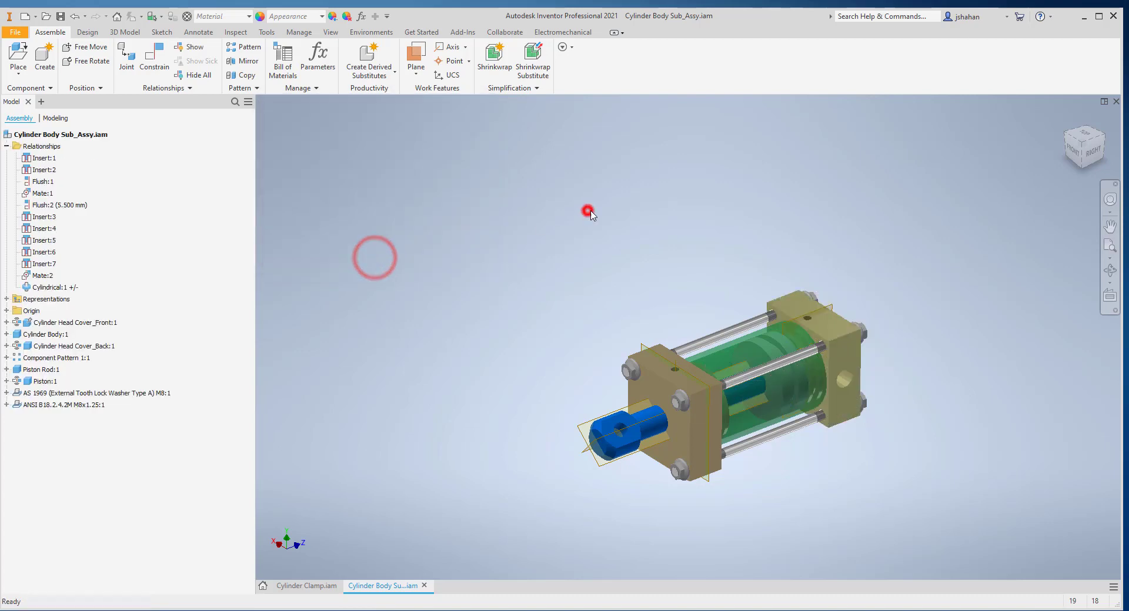
left_click(1116, 102)
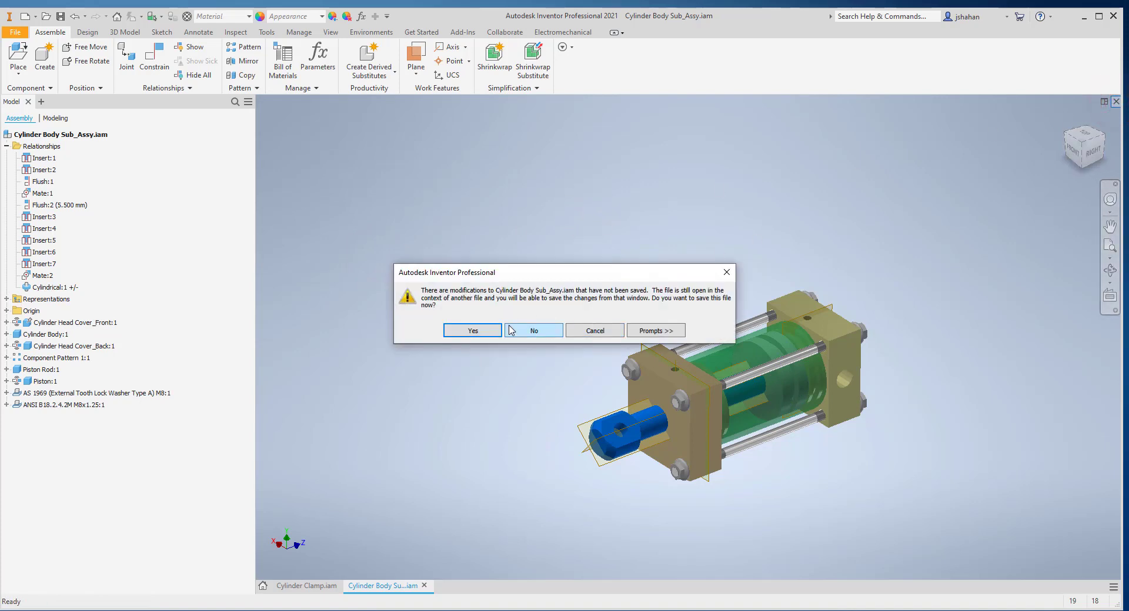
left_click(534, 332)
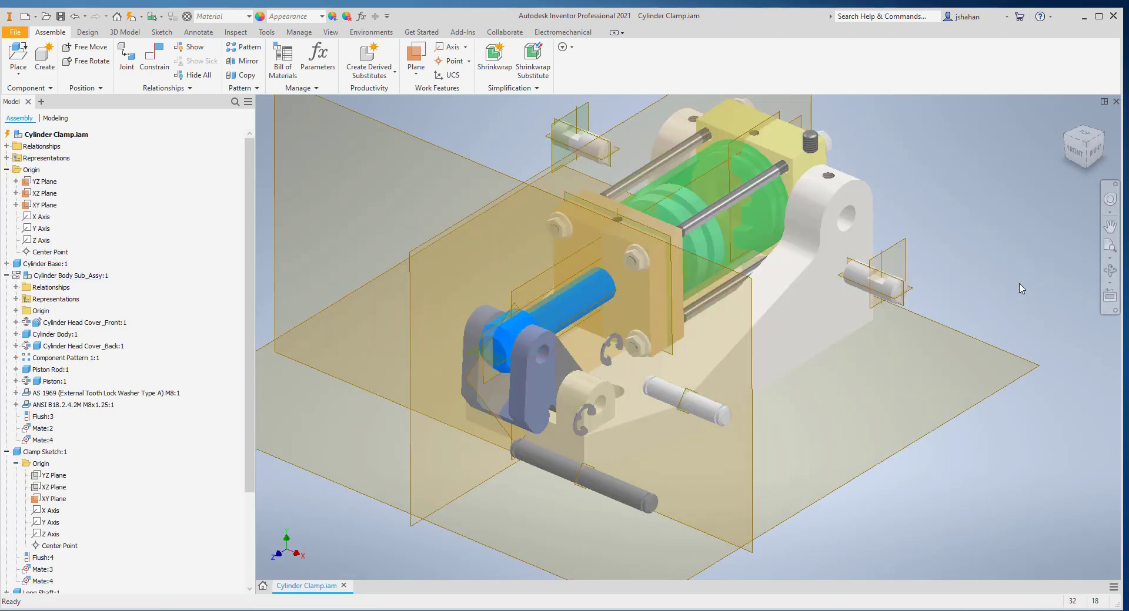
Step: Set up a mate constraint between the set screw's axis near the cylinder's rear and the vertical work axis of the short pin beside it
scroll(1021, 288, "down", 2)
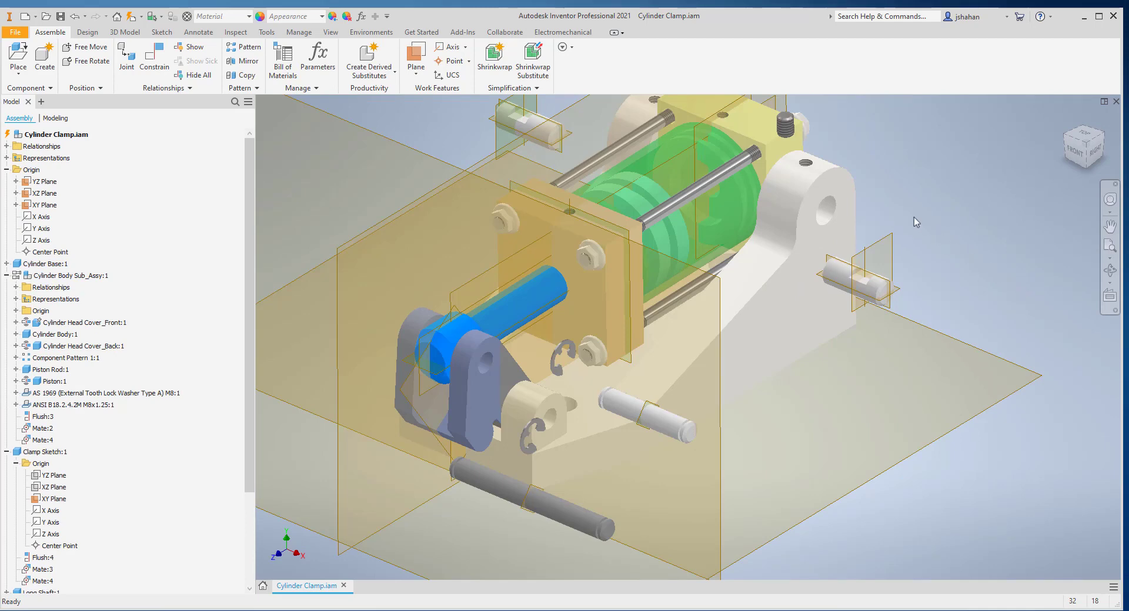
scroll(898, 211, "down", 5)
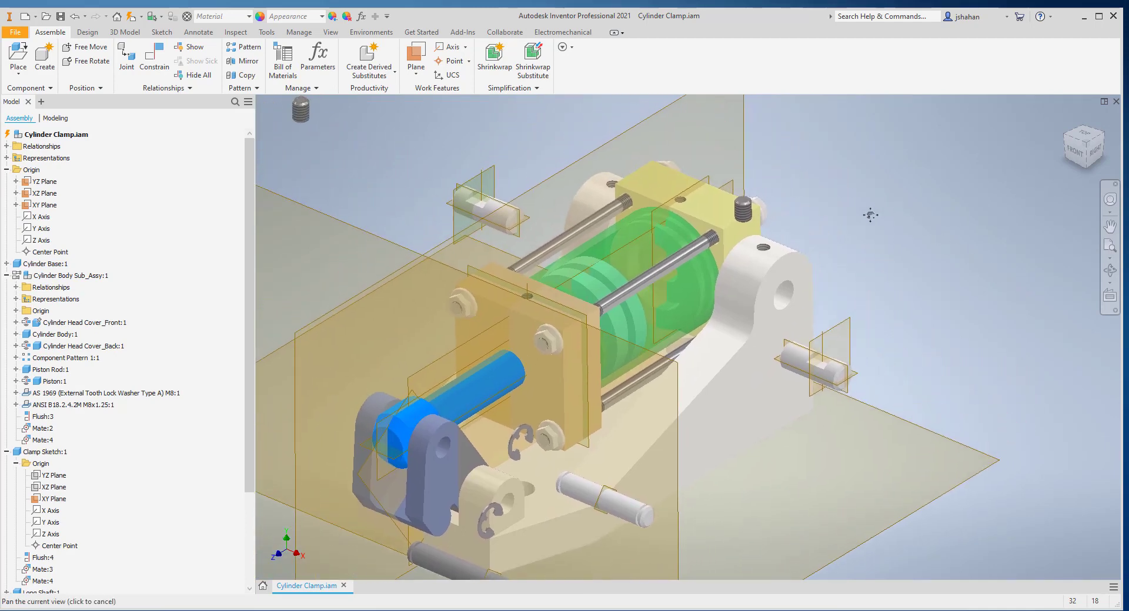
middle_click_drag(784, 254, 790, 239)
scroll(716, 222, "down", 5)
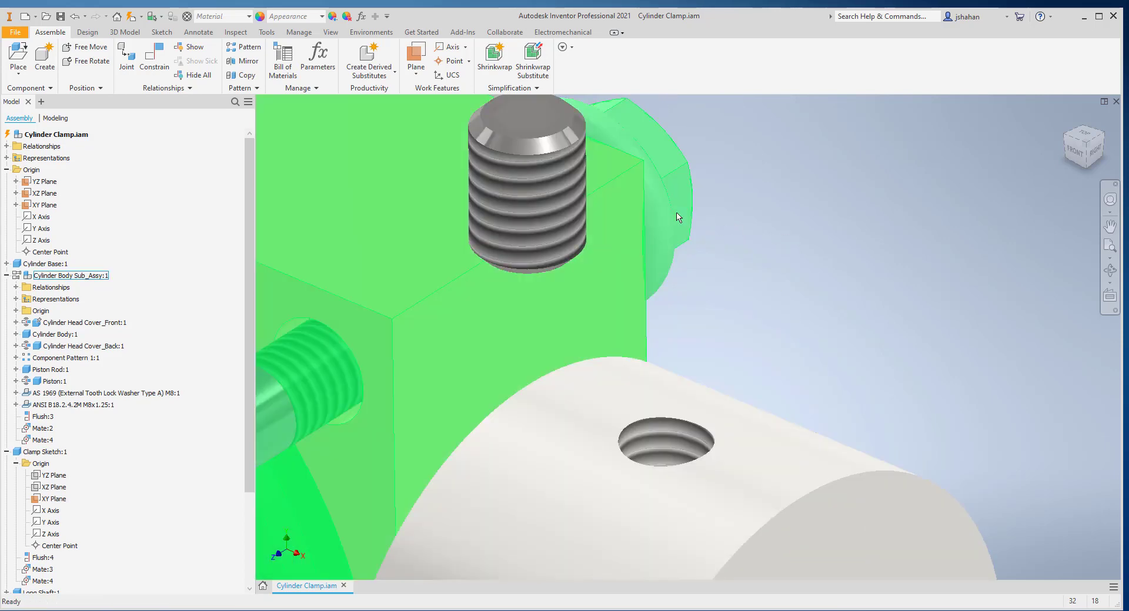
scroll(675, 215, "up", 4)
middle_click_drag(676, 216, 704, 205)
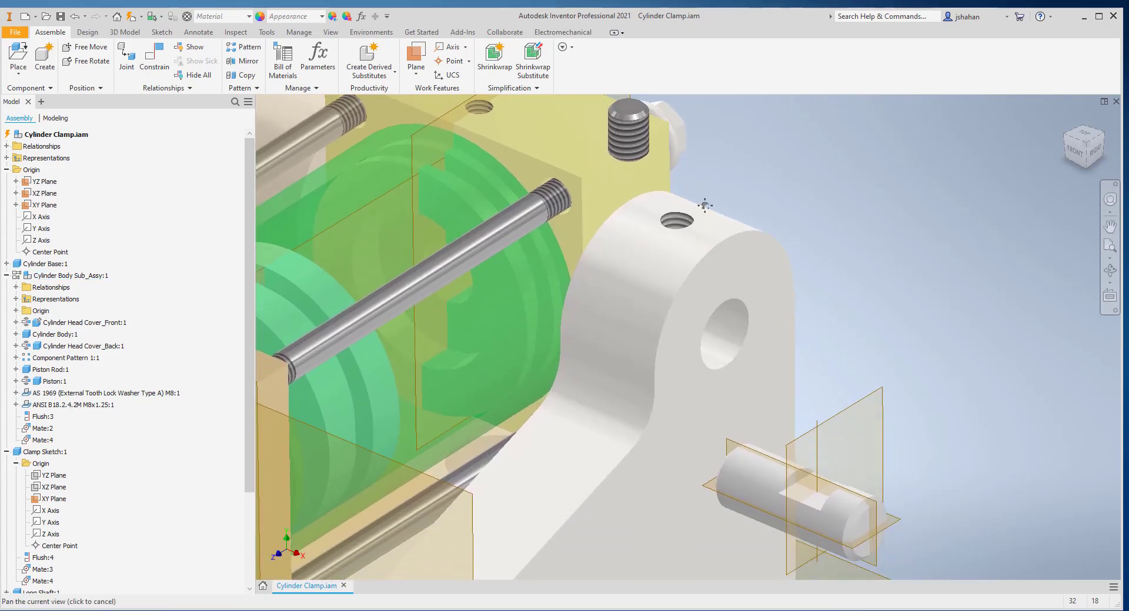
left_click(837, 169)
key("c")
left_click(636, 130)
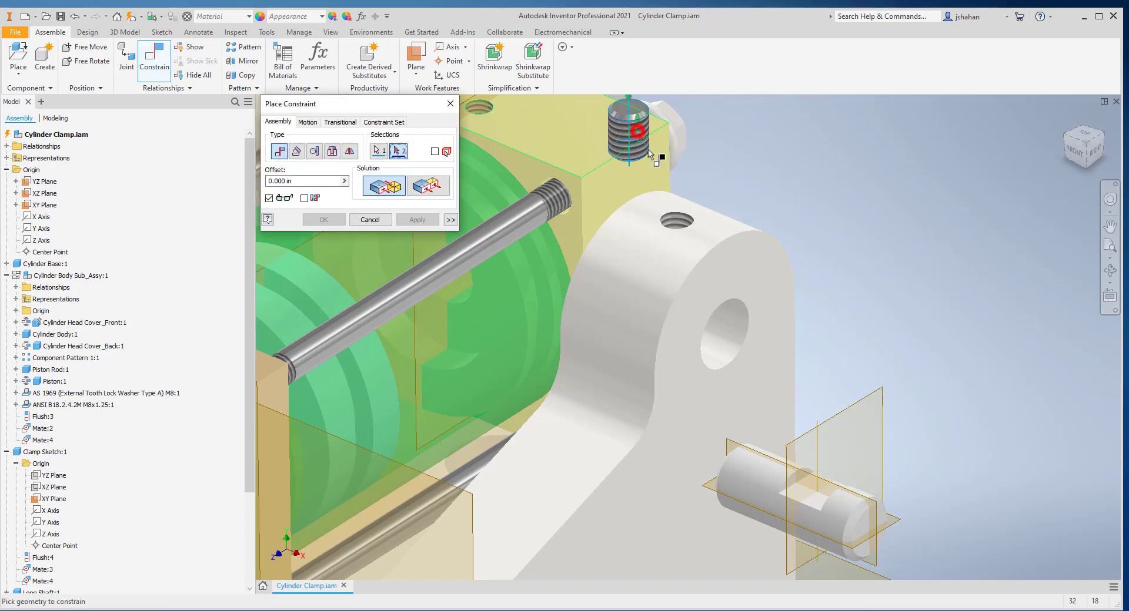
left_click(815, 456)
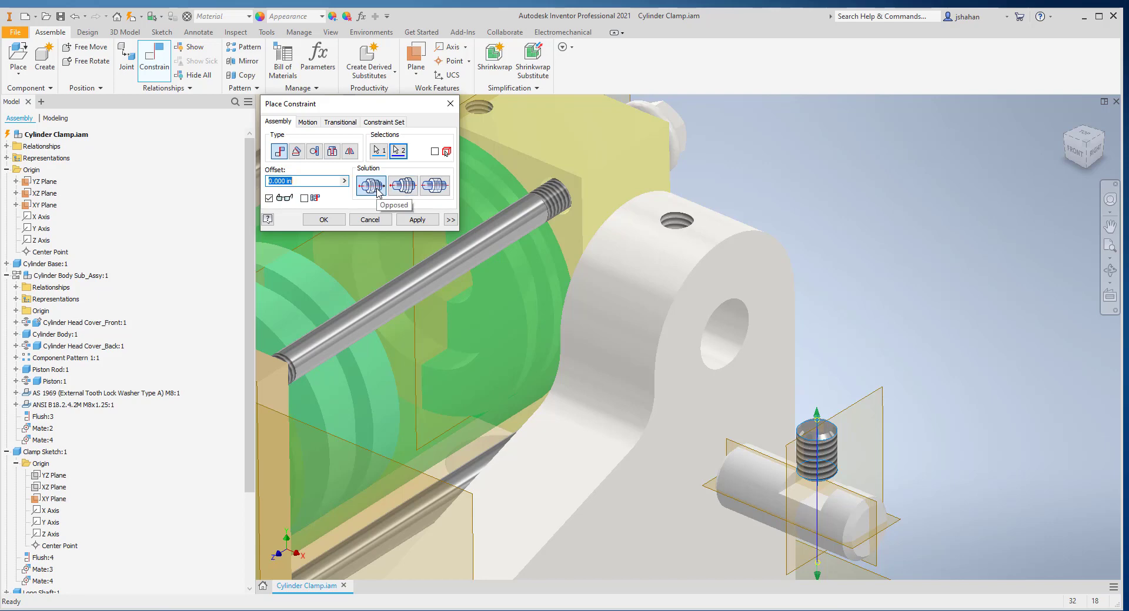
Step: Compare the alignment solutions for the axis mate, then apply the Opposed one with a 0.000 in offset
left_click(374, 185)
left_click(411, 185)
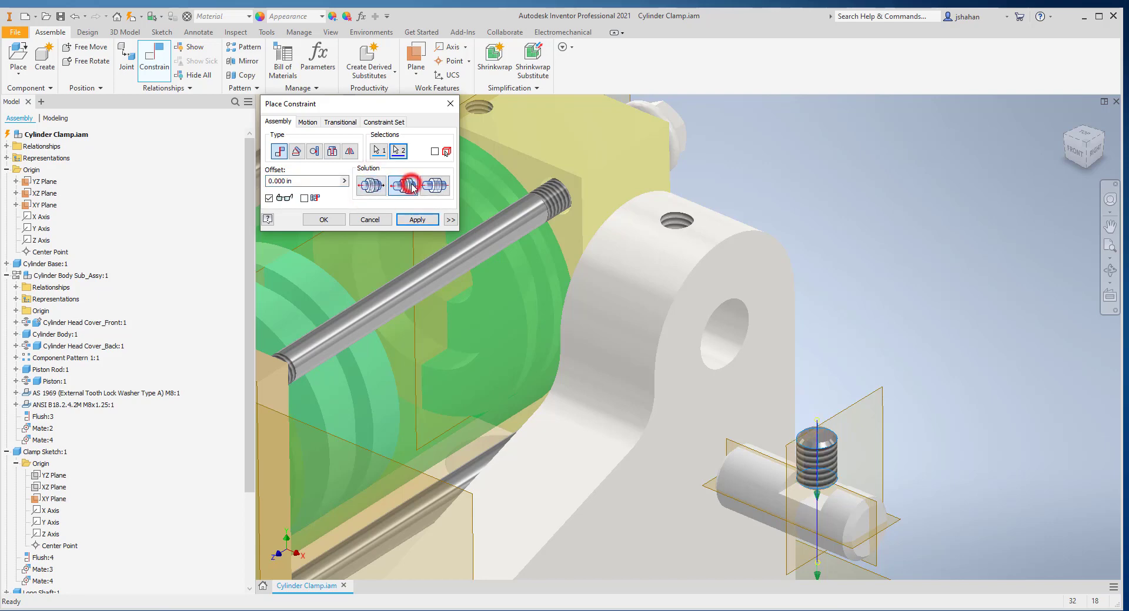
left_click(414, 187)
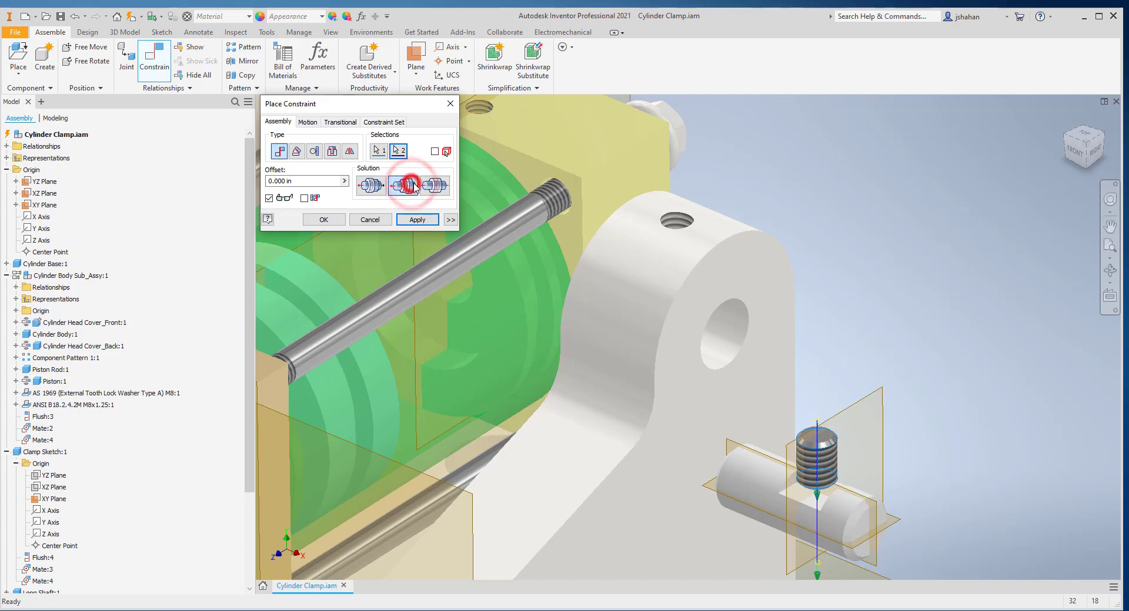
left_click(434, 186)
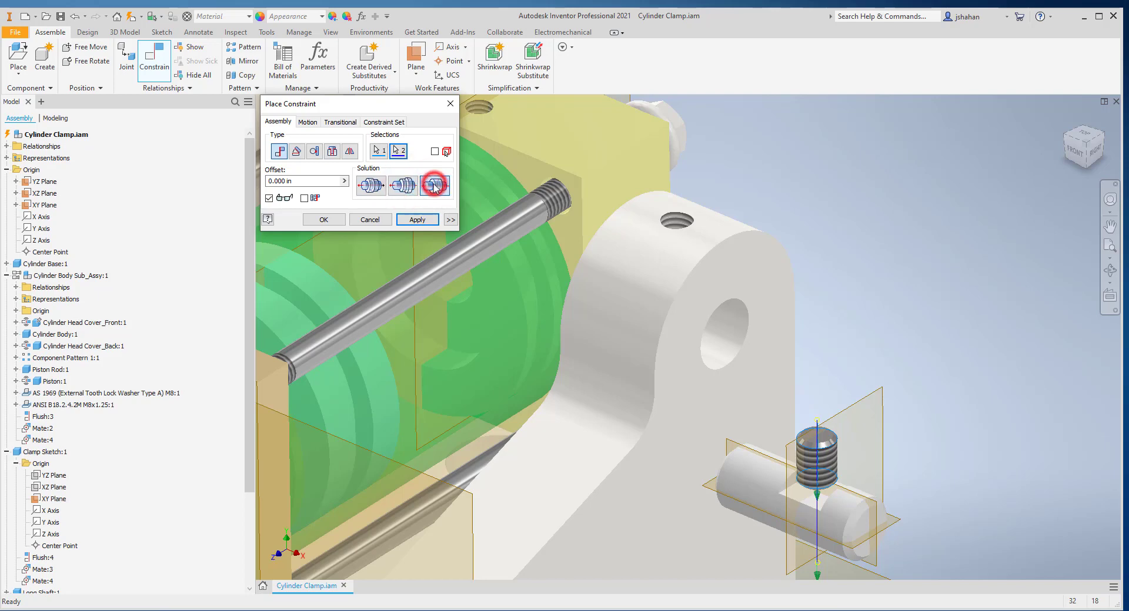
left_click(372, 186)
scroll(888, 343, "down", 5)
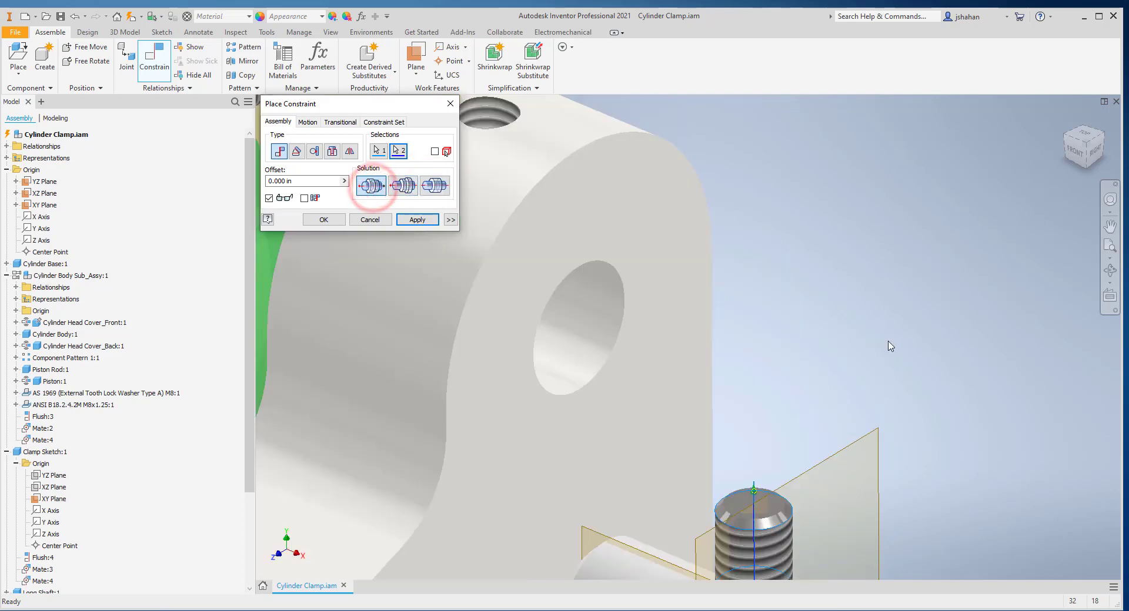
scroll(888, 344, "up", 2)
middle_click_drag(862, 548, 879, 308)
scroll(888, 346, "down", 3)
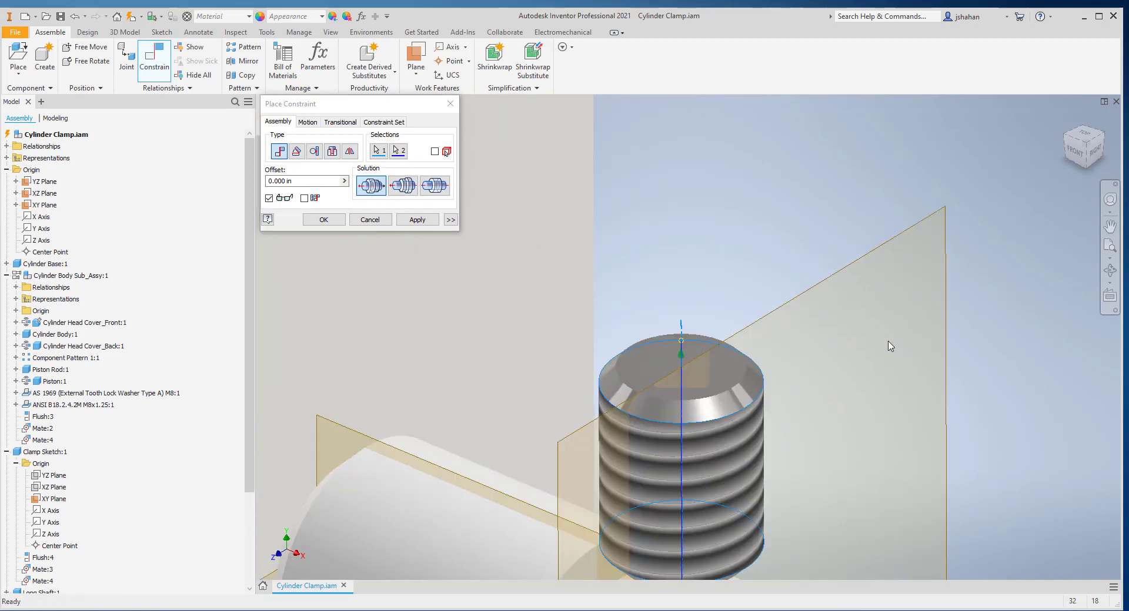
scroll(891, 346, "up", 5)
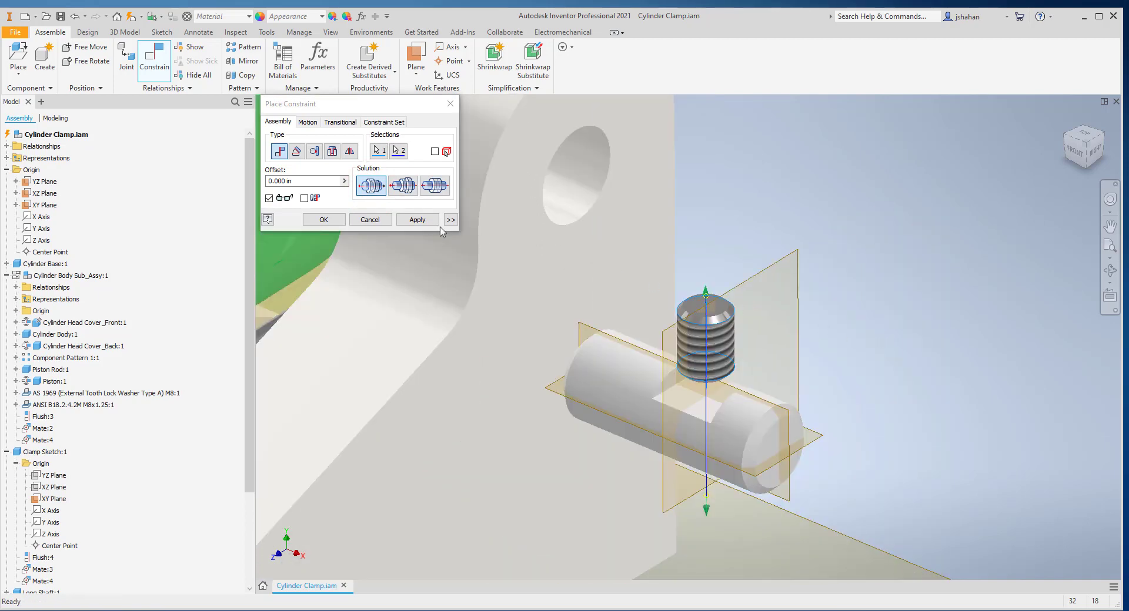
left_click(417, 219)
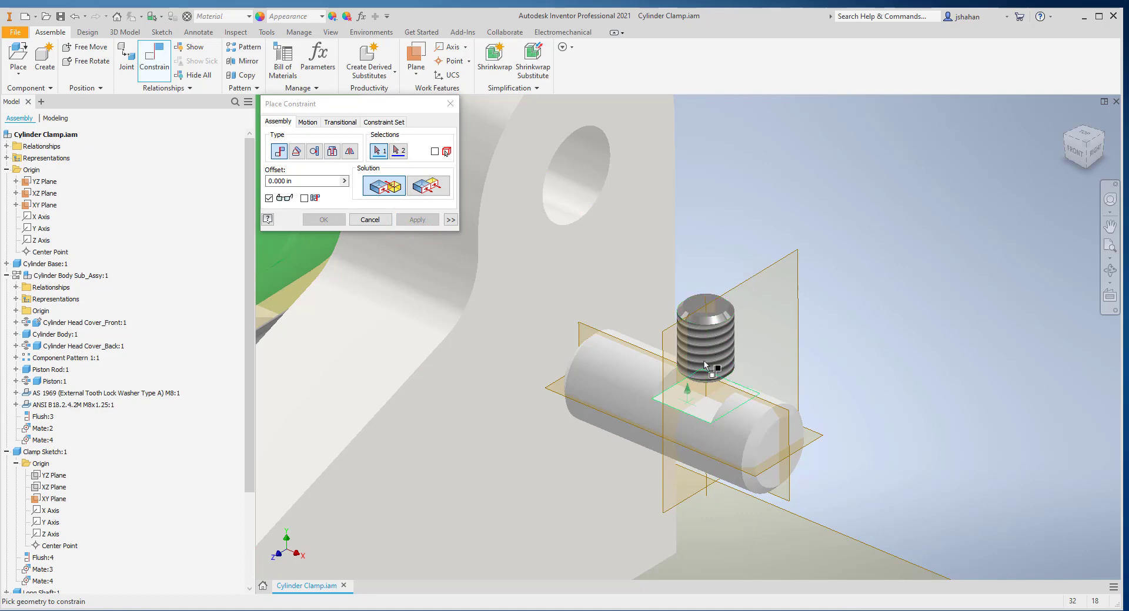
Step: Mate the pin's notched flat to the underside of the set screw with a 0.000 in offset
left_click(691, 404)
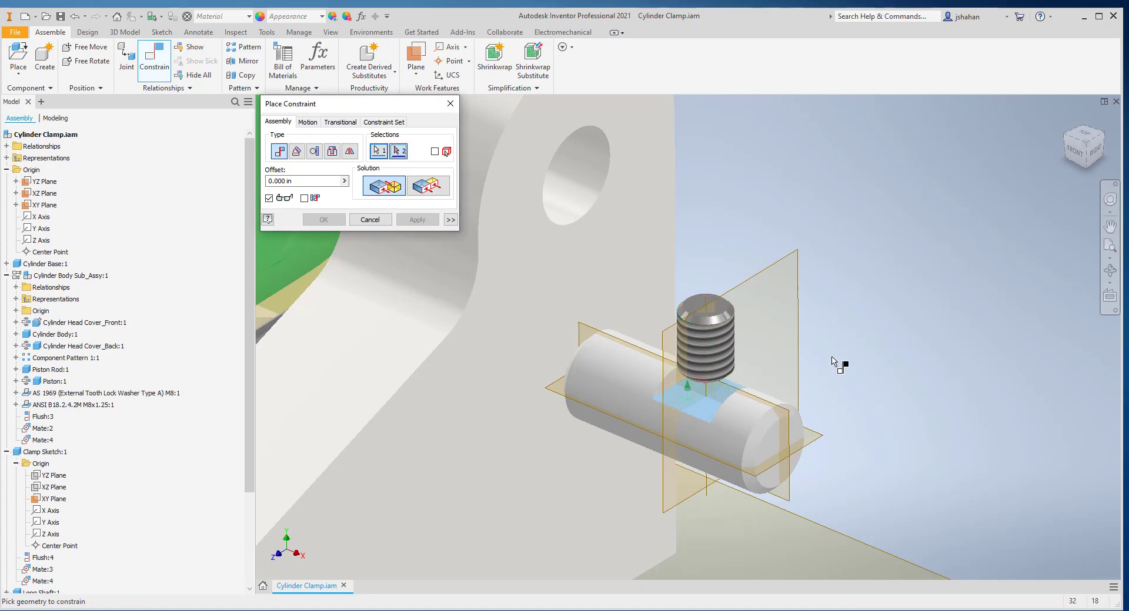
middle_click_drag(832, 388, 835, 329, "shift")
scroll(839, 366, "up", 5)
scroll(779, 419, "down", 6)
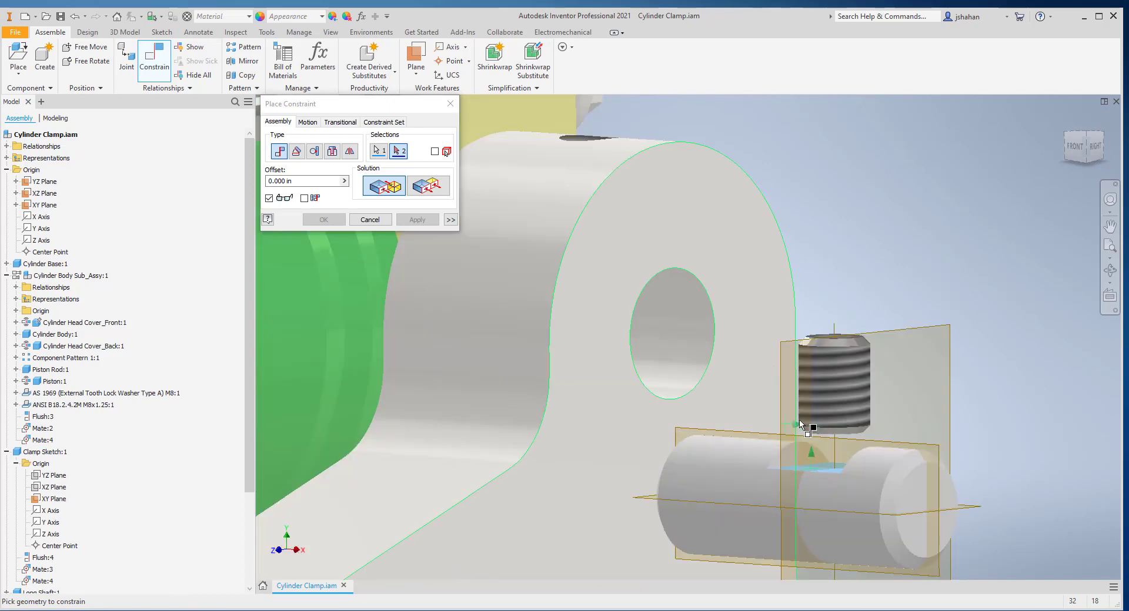
scroll(799, 424, "down", 3)
middle_click_drag(799, 424, 799, 424, "shift")
scroll(799, 425, "up", 4)
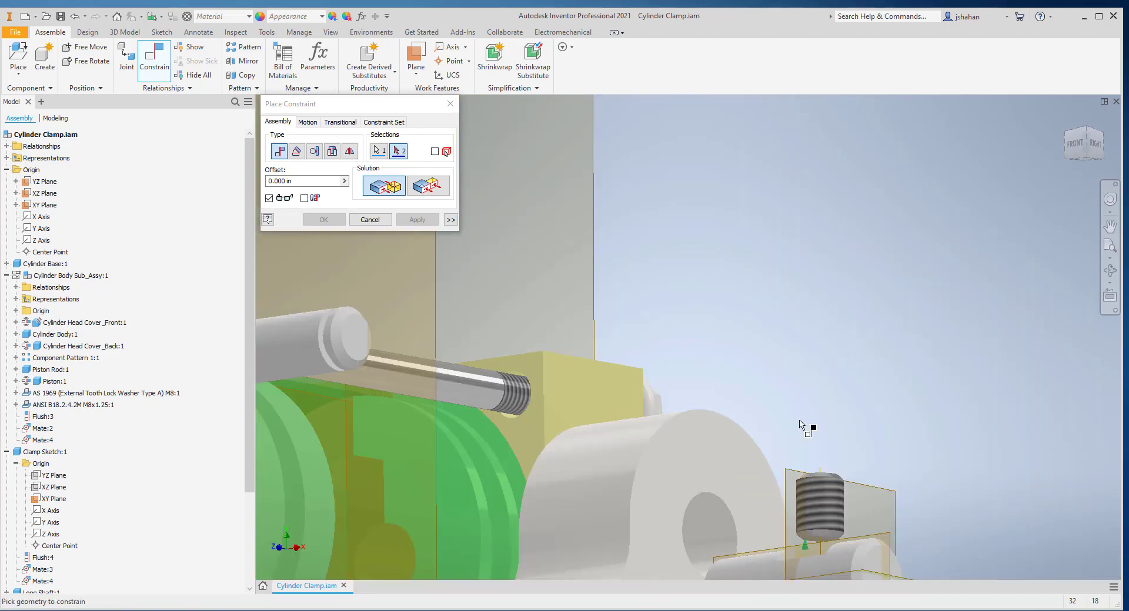
scroll(827, 526, "down", 4)
left_click(827, 557)
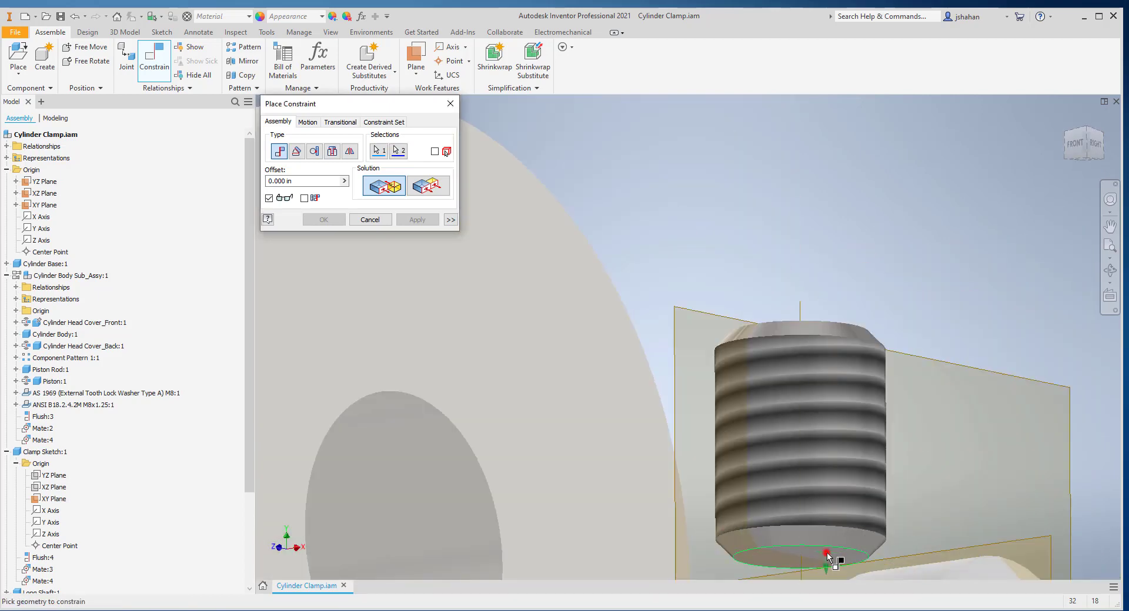
scroll(825, 553, "up", 5)
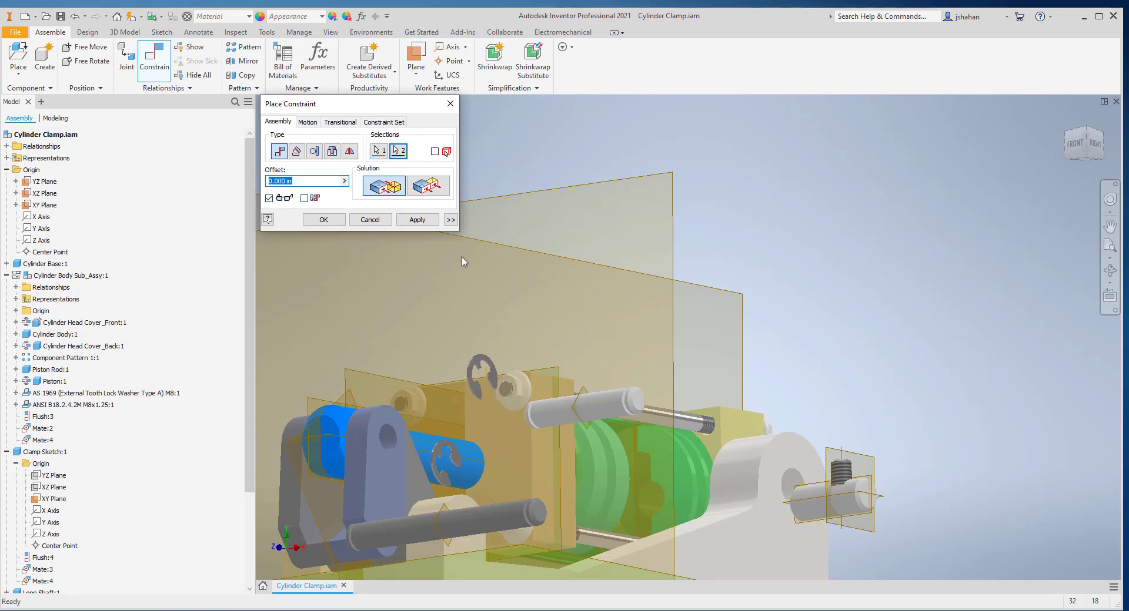
left_click(417, 220)
Step: Mate the second set screw's axis to the other short pin's vertical work axis, Opposed at 0.000 in offset, and finish placing constraints
scroll(488, 282, "up", 4)
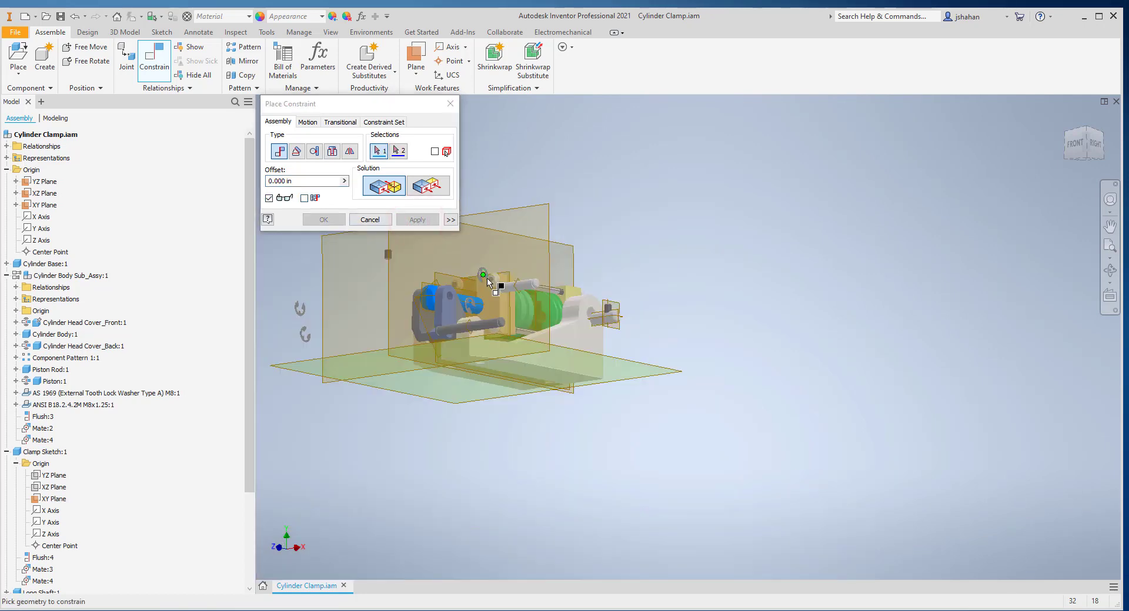
mouse_move(487, 282)
middle_mouse_down("shift")
mouse_move(511, 264)
mouse_move(487, 283)
middle_mouse_up("shift")
scroll(488, 283, "up", 2)
scroll(488, 283, "down", 6)
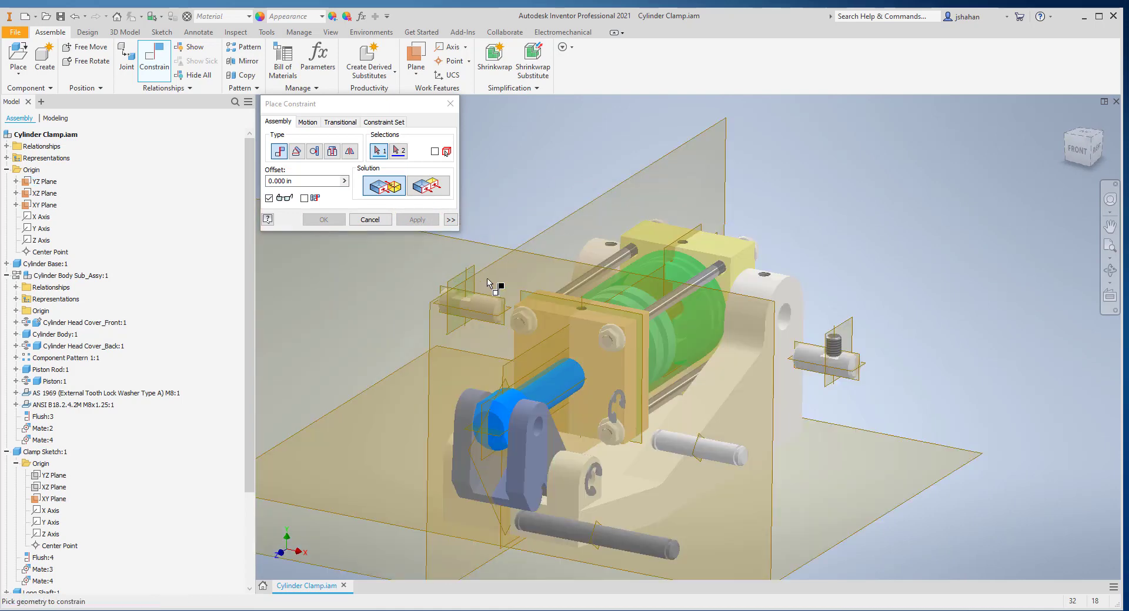
scroll(487, 283, "down", 3)
middle_click_drag(435, 238, 509, 309)
middle_click_drag(361, 296, 499, 411)
scroll(499, 411, "down", 6)
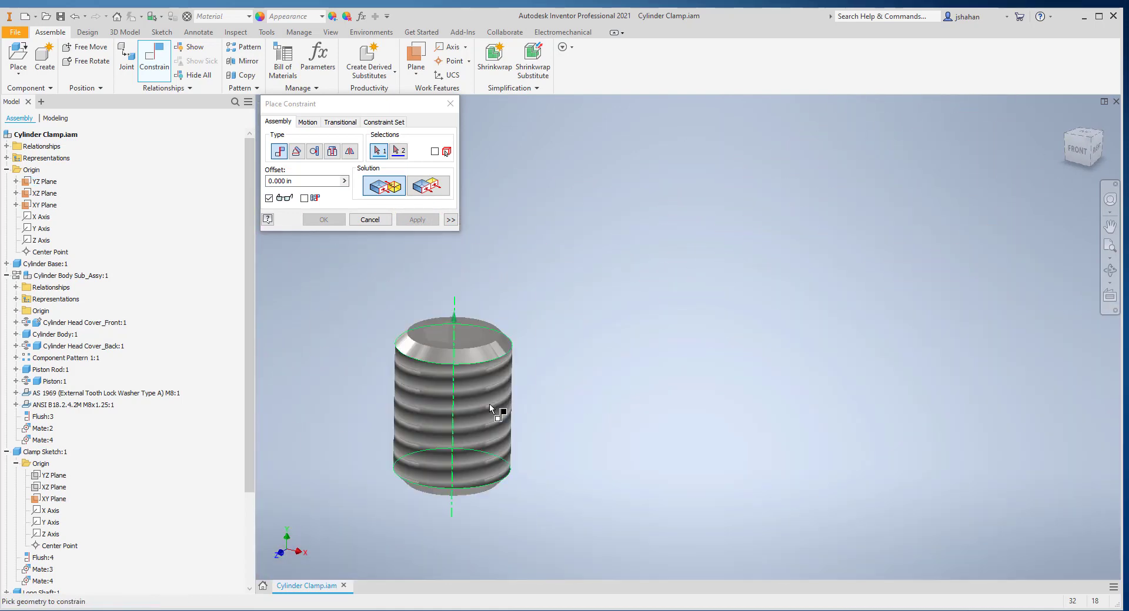
scroll(494, 409, "down", 2)
scroll(576, 350, "up", 6)
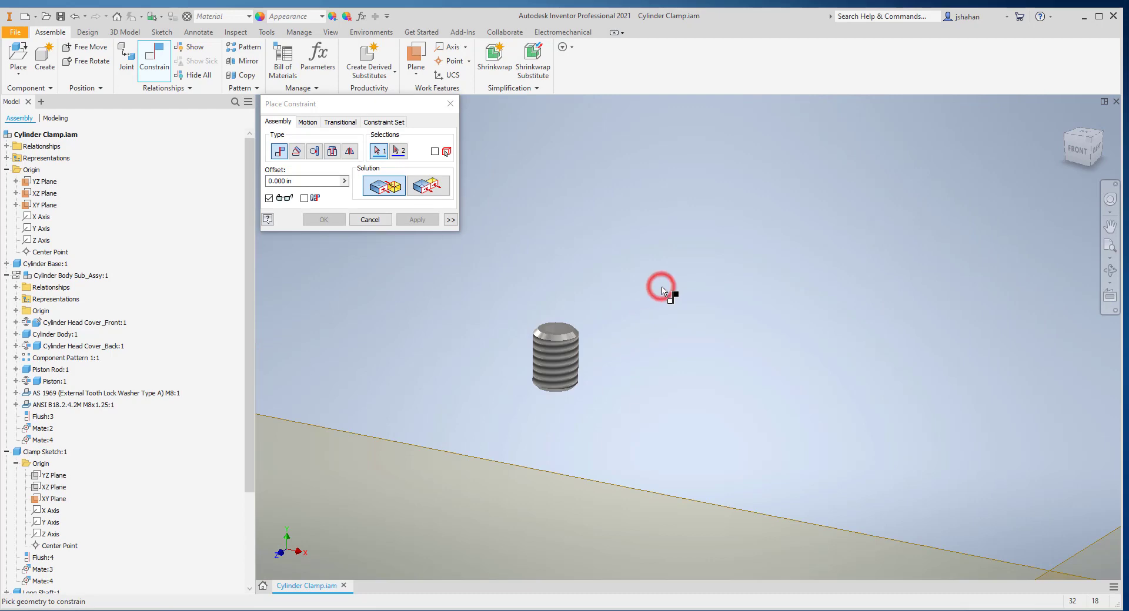
left_click(560, 365)
scroll(559, 366, "up", 3)
scroll(558, 363, "down", 6)
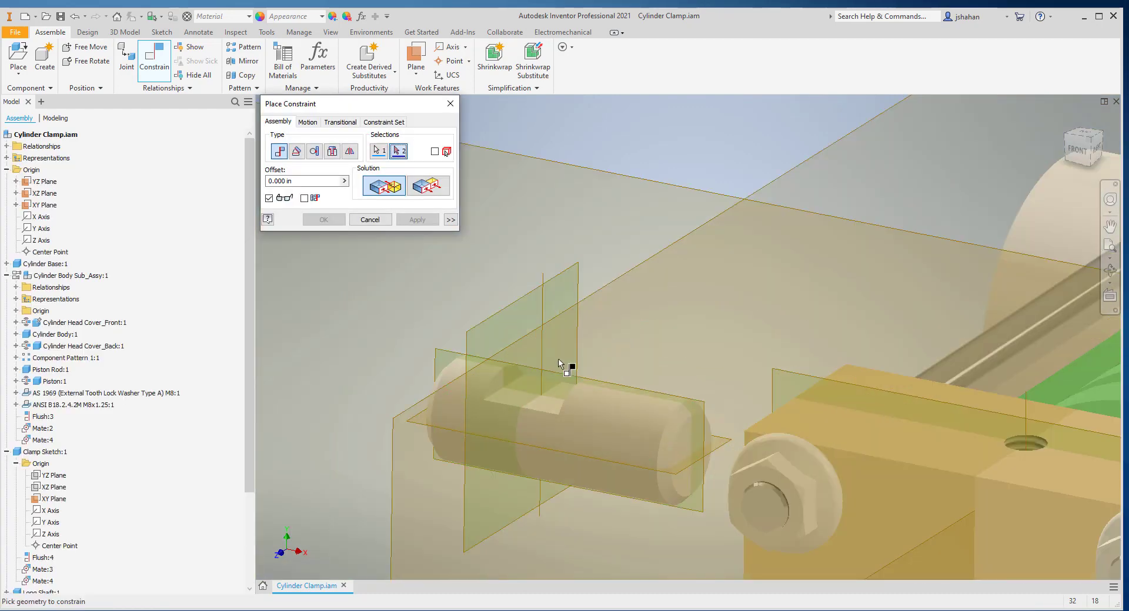
left_click(544, 339)
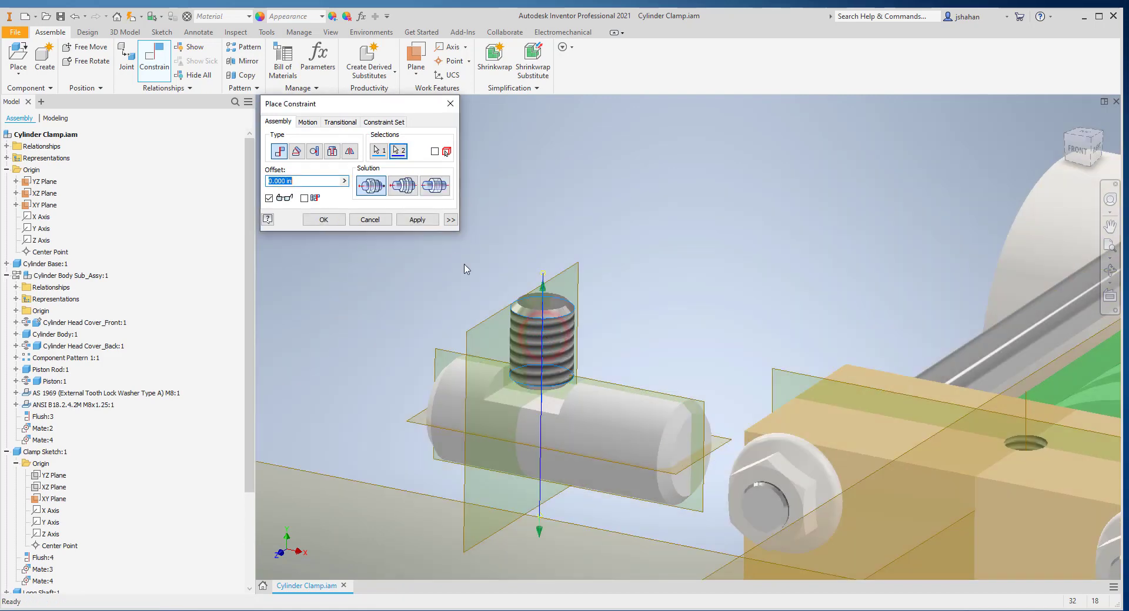
left_click(415, 221)
key("Escape")
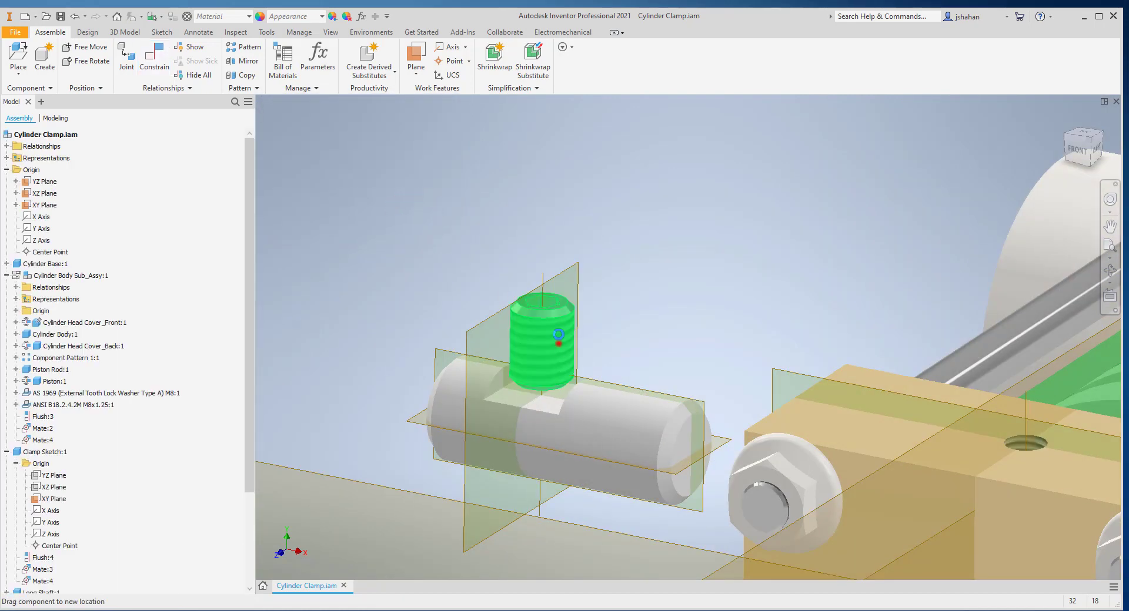
Step: Raise the second set screw clear of its pin, mate its underside to the pin's flat at 0.000 in offset, and end the command
left_click_drag(558, 343, 557, 272)
left_click(676, 253)
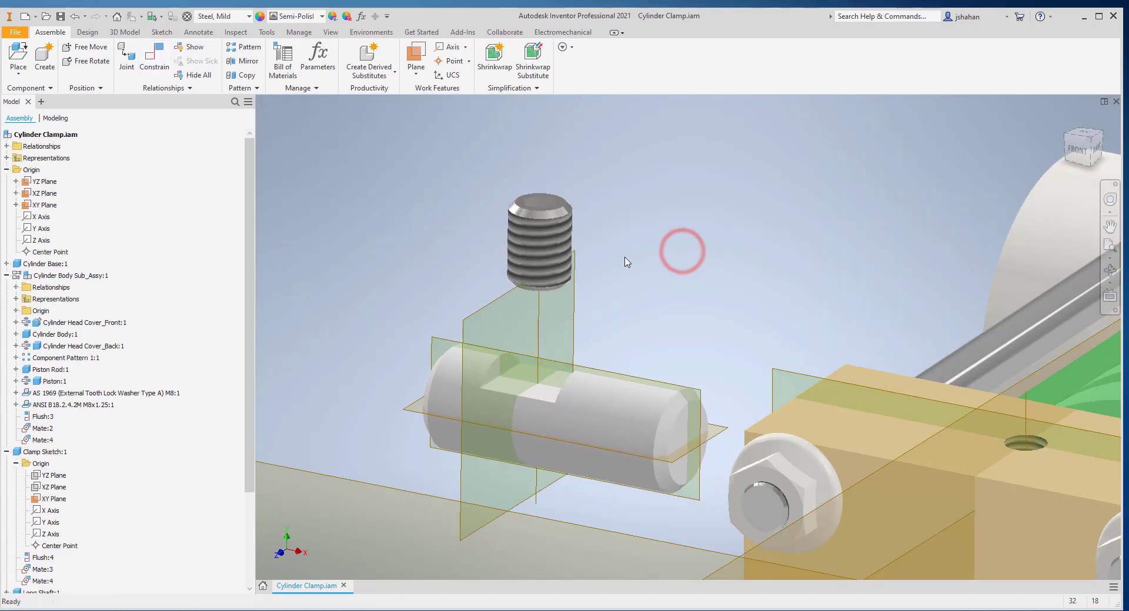
key("c")
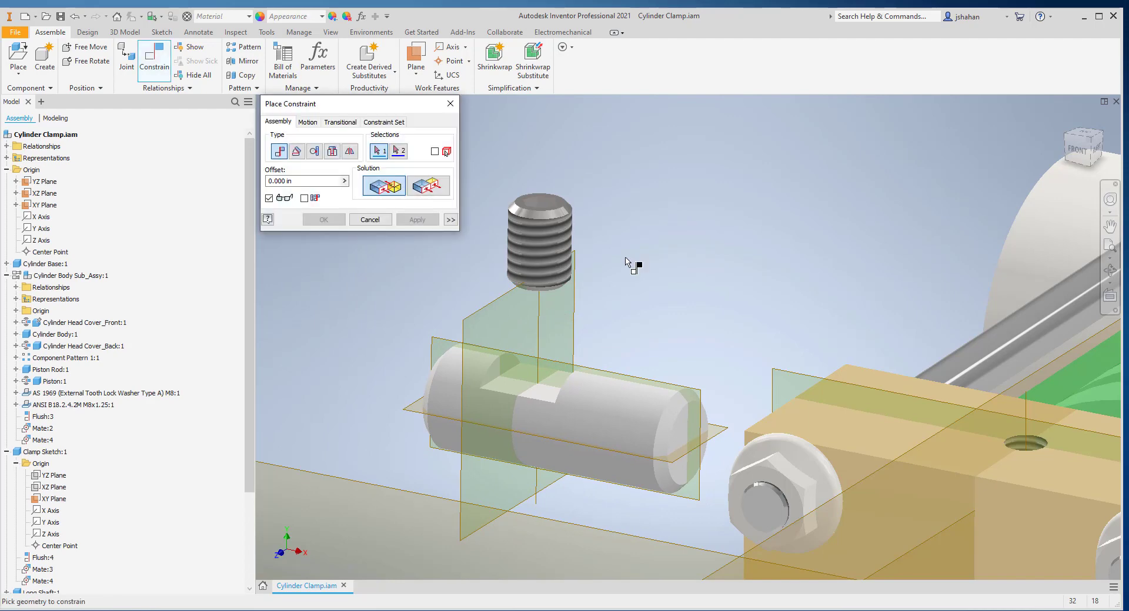
middle_click_drag(625, 258, 589, 277, "shift")
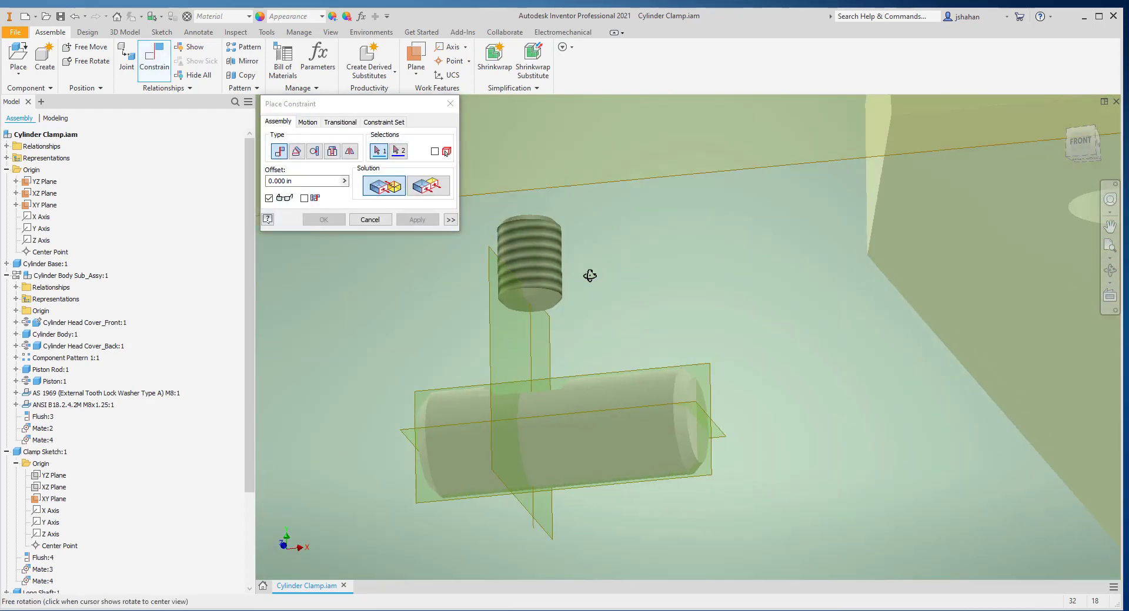
scroll(545, 302, "up", 3)
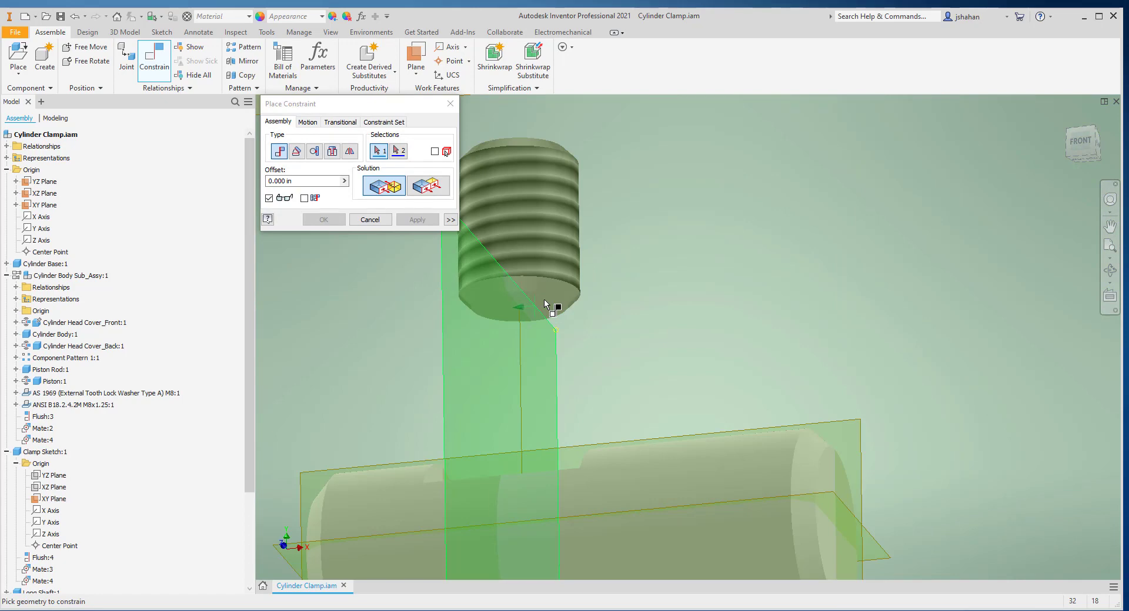
left_click(545, 302)
middle_click_drag(545, 302, 546, 325, "shift")
left_click(557, 439)
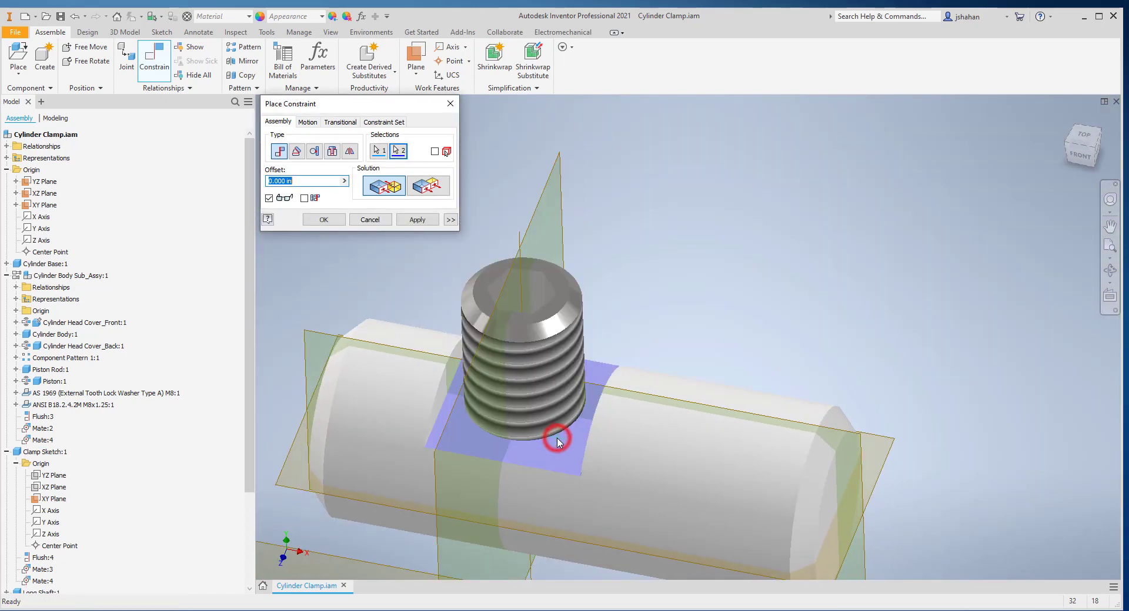
left_click(423, 223)
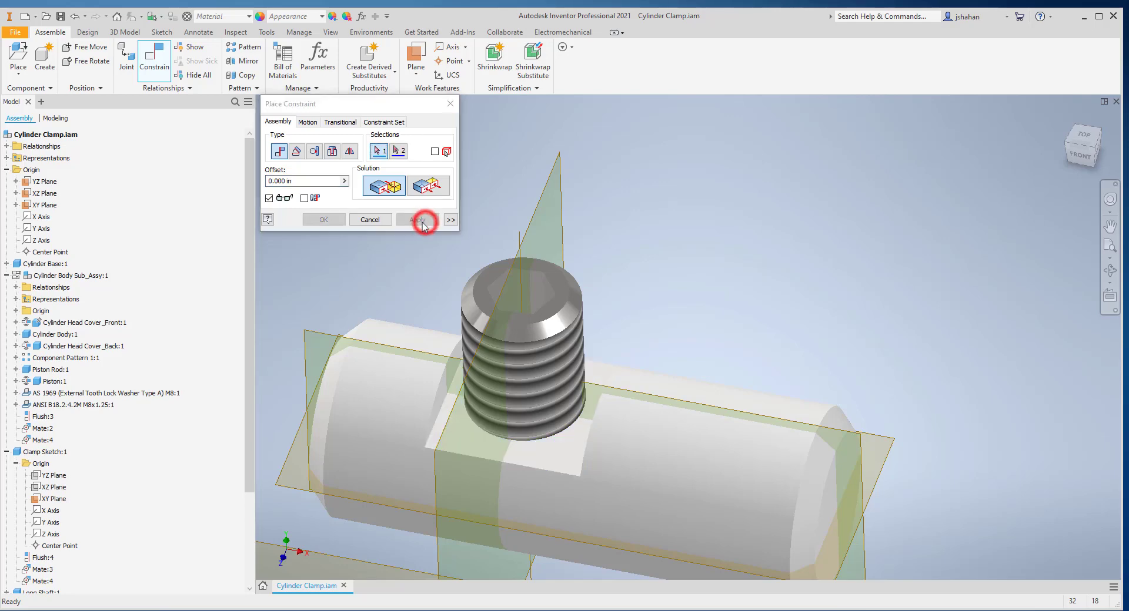
left_click(370, 221)
scroll(369, 224, "down", 5)
scroll(369, 224, "down", 3)
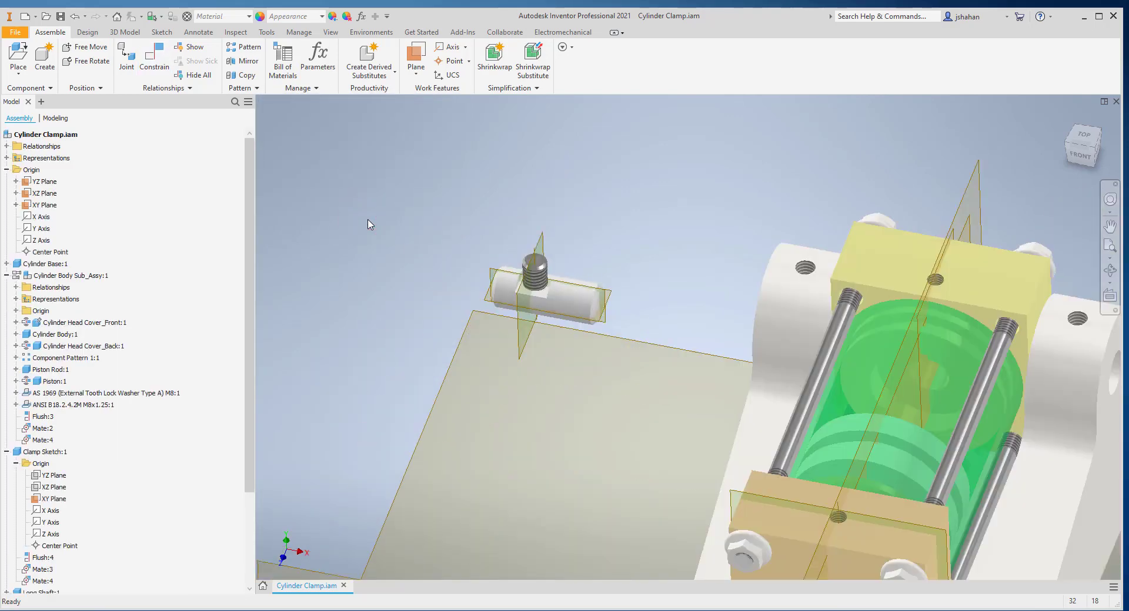
Step: Mate one short pin's axis to the side hole in the base's nearest rear upright at 0.000 in offset, and end the command
scroll(368, 223, "down", 3)
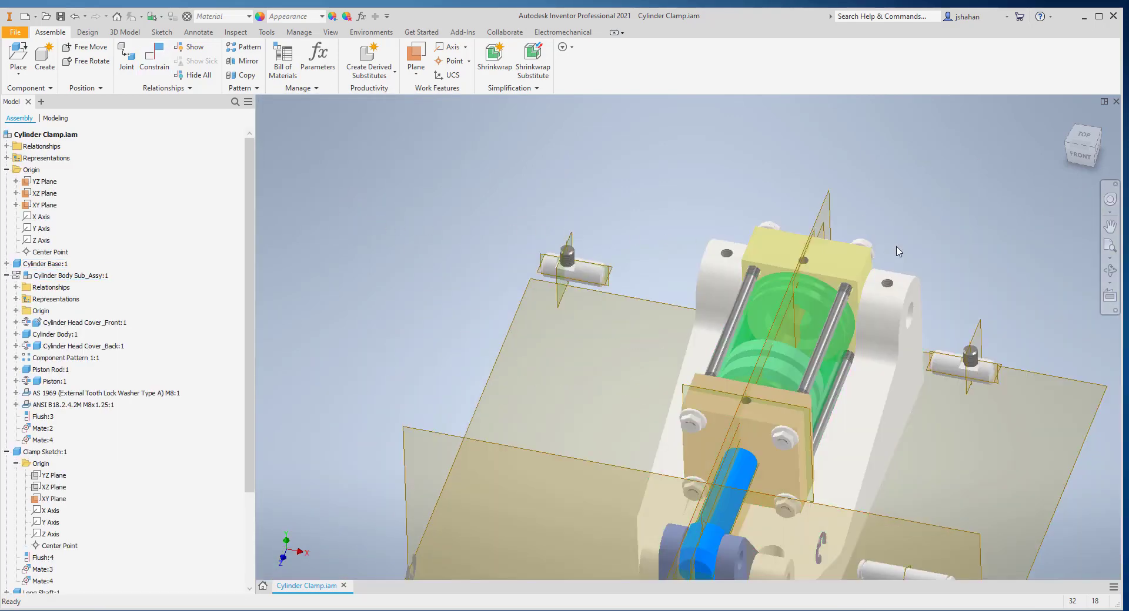
middle_click_drag(897, 247, 869, 234, "shift")
scroll(869, 234, "up", 3)
scroll(870, 234, "up", 3)
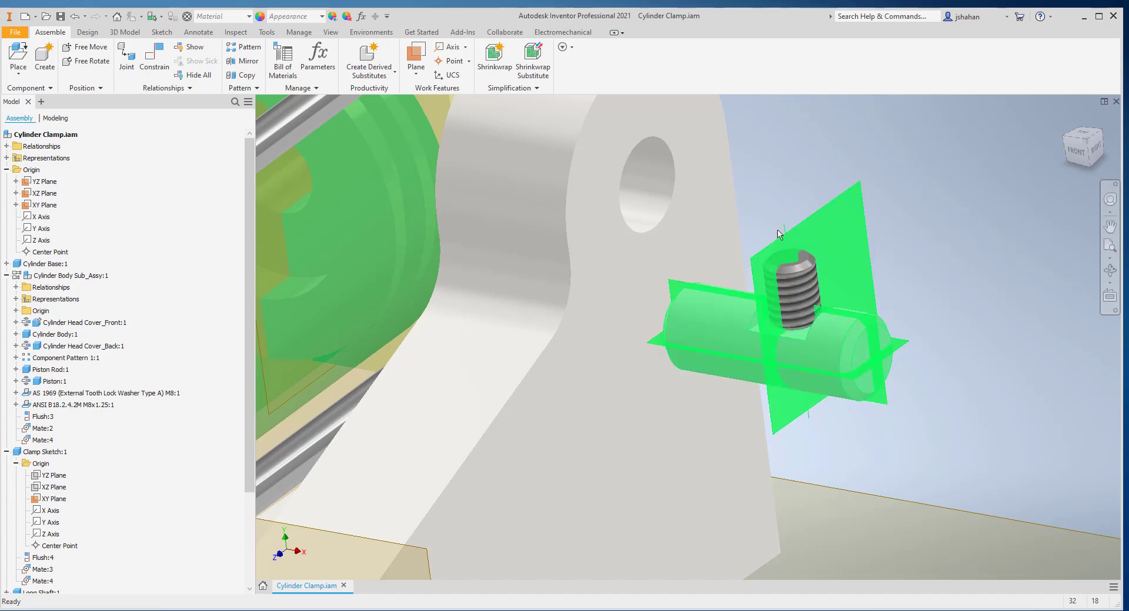
scroll(772, 233, "down", 5)
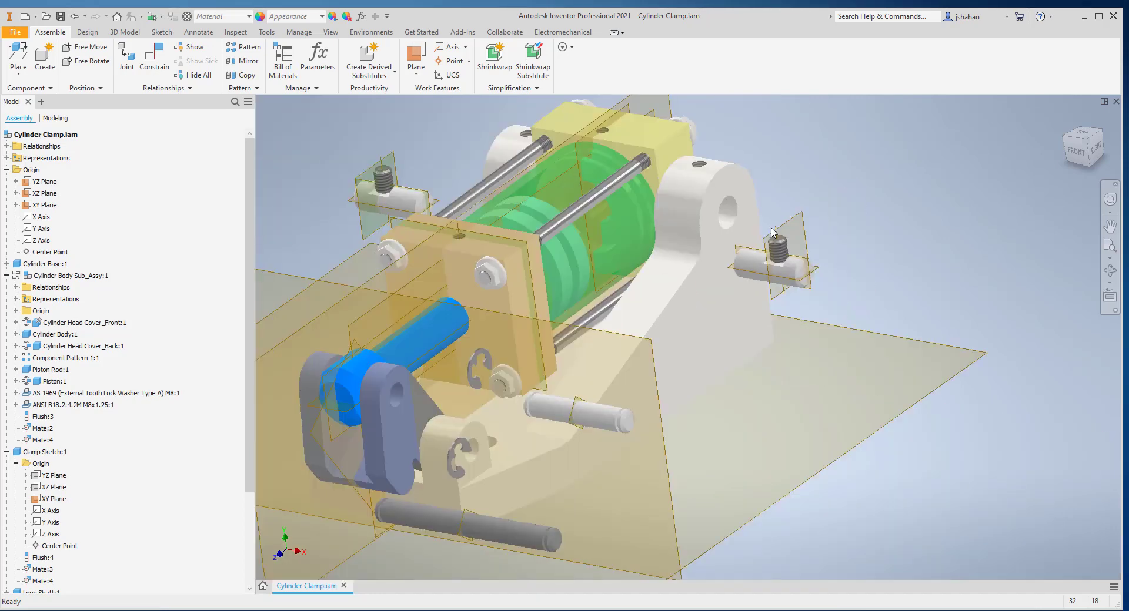
scroll(773, 232, "up", 4)
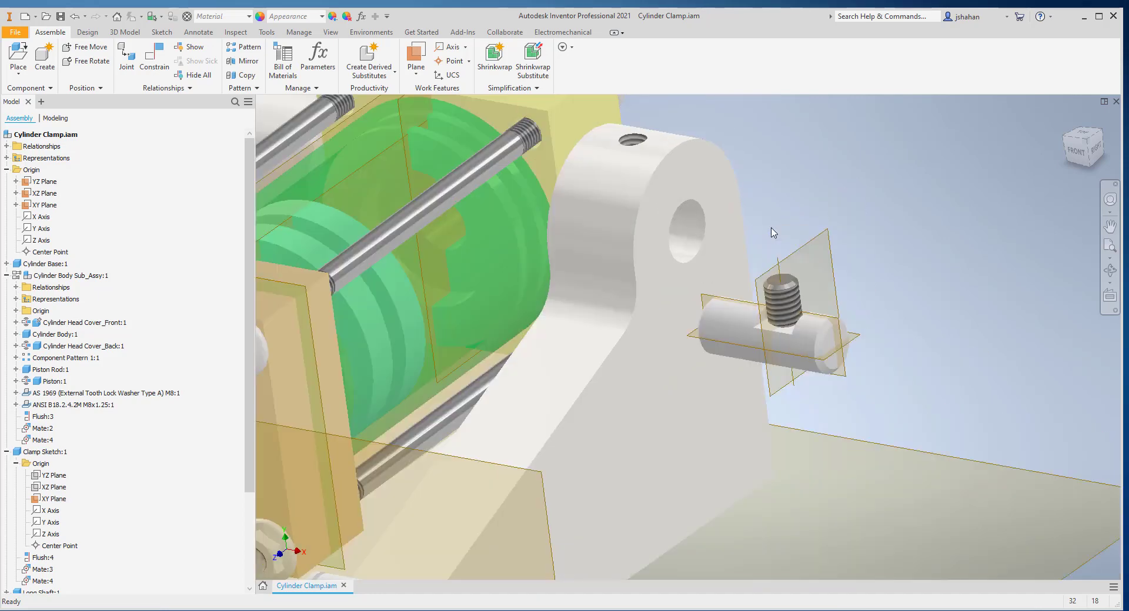
left_click(772, 180)
key("c")
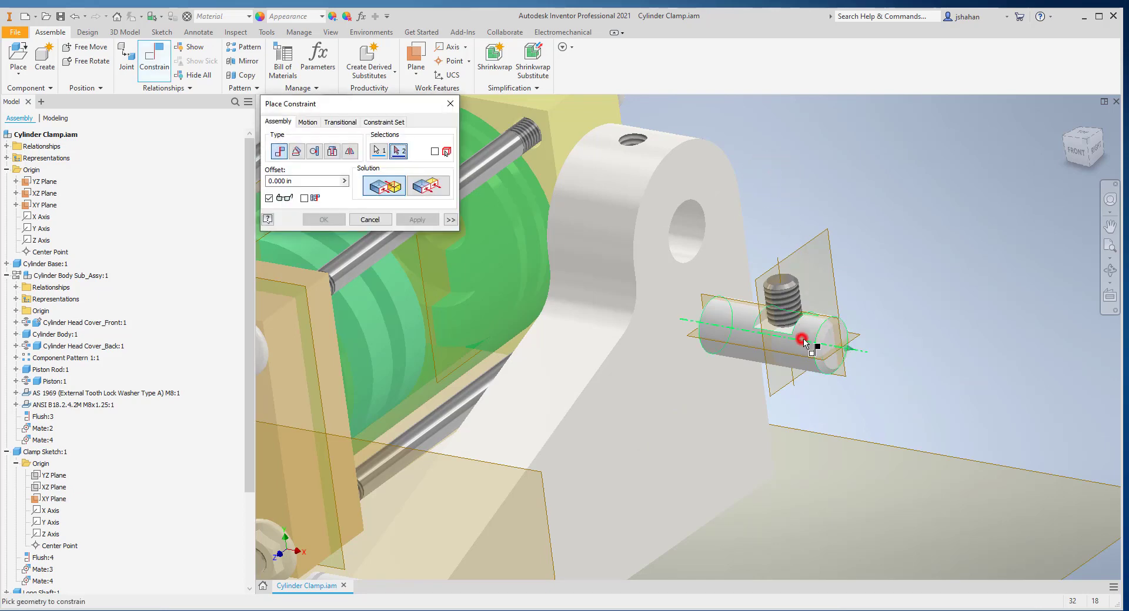
left_click(692, 226)
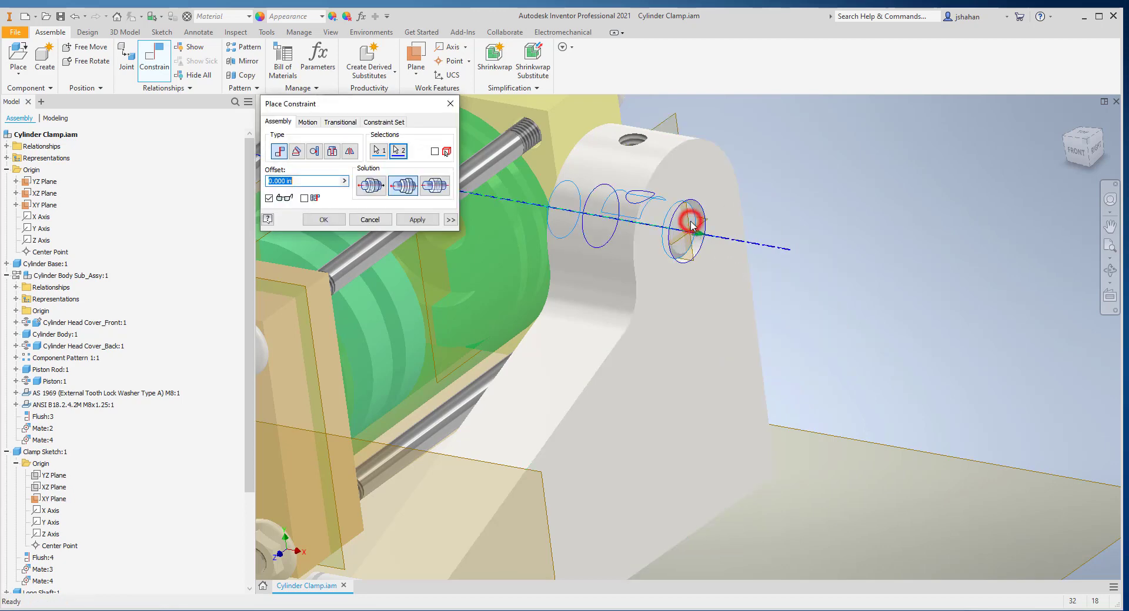
left_click(413, 221)
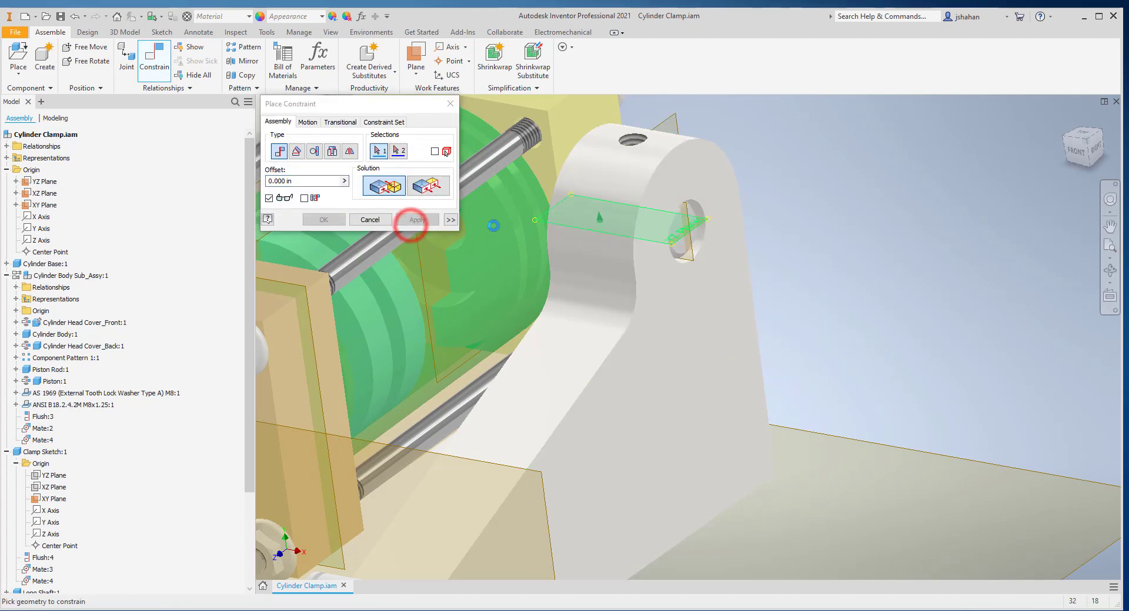
key("Escape")
Step: Pull that pin out of the upright, mate its set screw's axis to the threaded hole atop the upright at 0.000 in offset, and finish constraining
left_click_drag(692, 229, 775, 251)
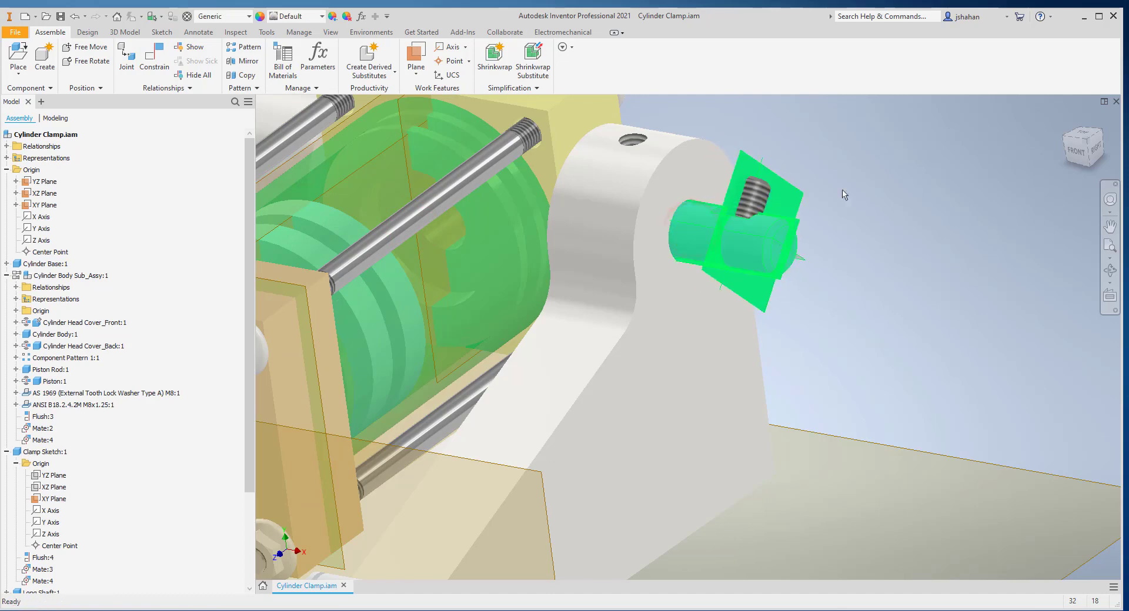
left_click(856, 171)
key("c")
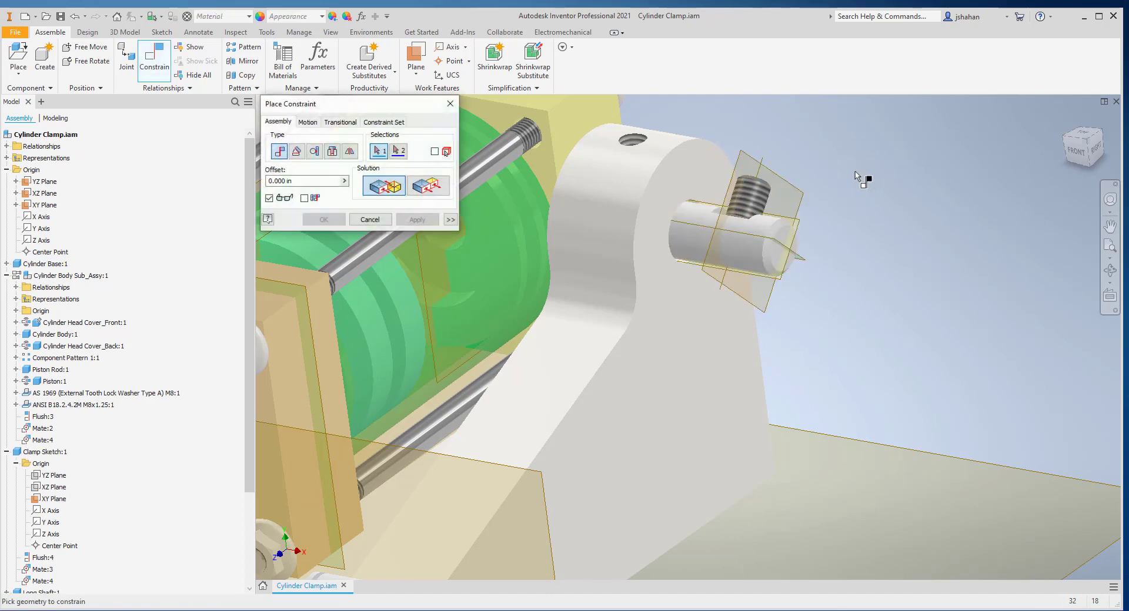
left_click(754, 199)
scroll(631, 141, "up", 5)
left_click(632, 139)
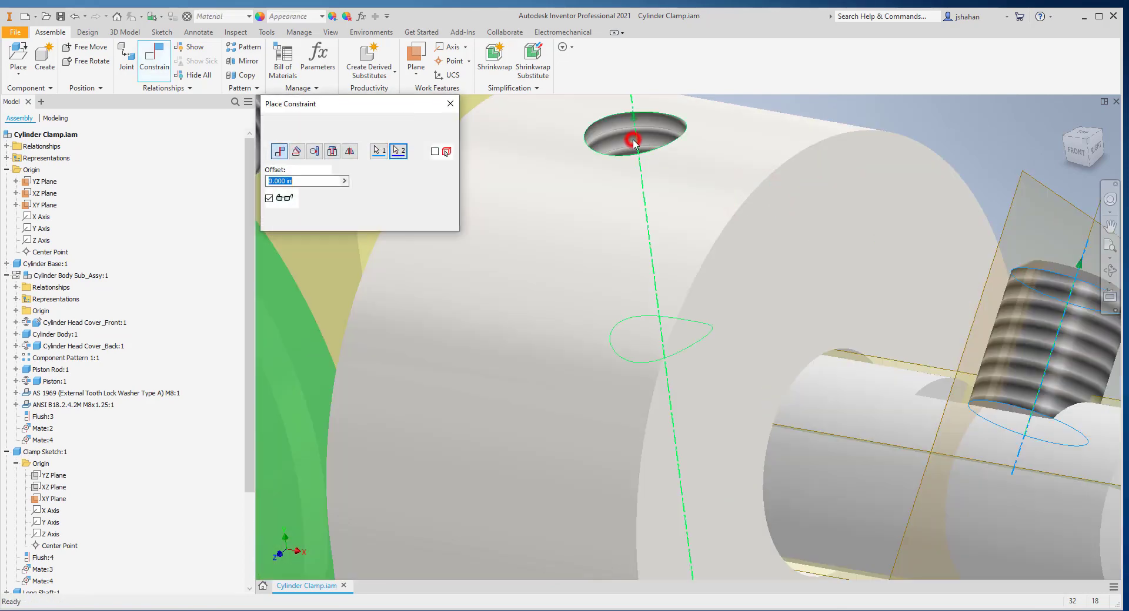
left_click(428, 221)
left_click(366, 221)
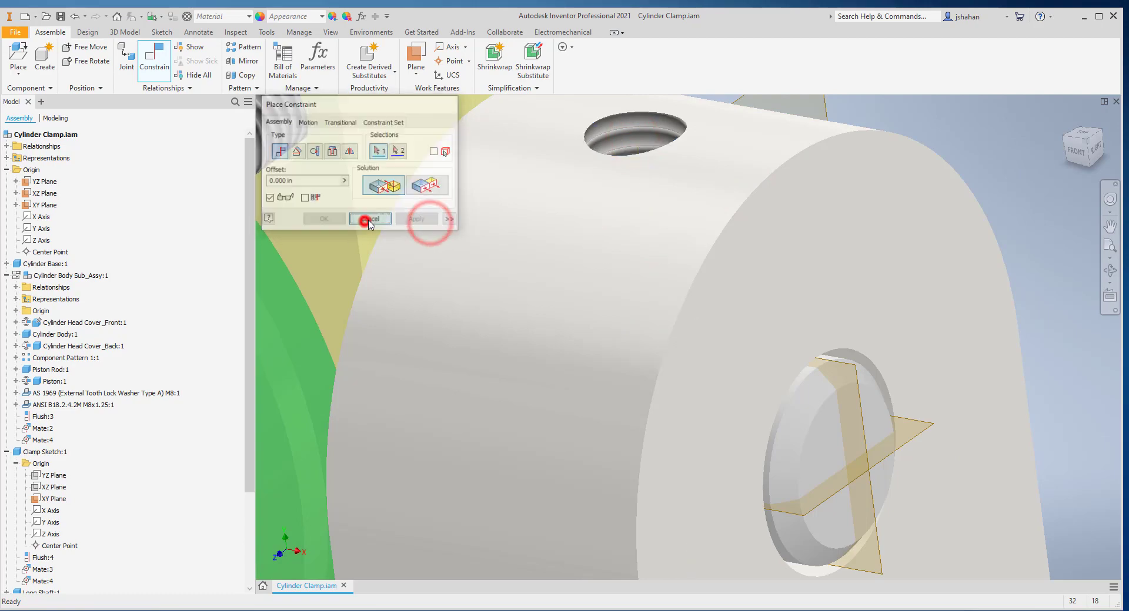
Step: Mate the other short pin's axis to the side hole in the base's opposite rear upright with a 0.000 in offset
scroll(370, 225, "down", 3)
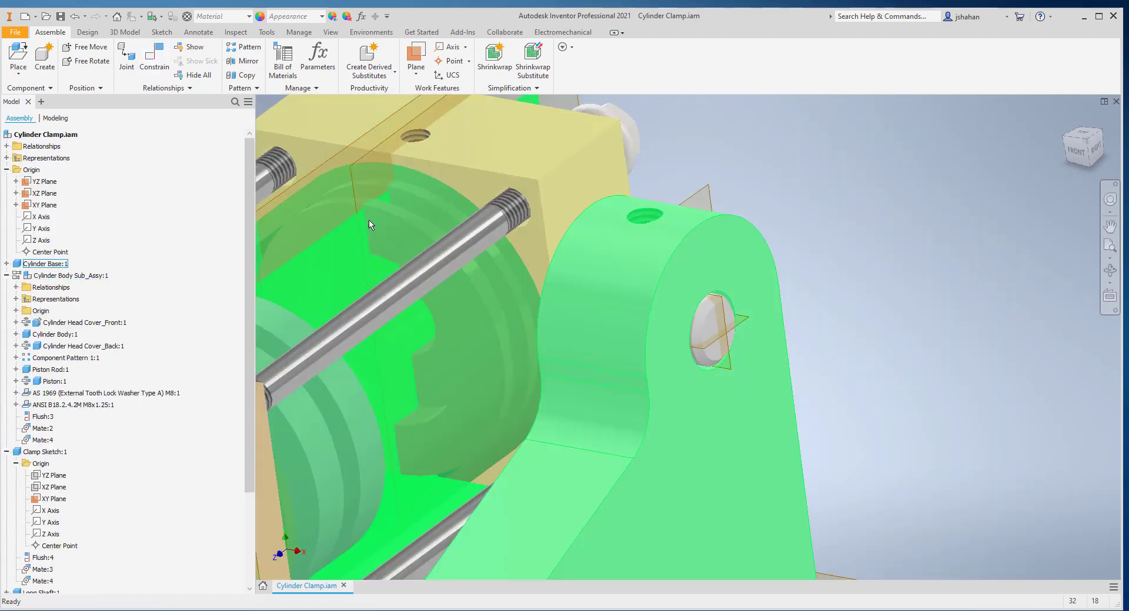
scroll(369, 221, "down", 2)
middle_click_drag(484, 266, 569, 298, "shift")
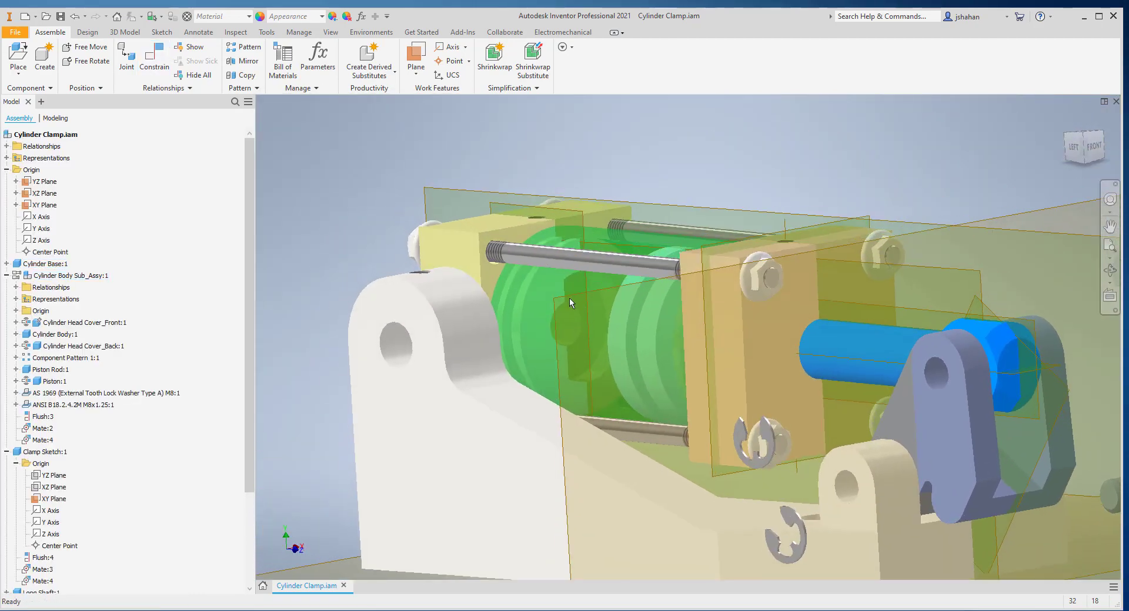
scroll(569, 298, "down", 4)
scroll(429, 304, "up", 2)
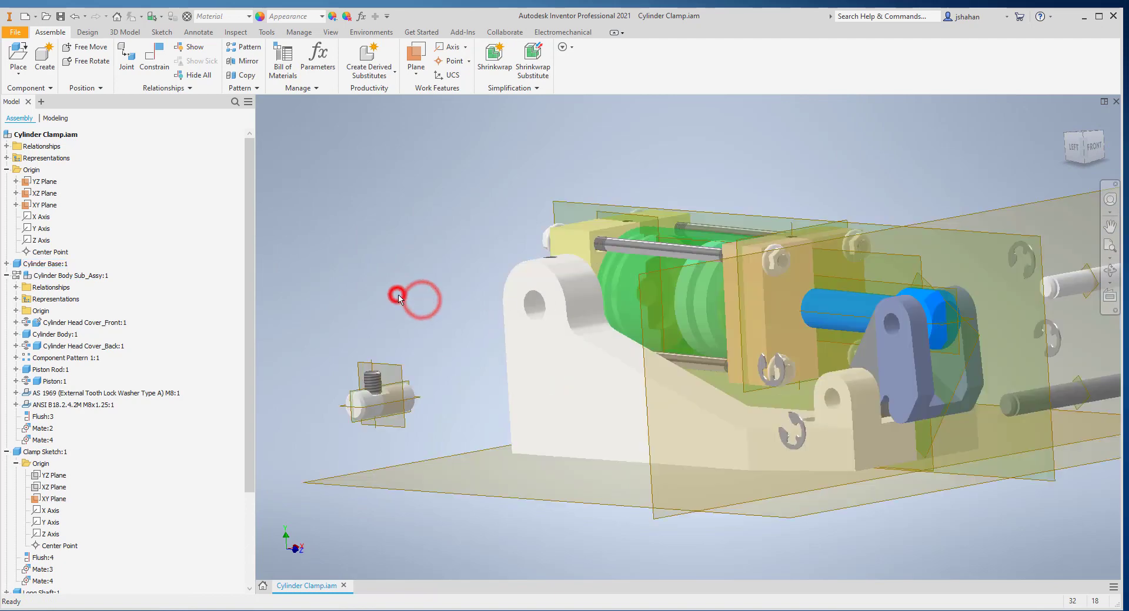
key("c")
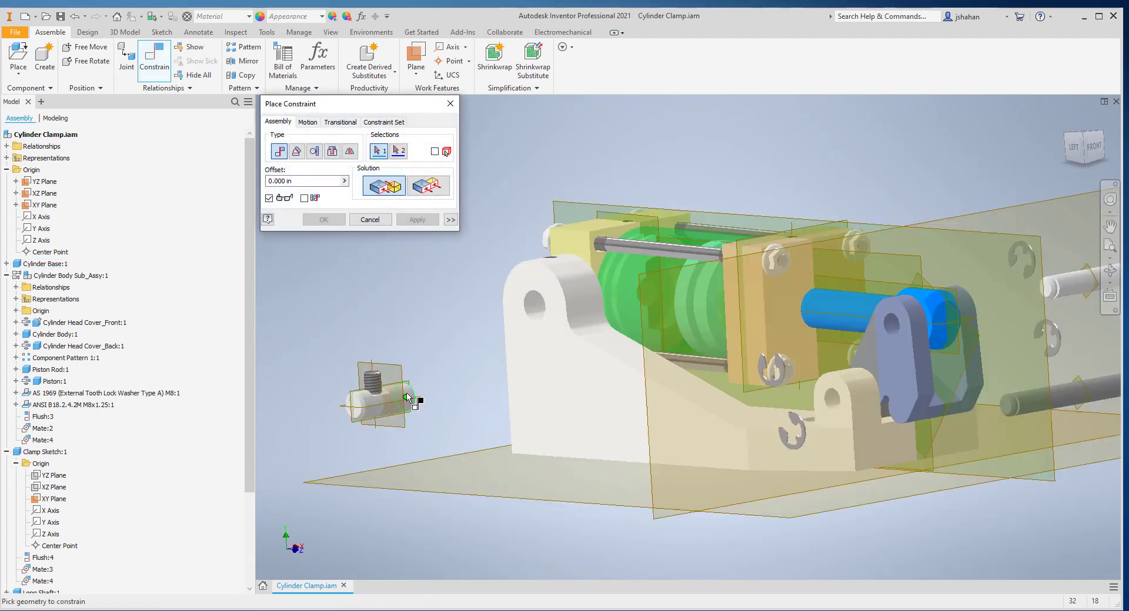
scroll(407, 397, "up", 4)
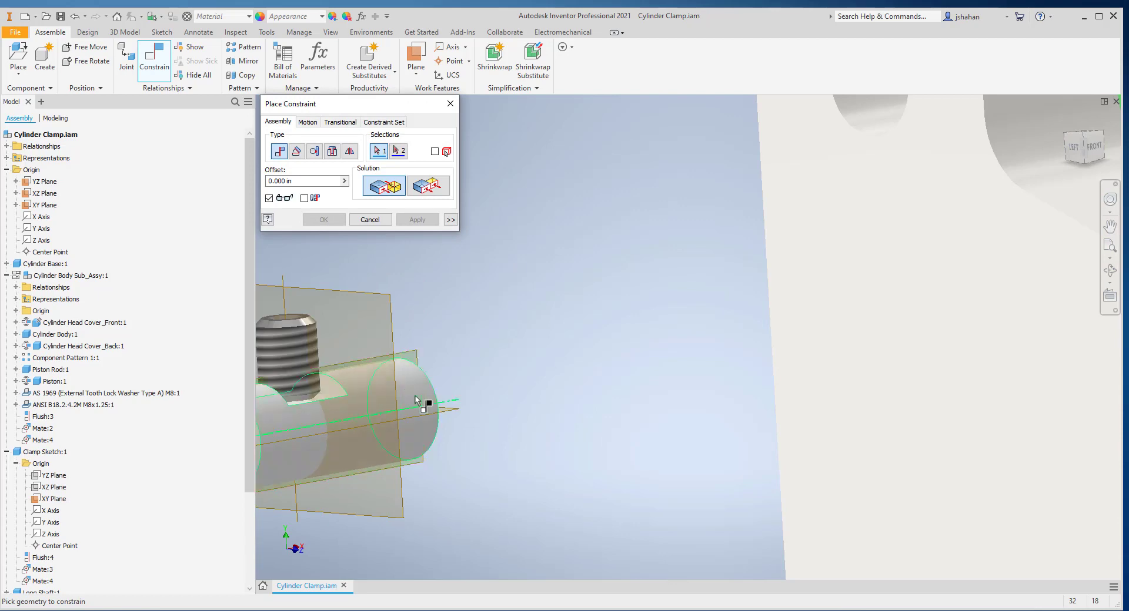
left_click(428, 405)
scroll(423, 398, "down", 5)
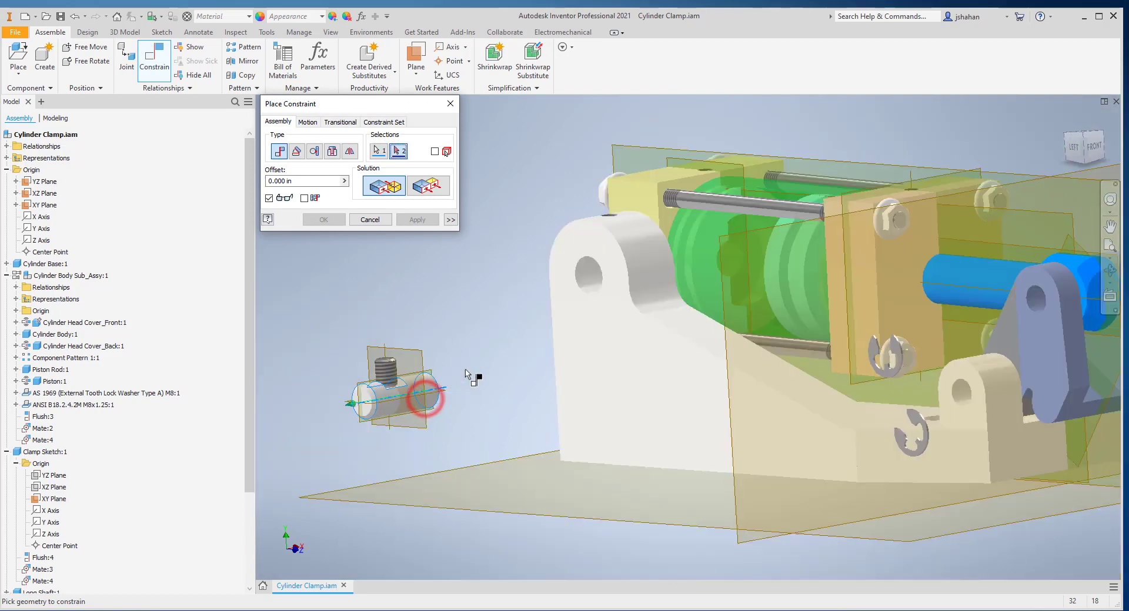
left_click(591, 275)
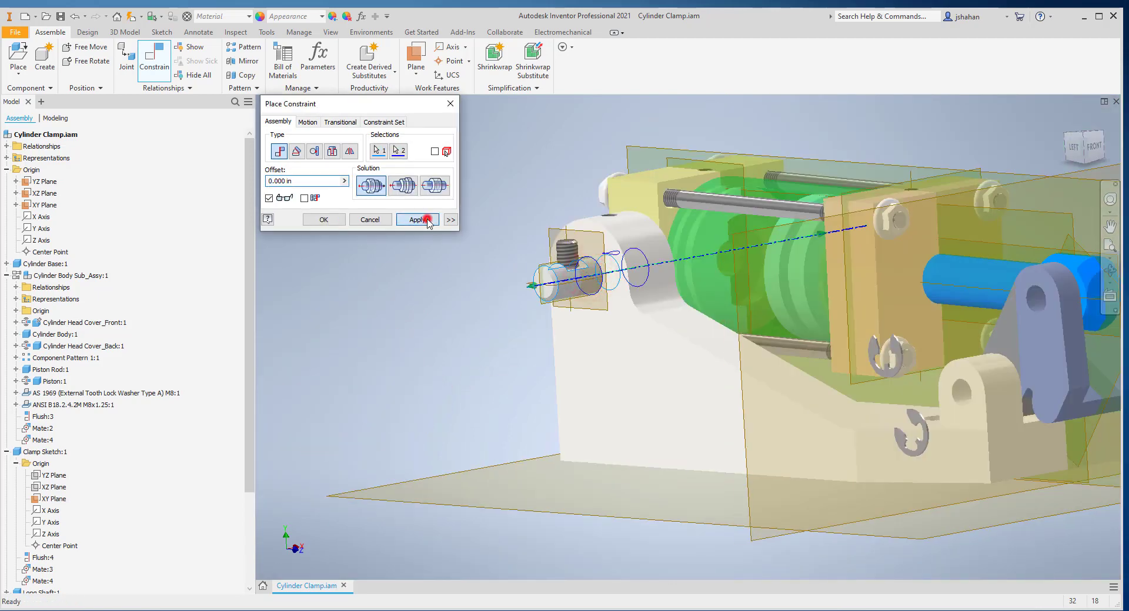
left_click(424, 219)
Step: Mate the second set screw's axis to the threaded hole atop that opposite upright at 0.000 in offset, and finish placing constraints
left_click(568, 252)
scroll(582, 248, "up", 5)
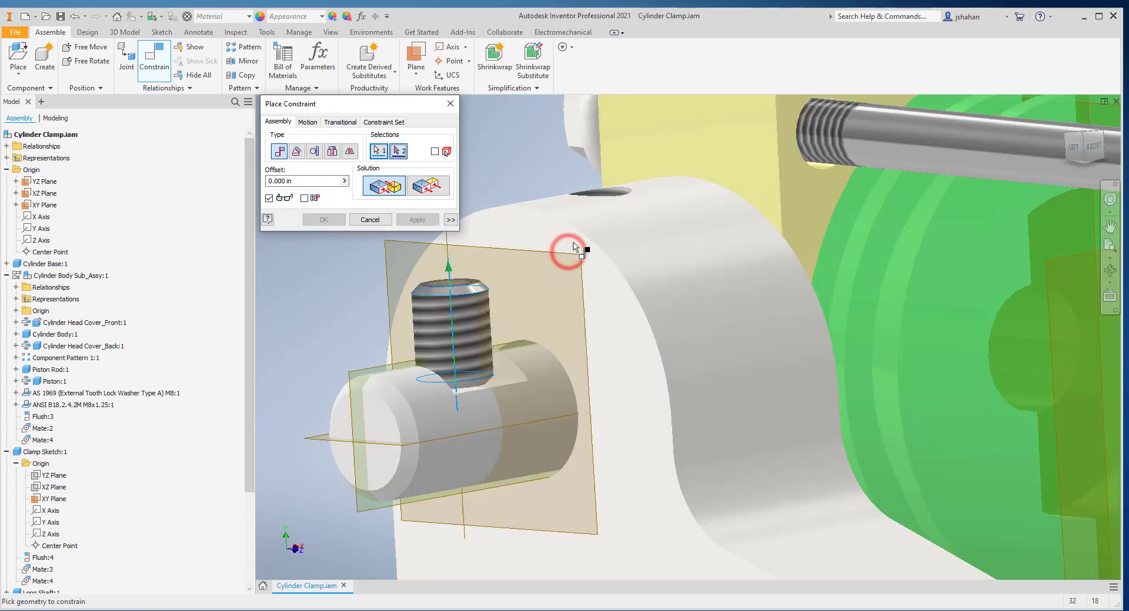
left_click(609, 164)
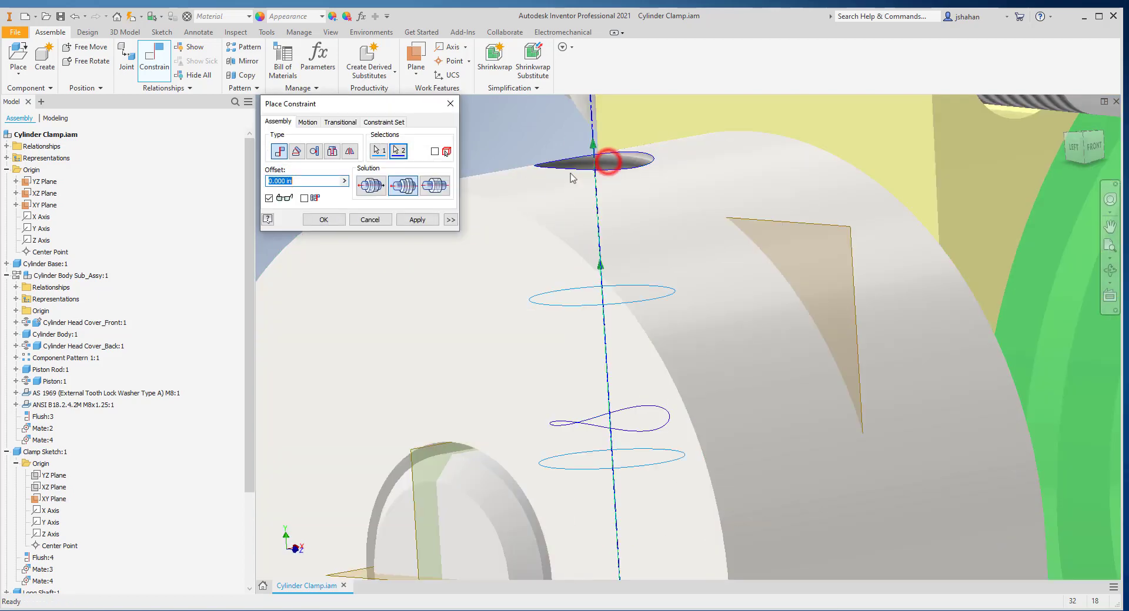
left_click(415, 219)
left_click(369, 219)
Step: Mate the white shaft's middle work plane to the assembly's YZ Plane with a 0.000 in offset
scroll(370, 224, "down", 6)
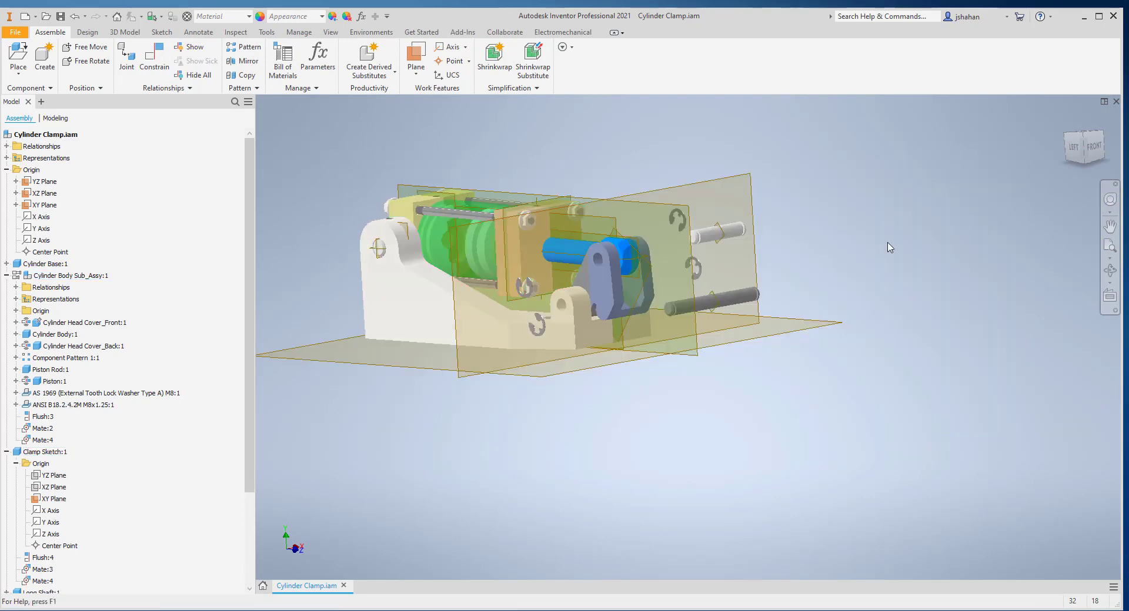
middle_click_drag(889, 248, 816, 248, "shift")
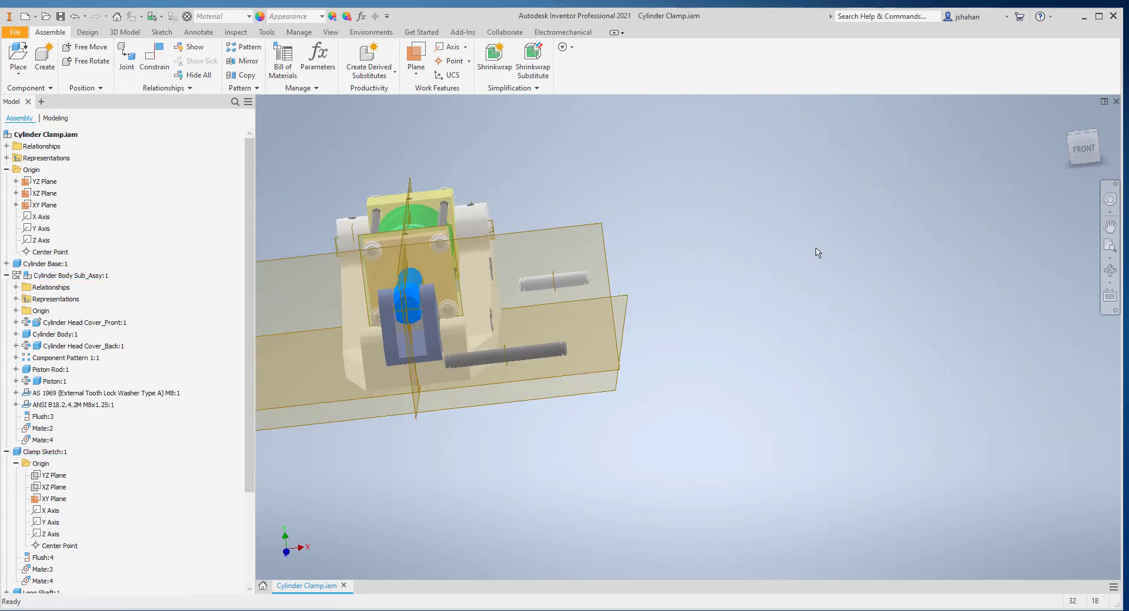
scroll(815, 252, "up", 3)
scroll(816, 253, "down", 2)
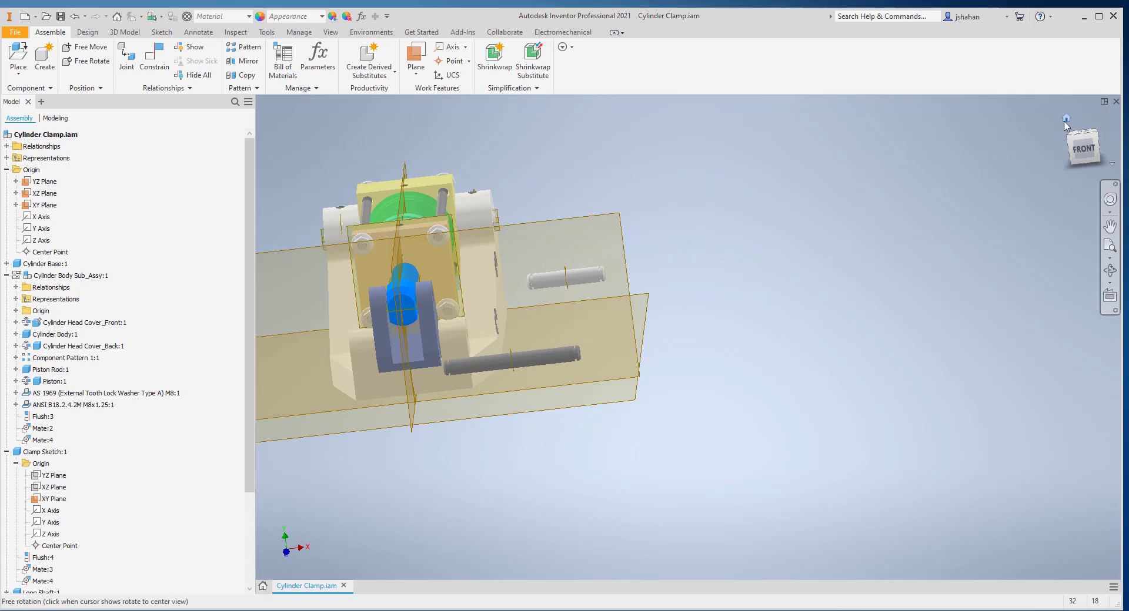
left_click(1067, 122)
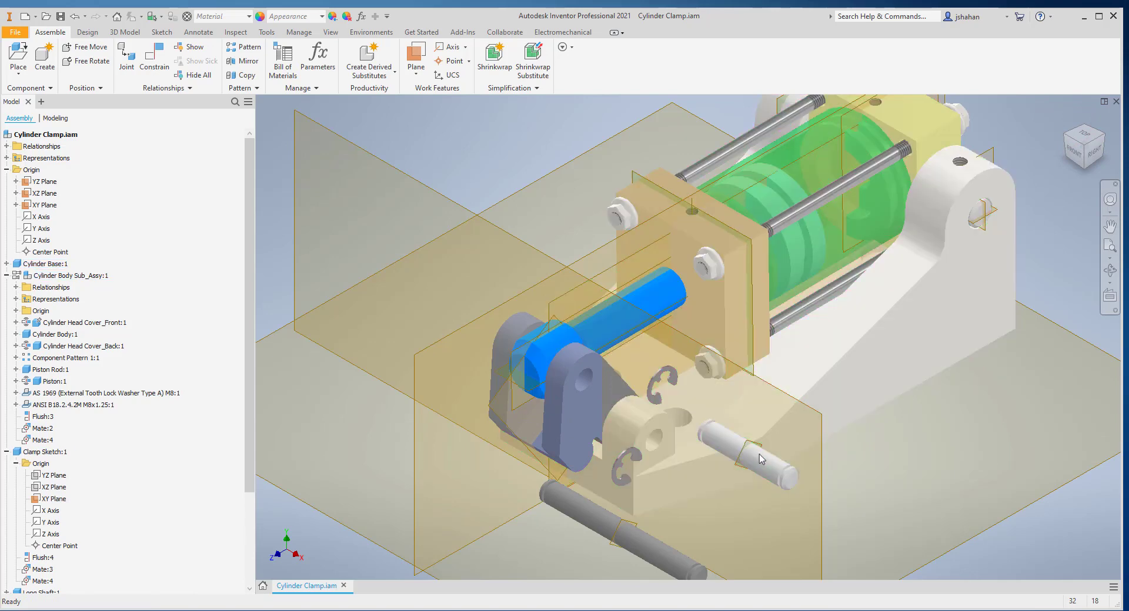
key("c")
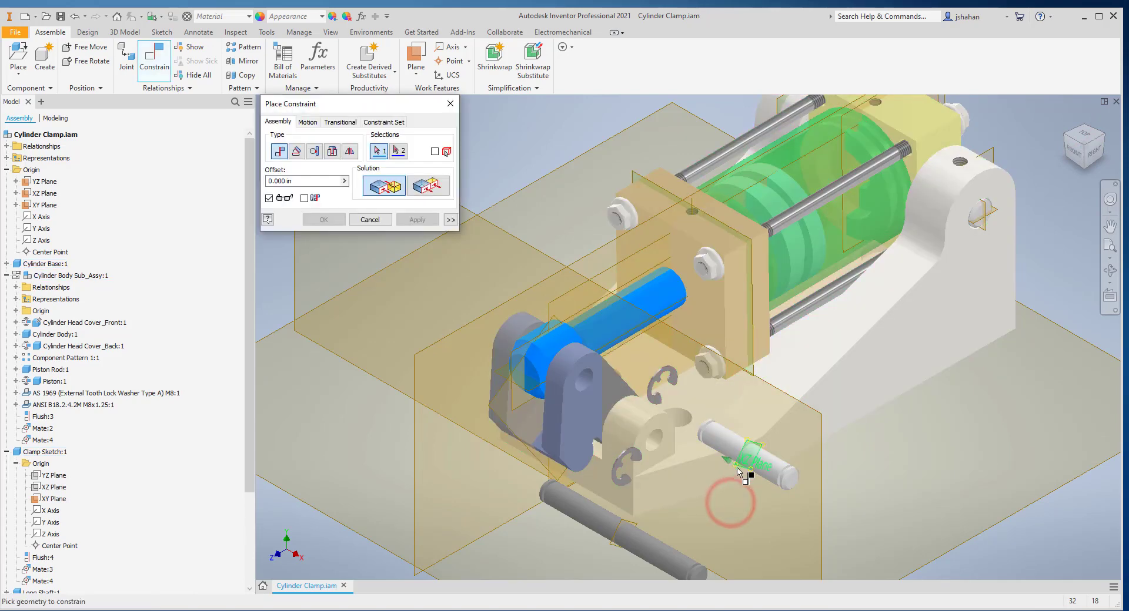
left_click(735, 468)
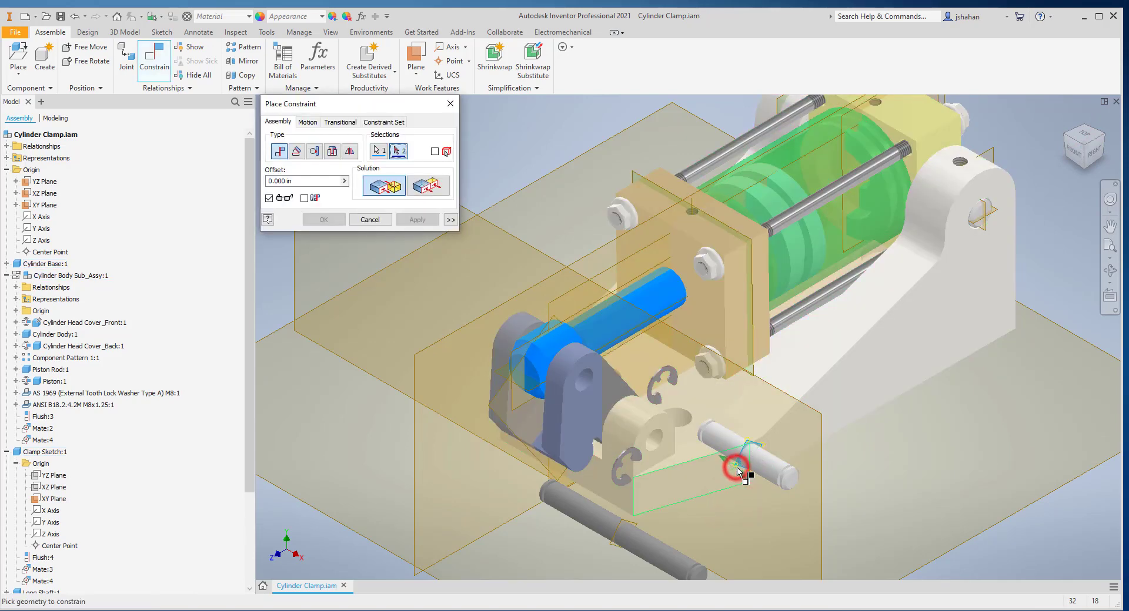
left_click(414, 470)
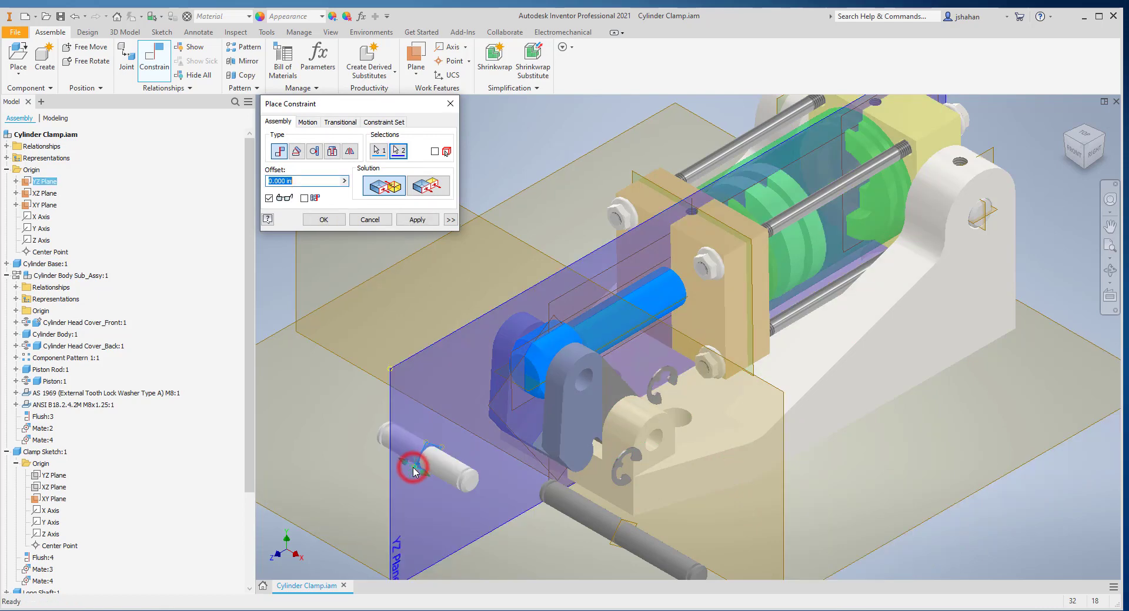
left_click(416, 220)
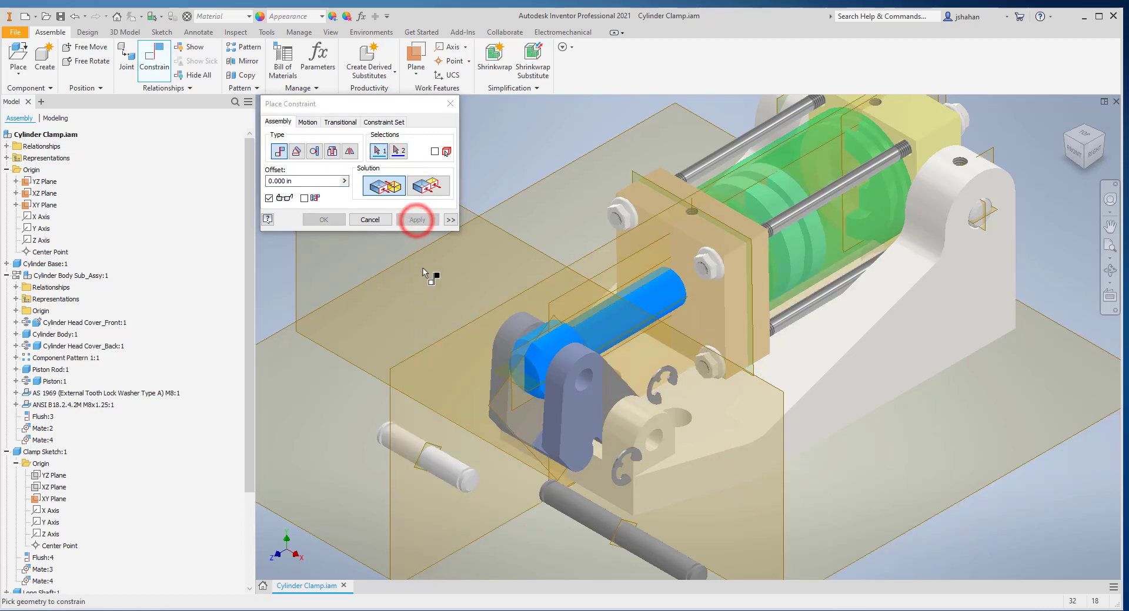
Step: Mate the white shaft's axis to the clamp's upper hole at the piston rod end
left_click(447, 468)
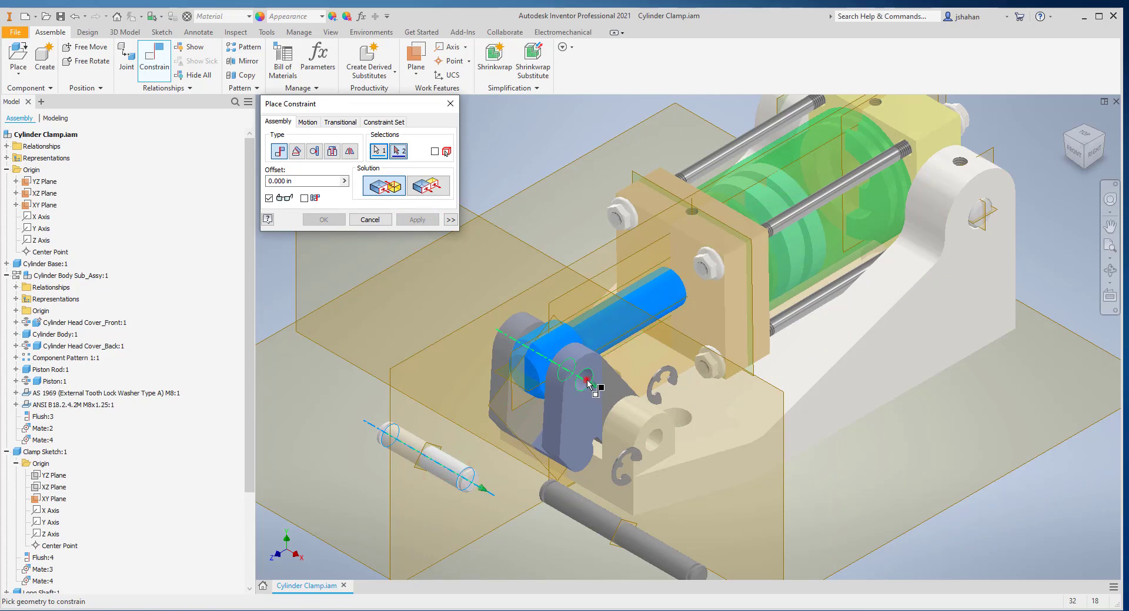
left_click(590, 385)
left_click(417, 220)
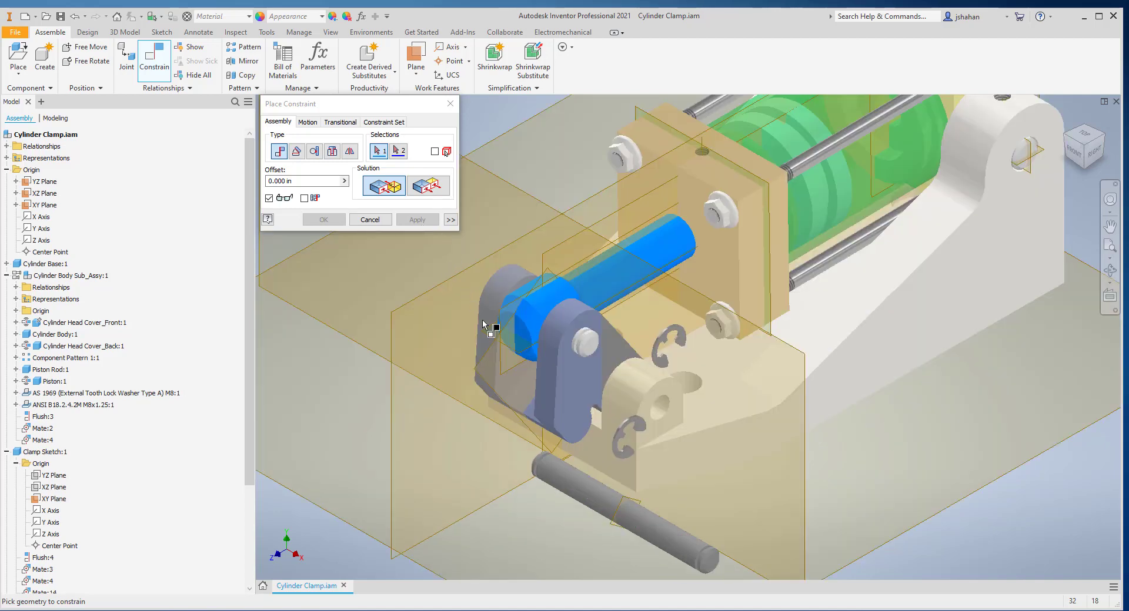
Step: Mate the gray shaft's middle work plane to the assembly's YZ Plane with a 0.000 in offset
left_click(611, 527)
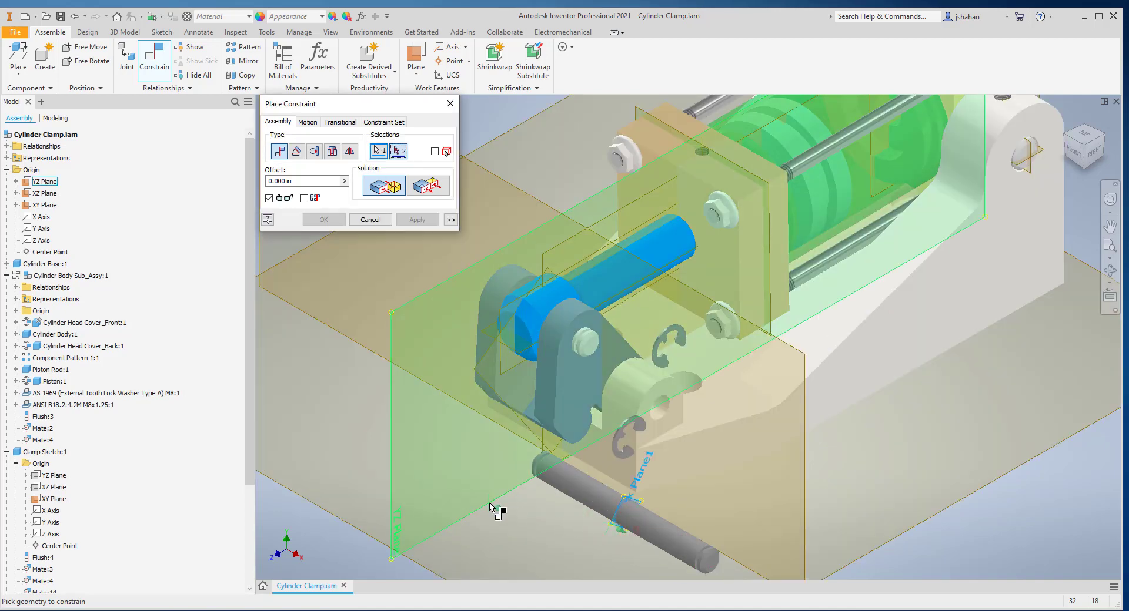
left_click(491, 506)
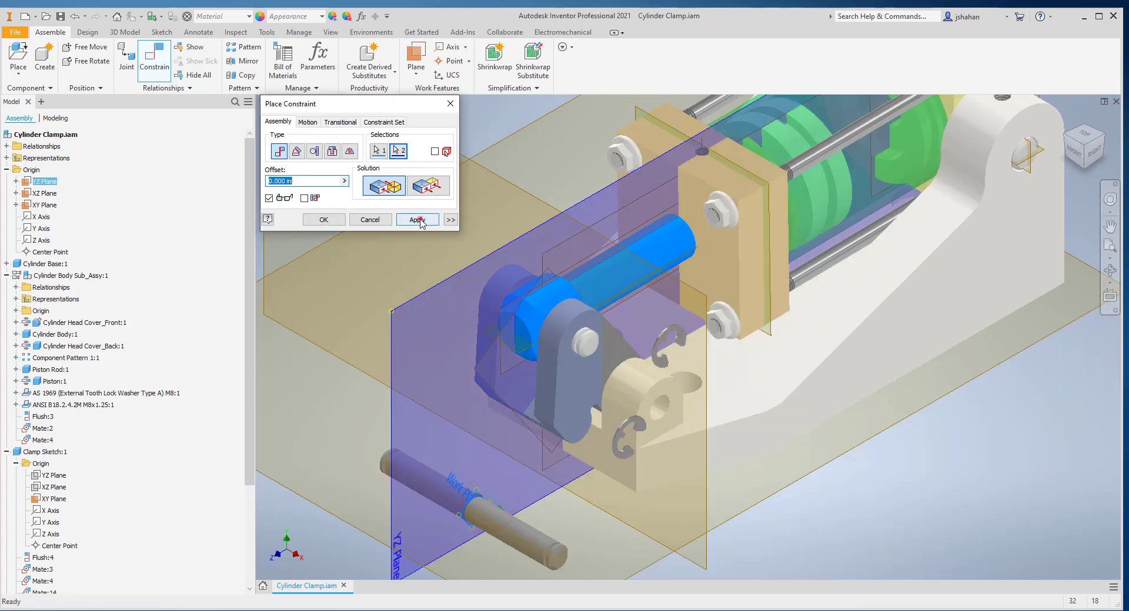
left_click(418, 220)
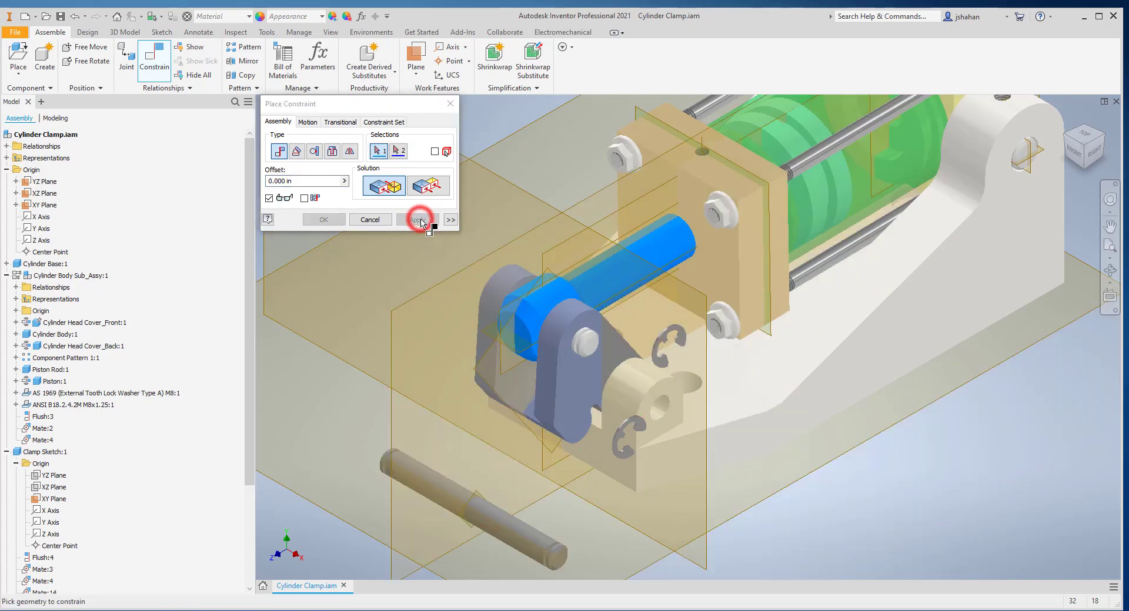
Step: Mate the gray shaft's axis to the hole through the base's front lug with a 0.000 in offset
left_click(527, 536)
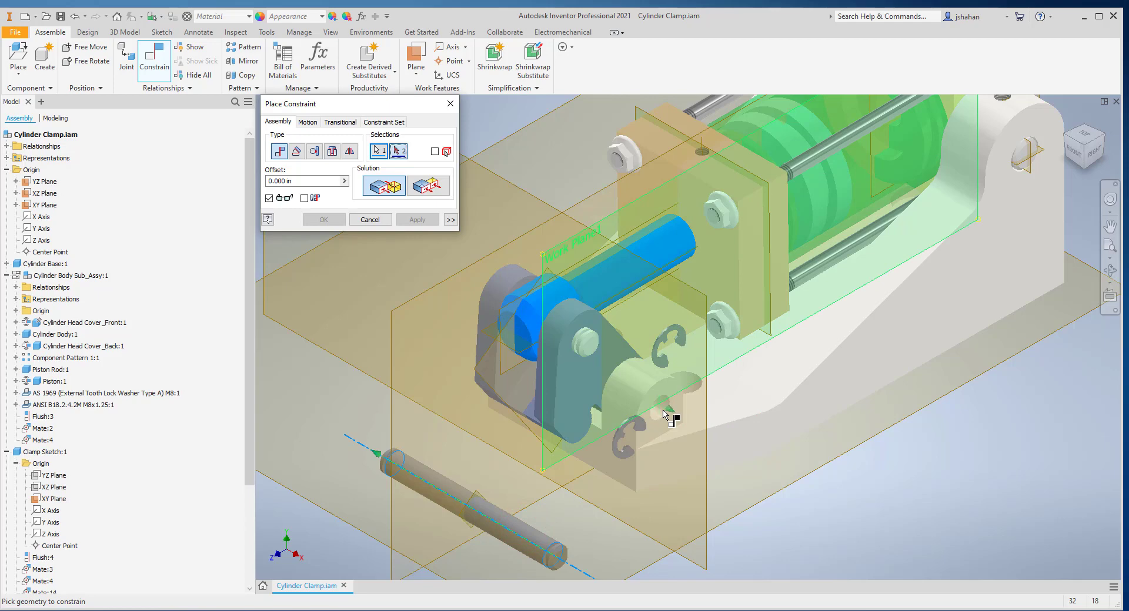
left_click(663, 411)
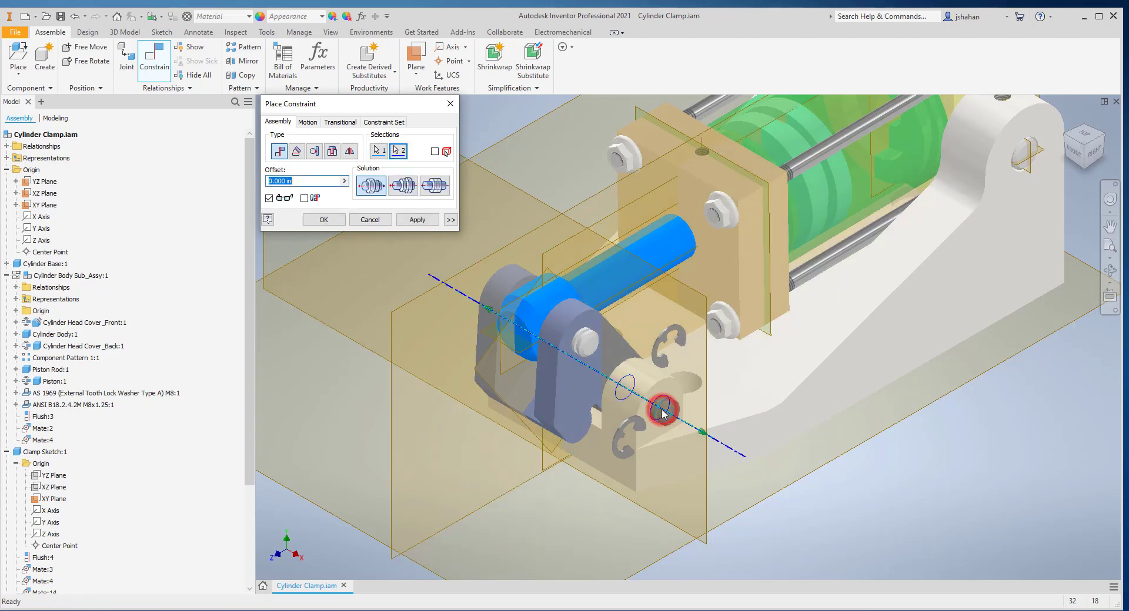
left_click(418, 220)
Step: Apply an Insert constraint at 0.000 in offset between the inner edge of one nearby retaining ring and the gray shaft's groove on that side
scroll(580, 321, "up", 5)
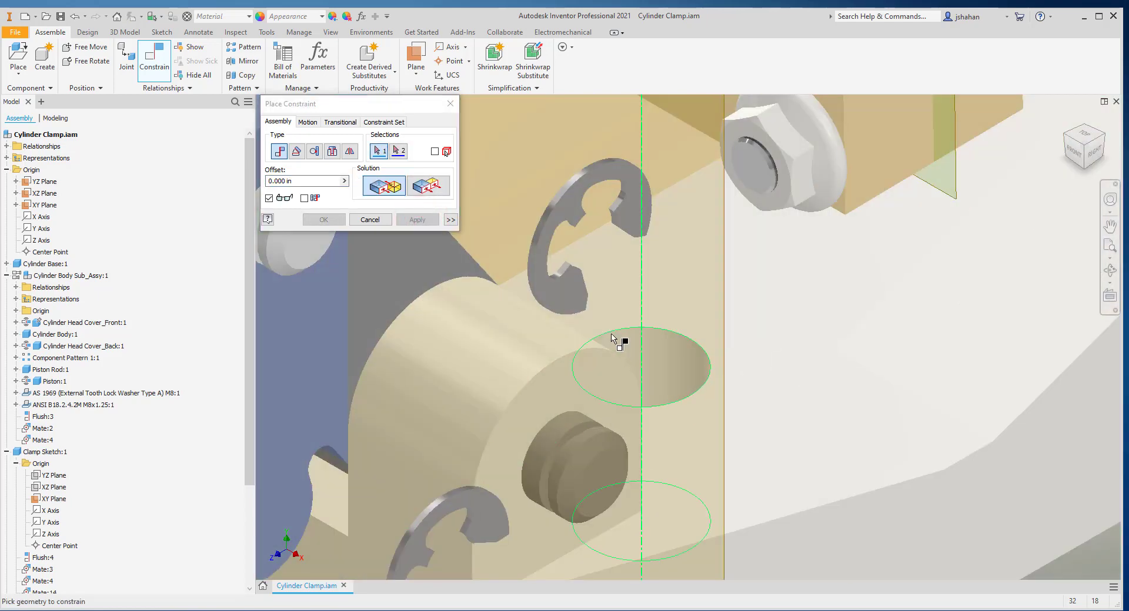
scroll(611, 338, "up", 3)
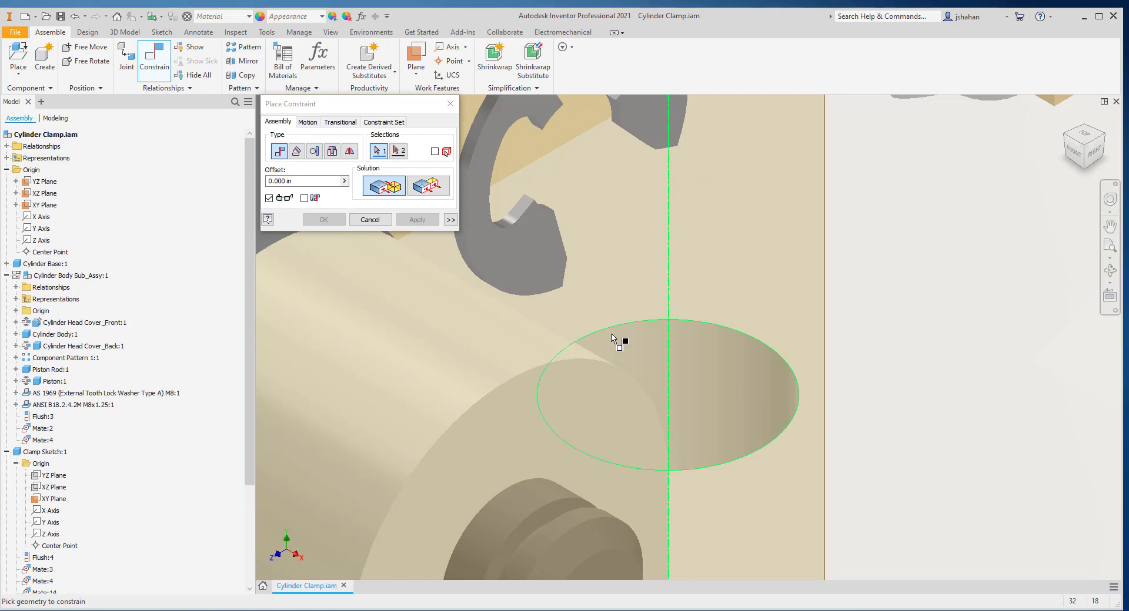
scroll(611, 338, "down", 3)
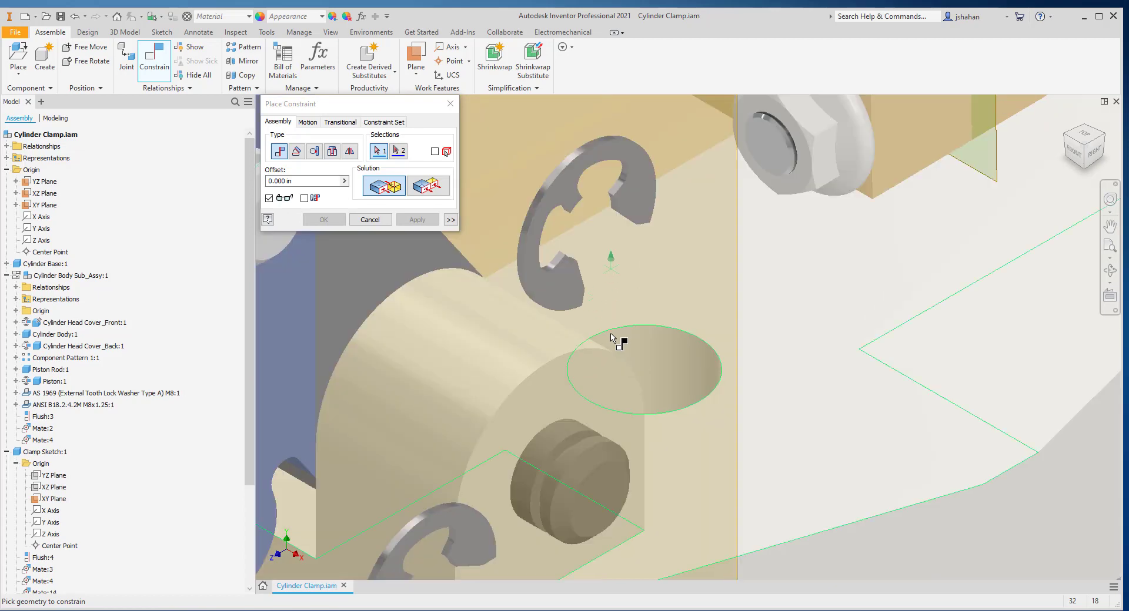
left_click(332, 151)
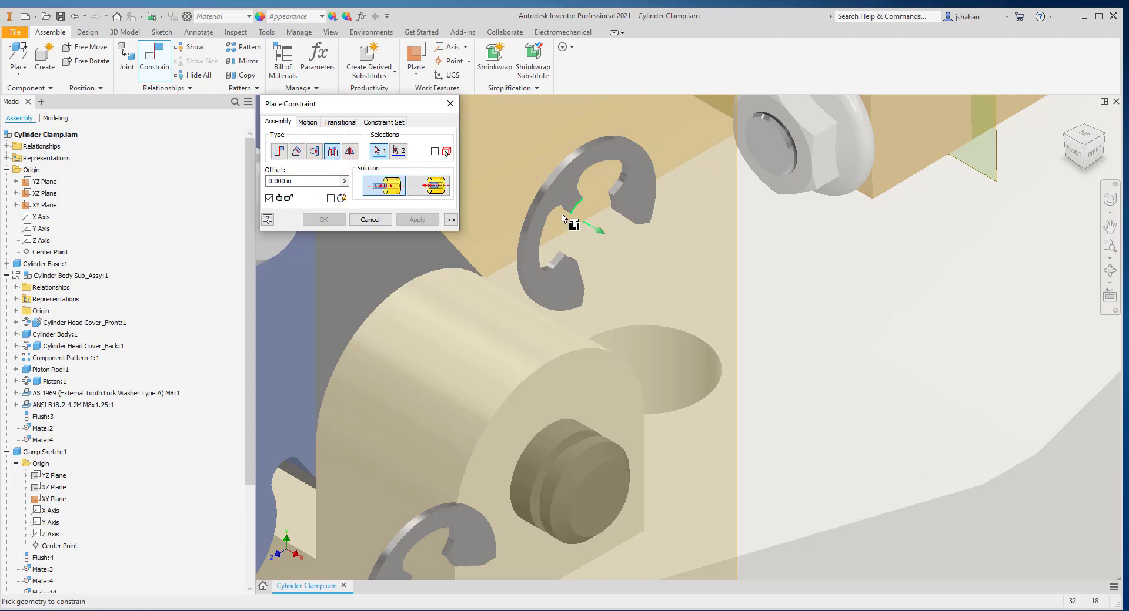
scroll(564, 220, "up", 5)
left_click(590, 188)
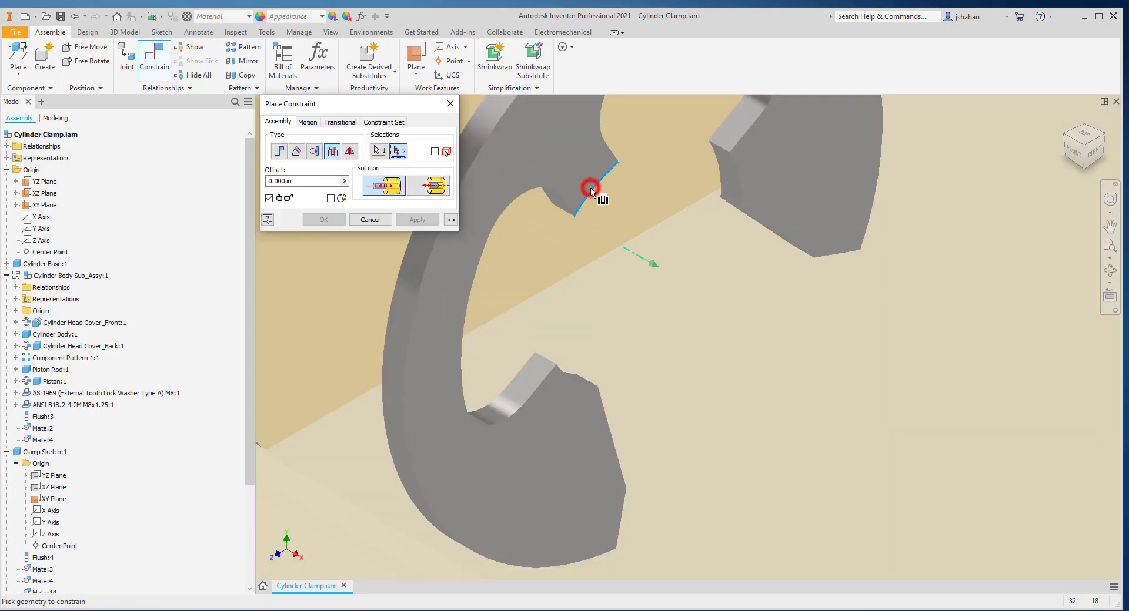
scroll(591, 188, "down", 3)
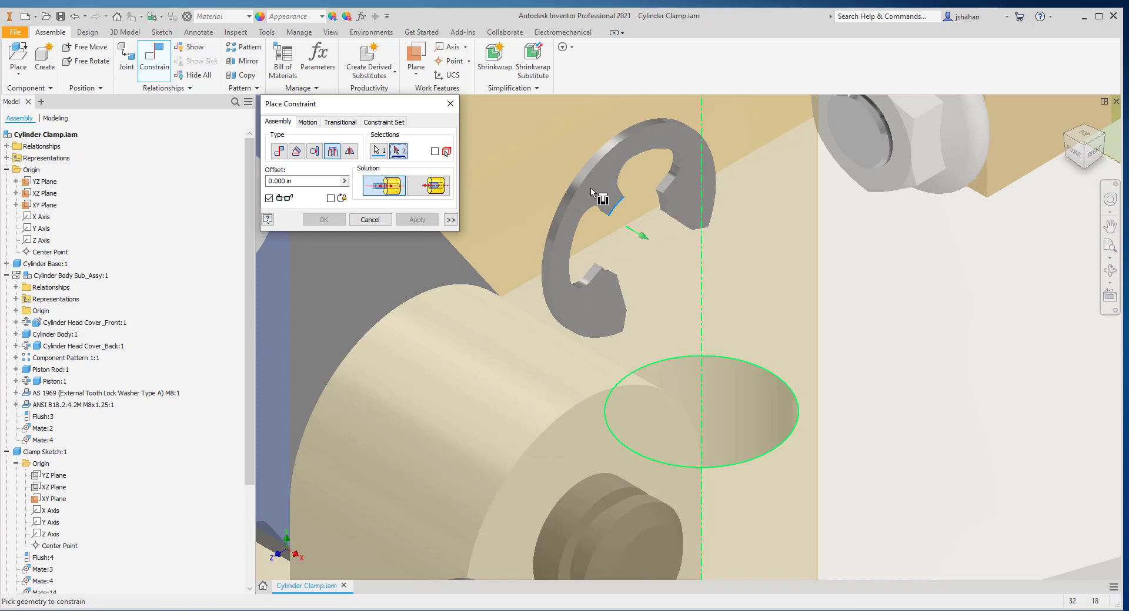
middle_click_drag(591, 191, 922, 448, "shift")
scroll(929, 446, "up", 2)
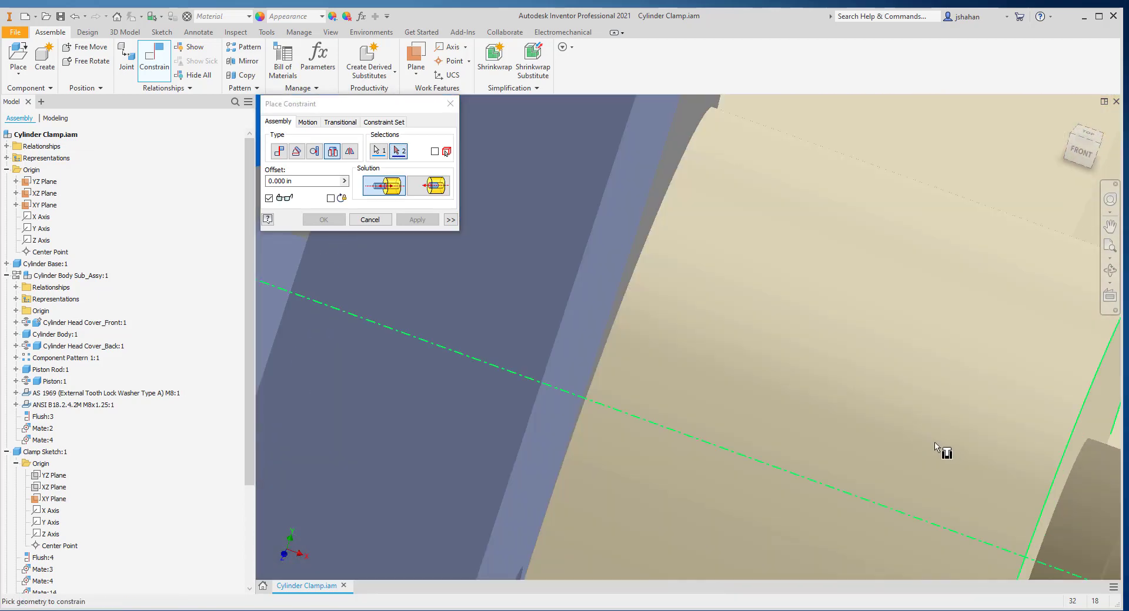
scroll(971, 456, "down", 3)
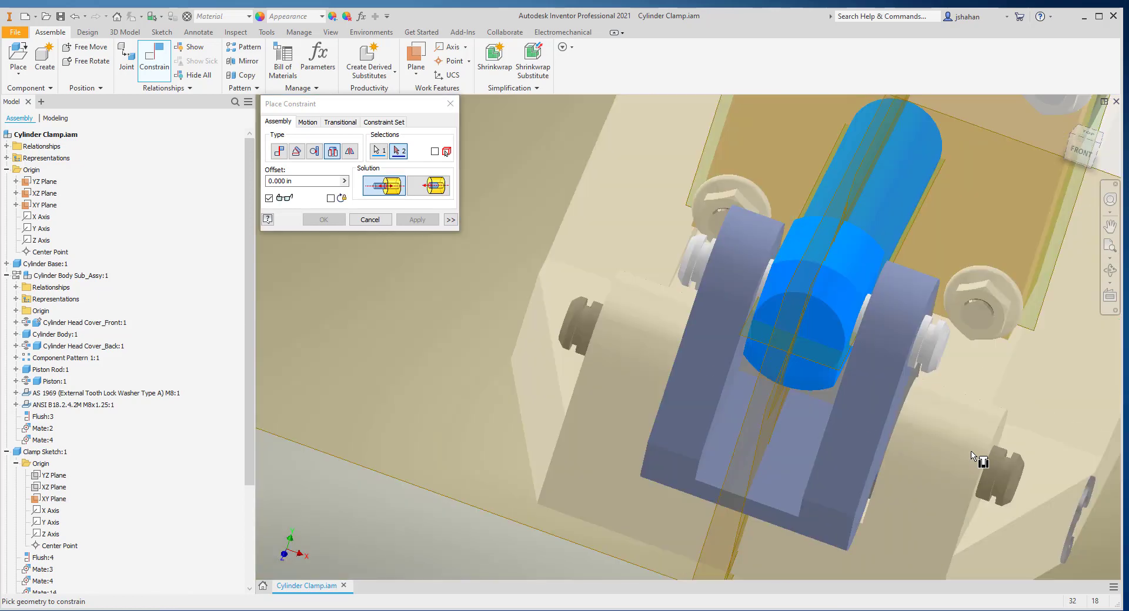
middle_click_drag(971, 456, 1050, 496, "shift")
scroll(1050, 498, "up", 3)
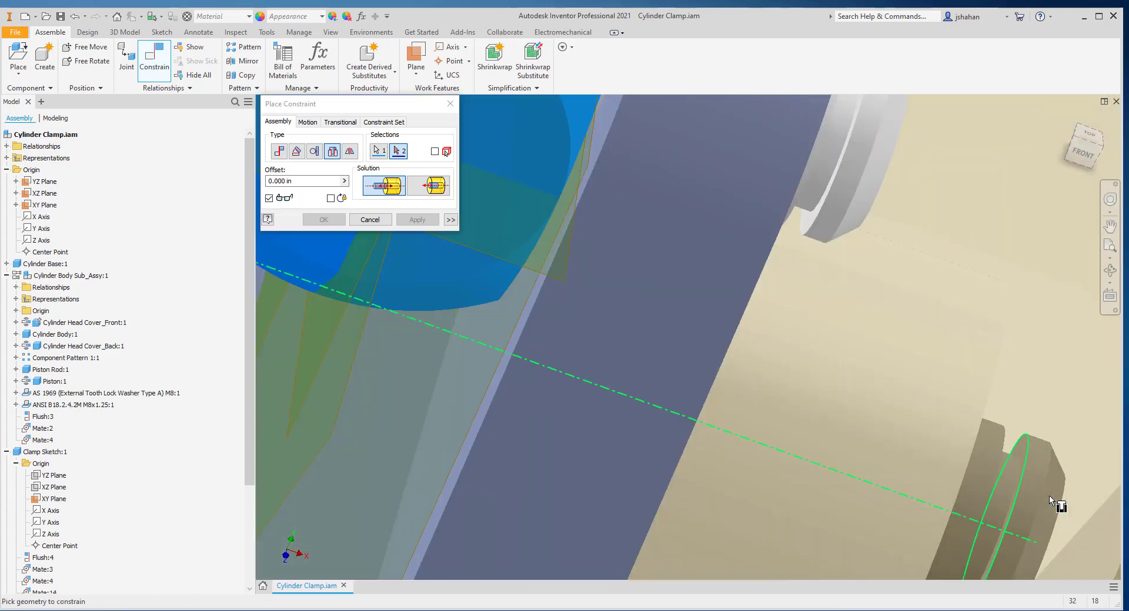
left_click(1016, 478)
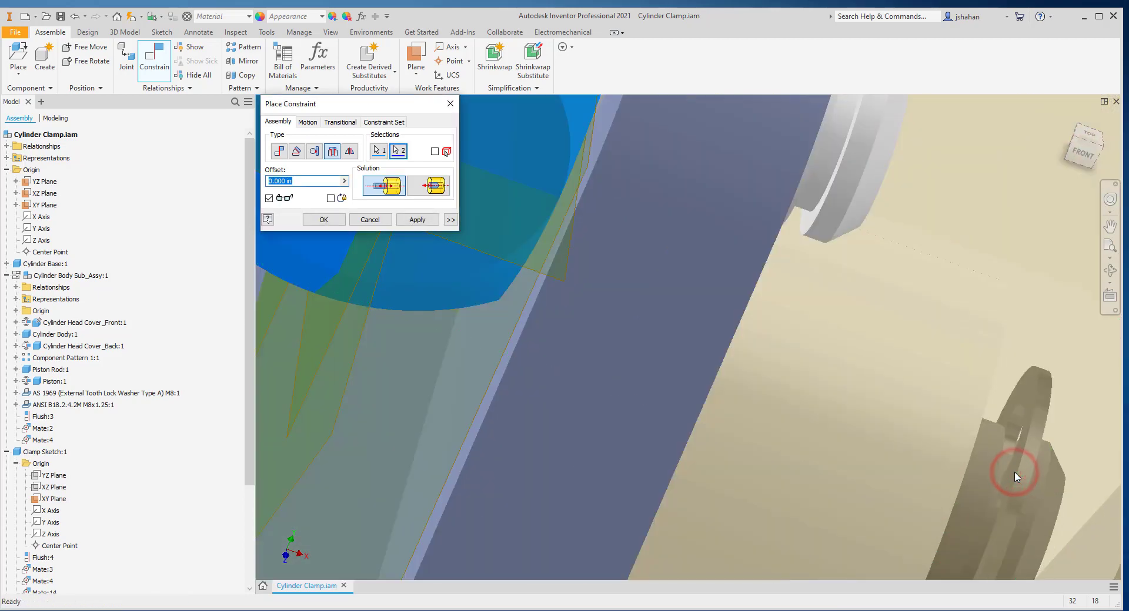
scroll(1014, 472, "down", 3)
scroll(1014, 472, "up", 3)
middle_click_drag(1014, 472, 1016, 474, "shift")
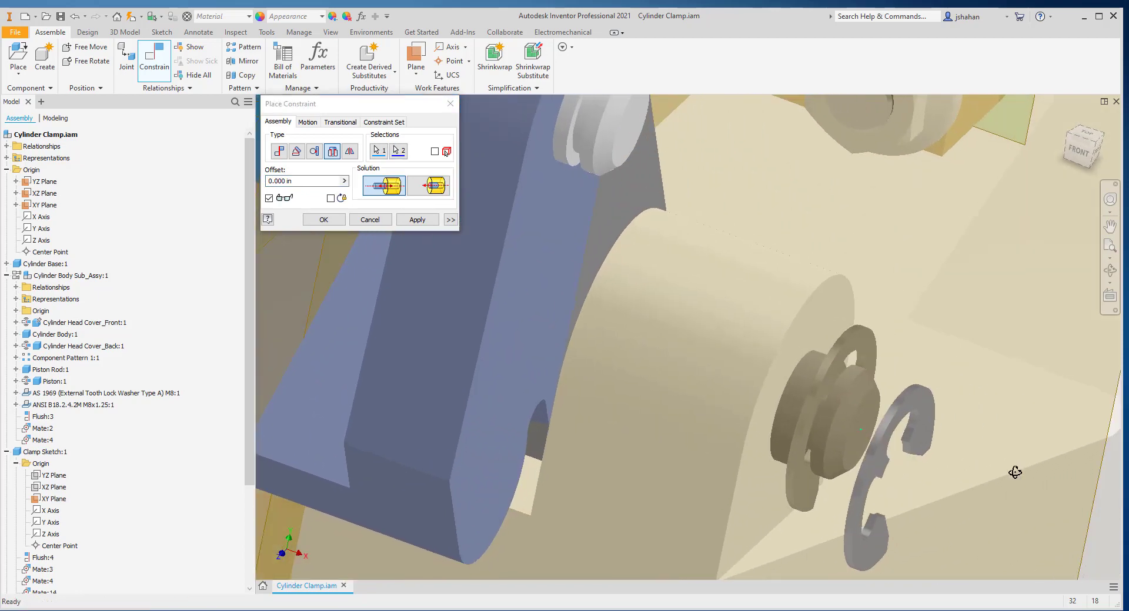
scroll(1015, 475, "down", 3)
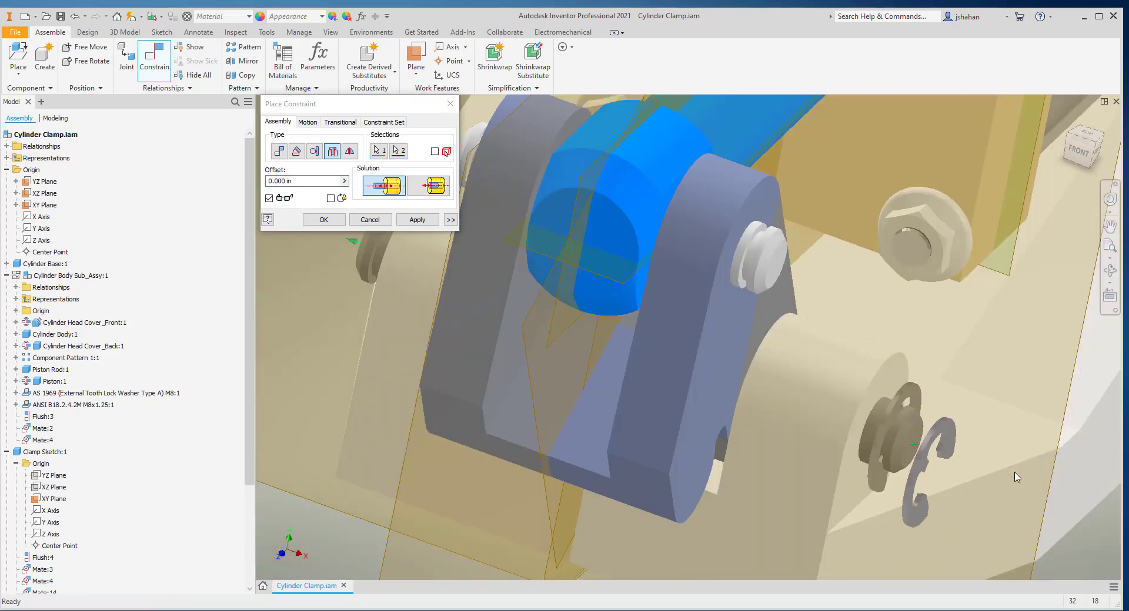
left_click(433, 225)
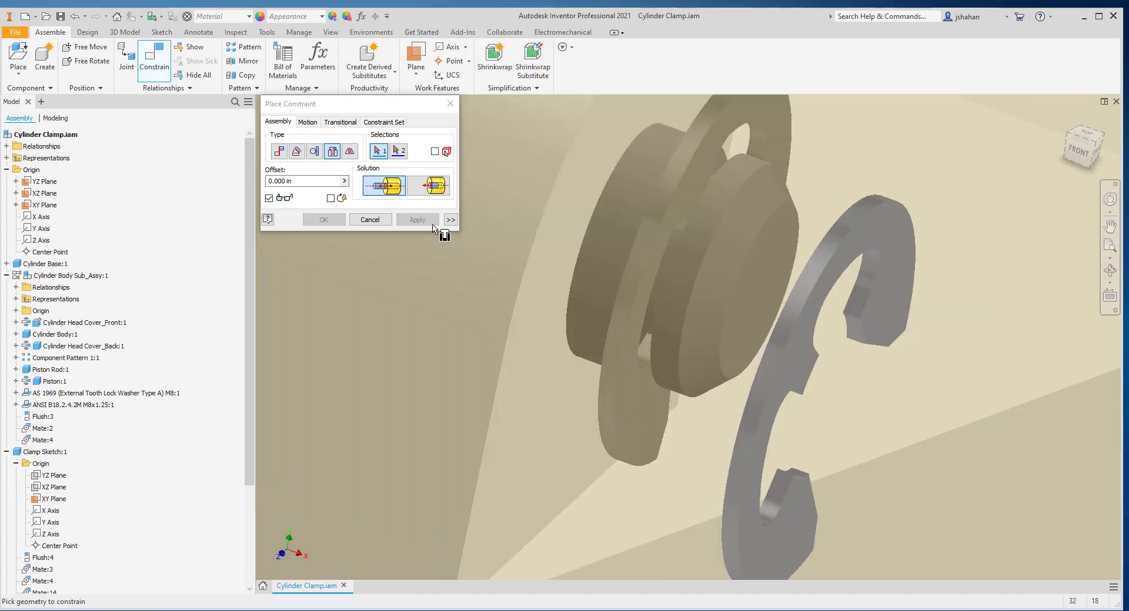
Step: Insert the other nearby retaining ring into the white shaft's groove on the same side with a 0.000 in offset
left_click(809, 384)
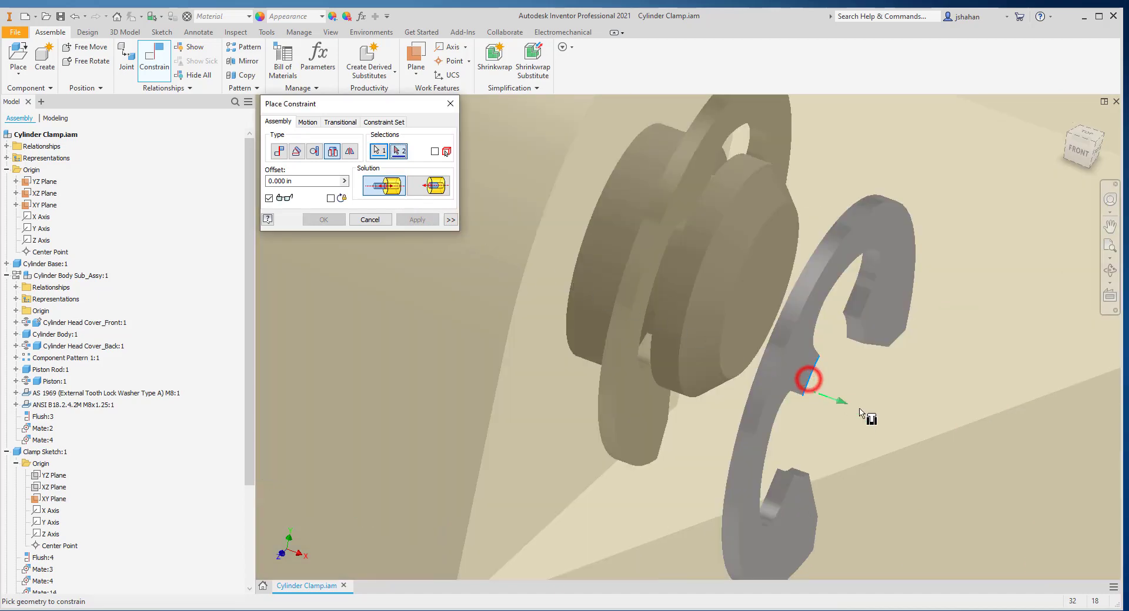
scroll(860, 411, "down", 5)
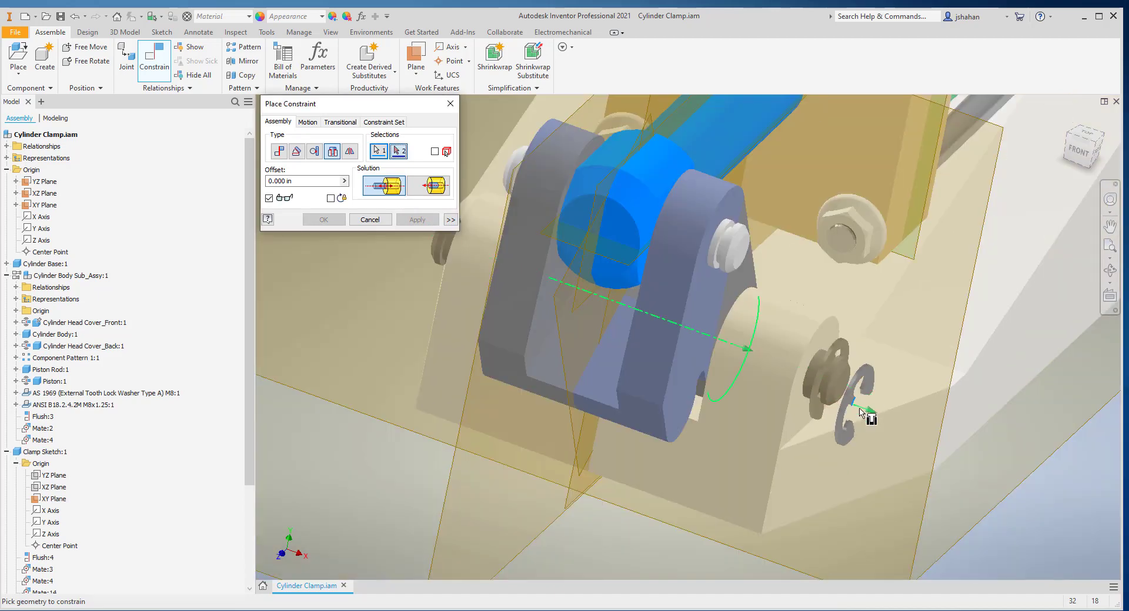
middle_click_drag(859, 412, 864, 408, "shift")
scroll(882, 406, "down", 2)
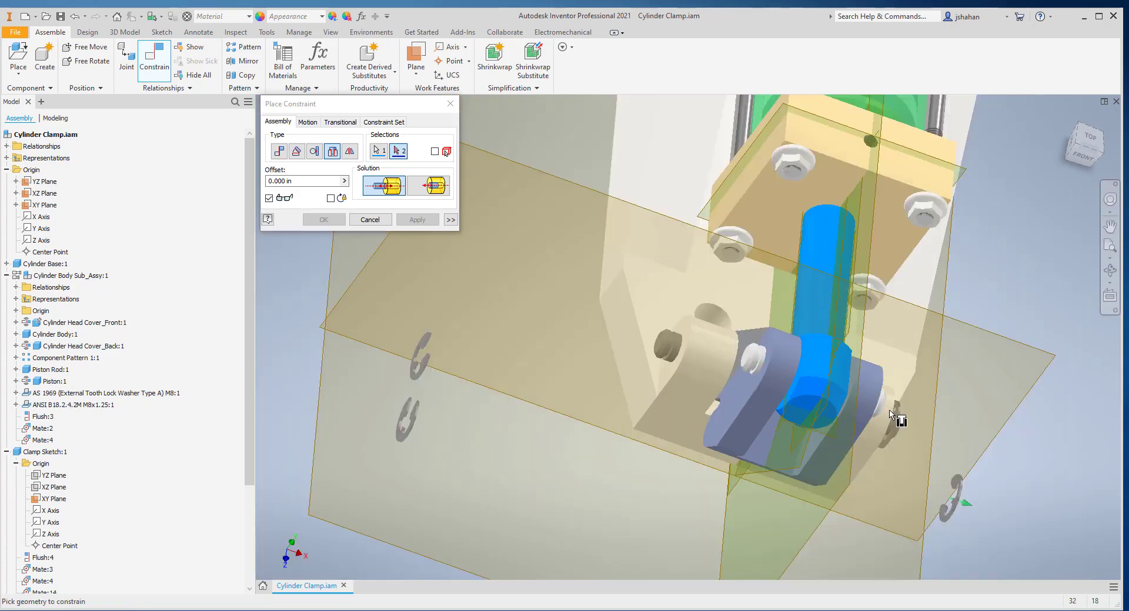
scroll(886, 411, "up", 8)
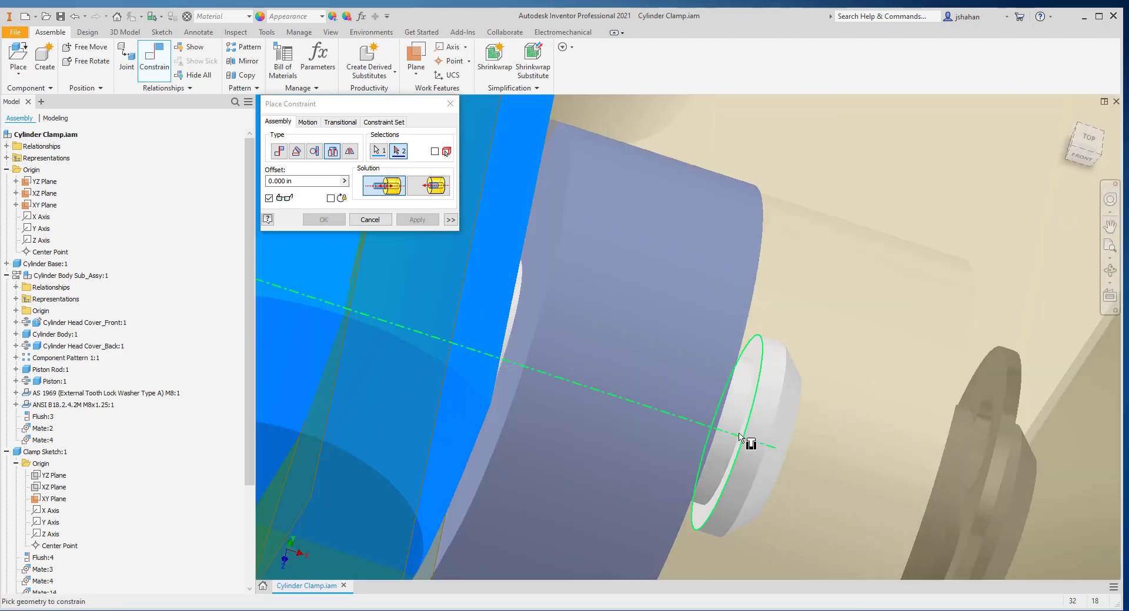
left_click(738, 434)
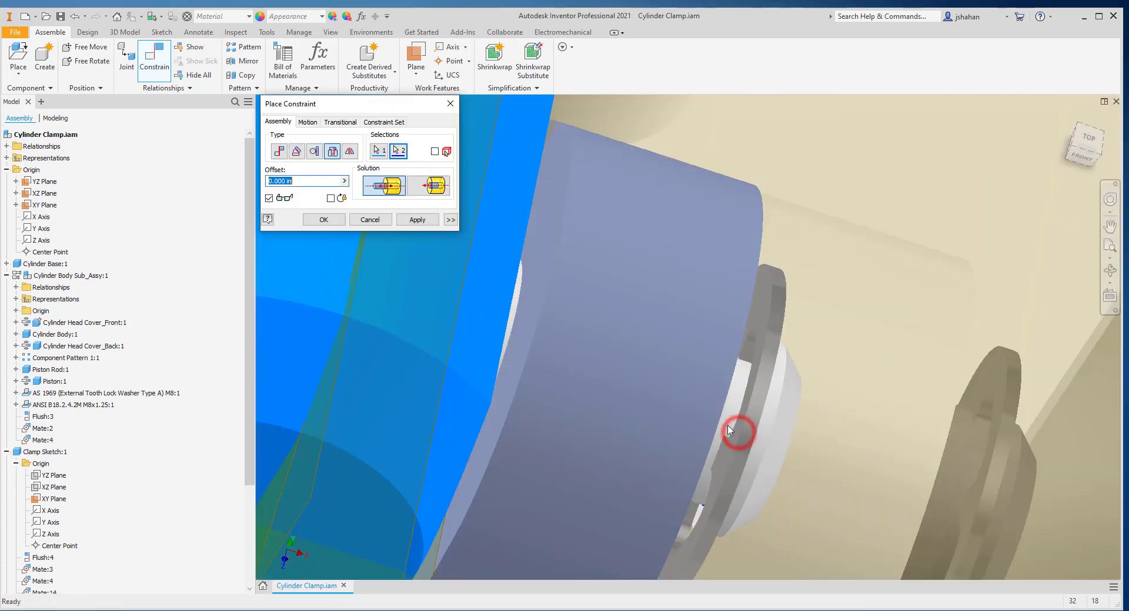
left_click(417, 220)
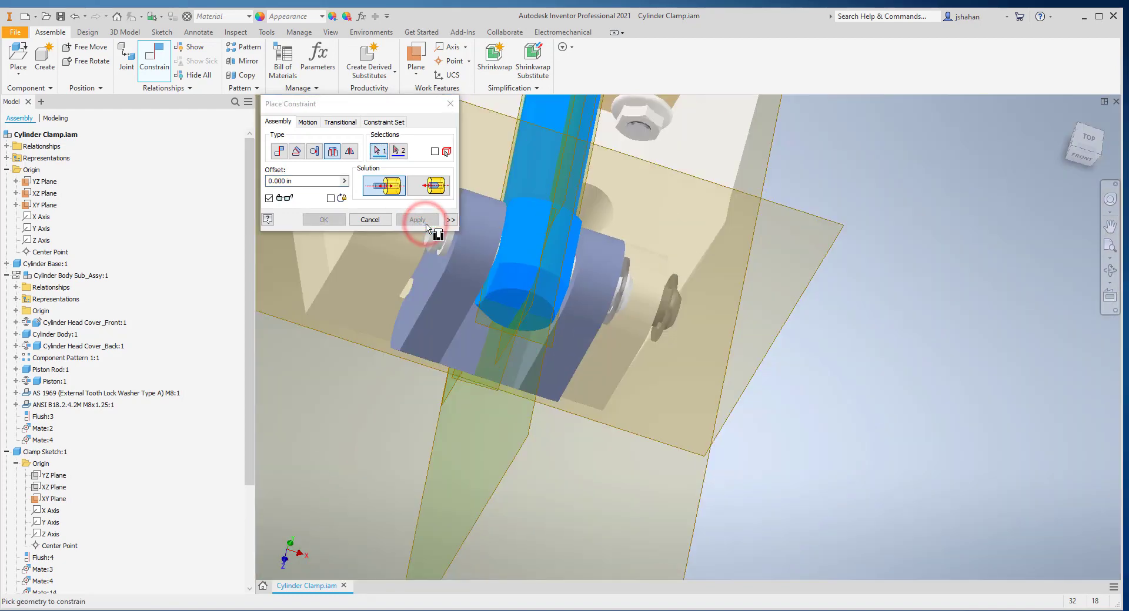
Step: Insert a third retaining ring into the groove at the white shaft's opposite end with a 0.000 in offset
scroll(411, 238, "down", 3)
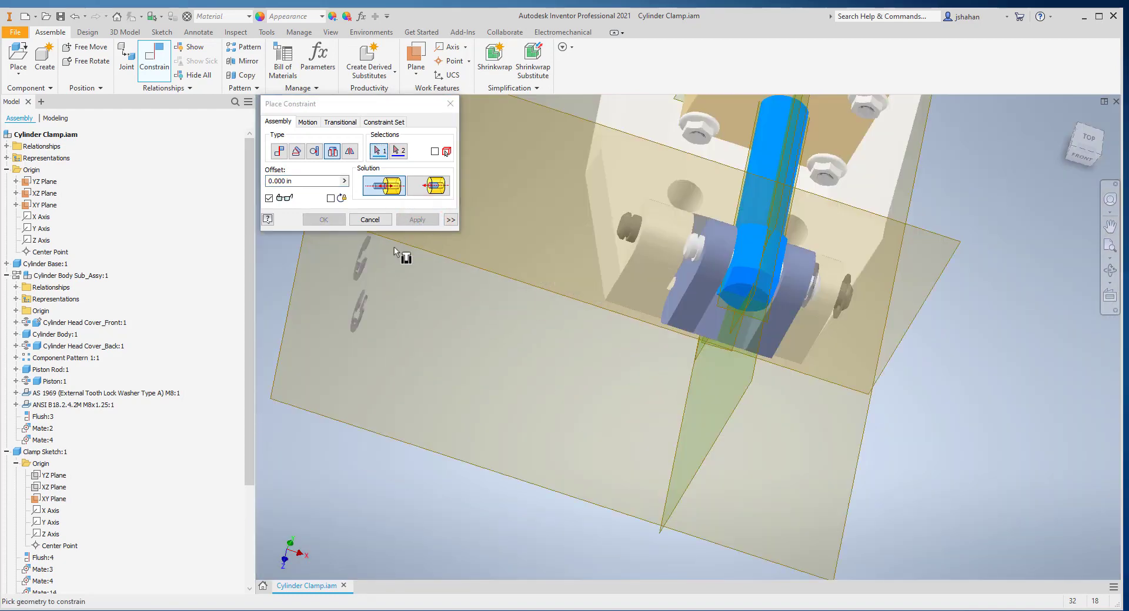
scroll(353, 281, "down", 5)
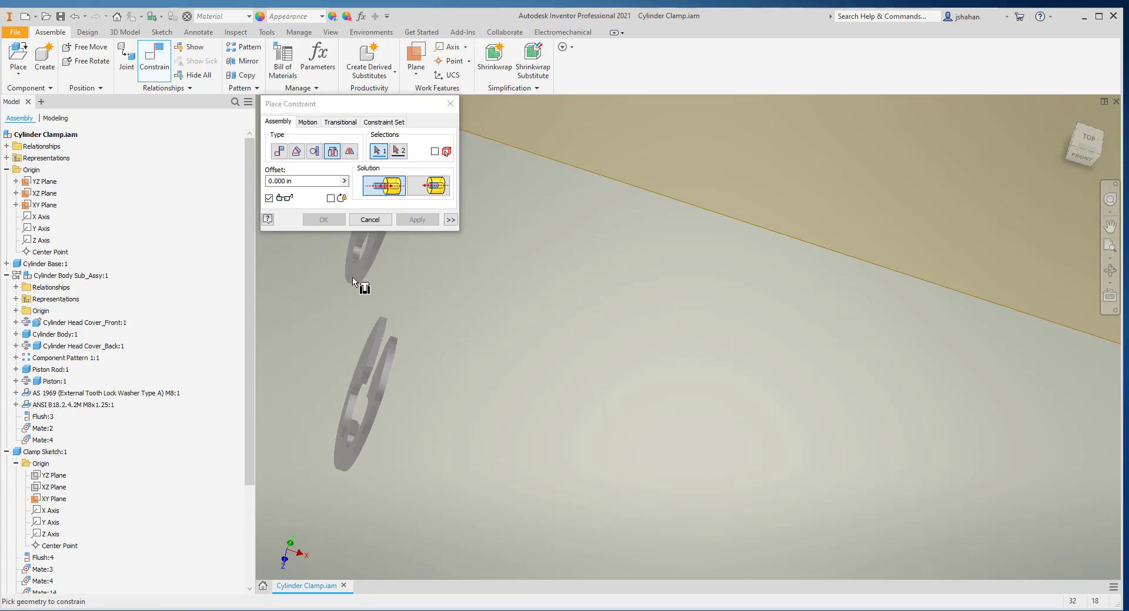
middle_click_drag(357, 232, 359, 315)
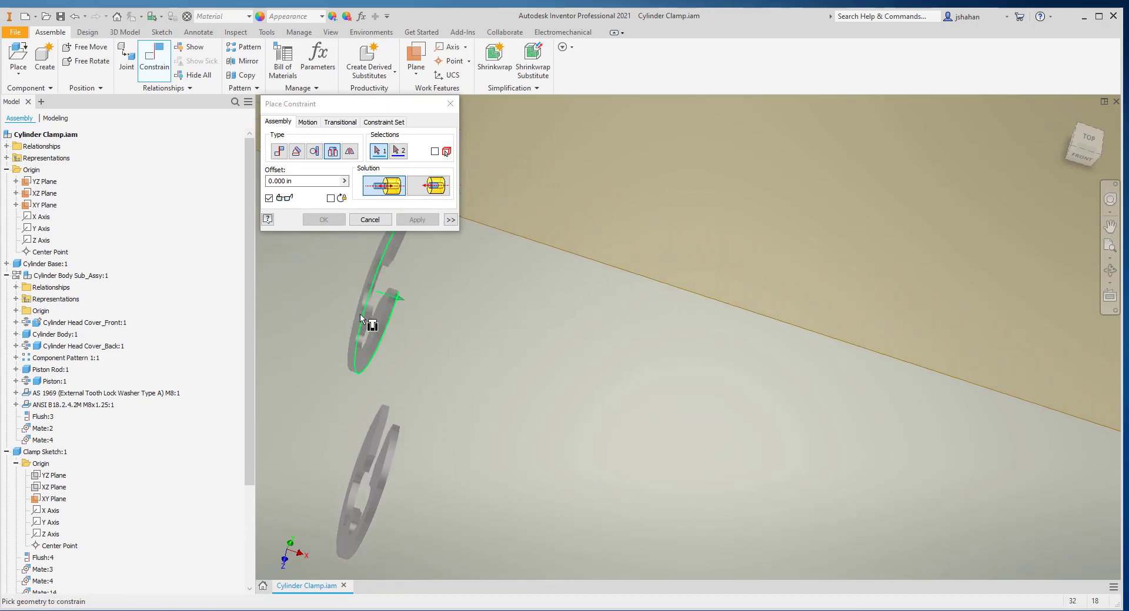
left_click(361, 310)
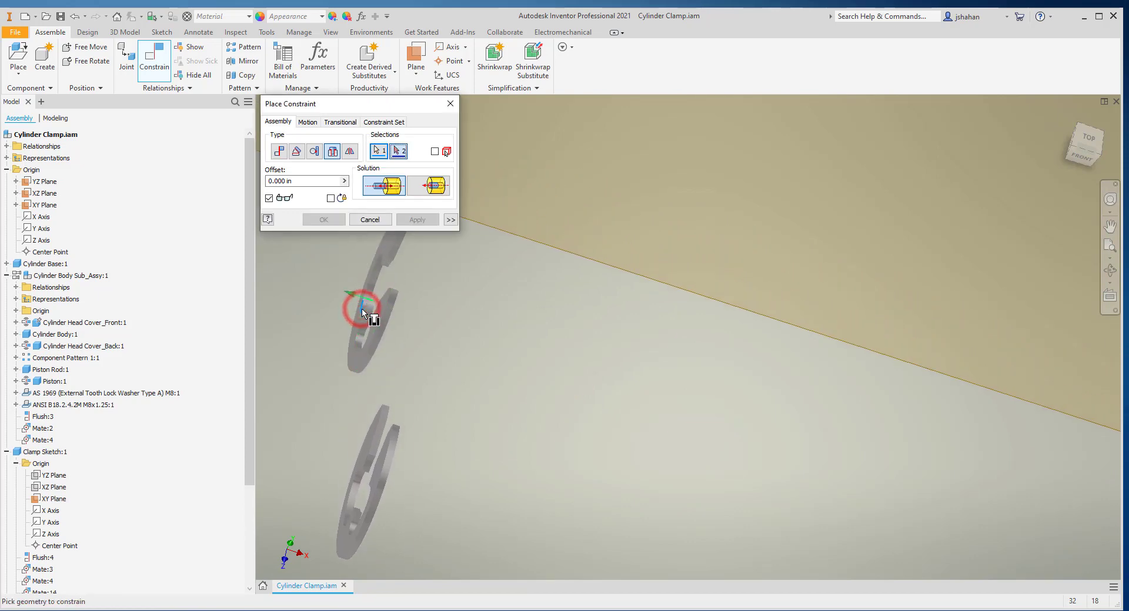
scroll(361, 309, "up", 5)
scroll(362, 312, "down", 5)
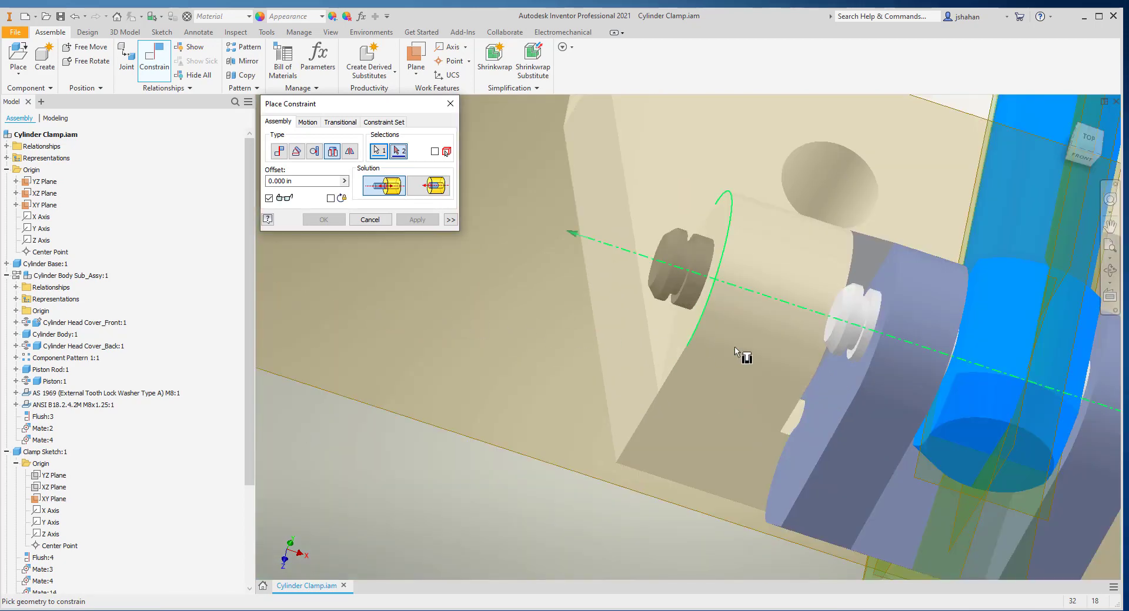
scroll(842, 361, "up", 3)
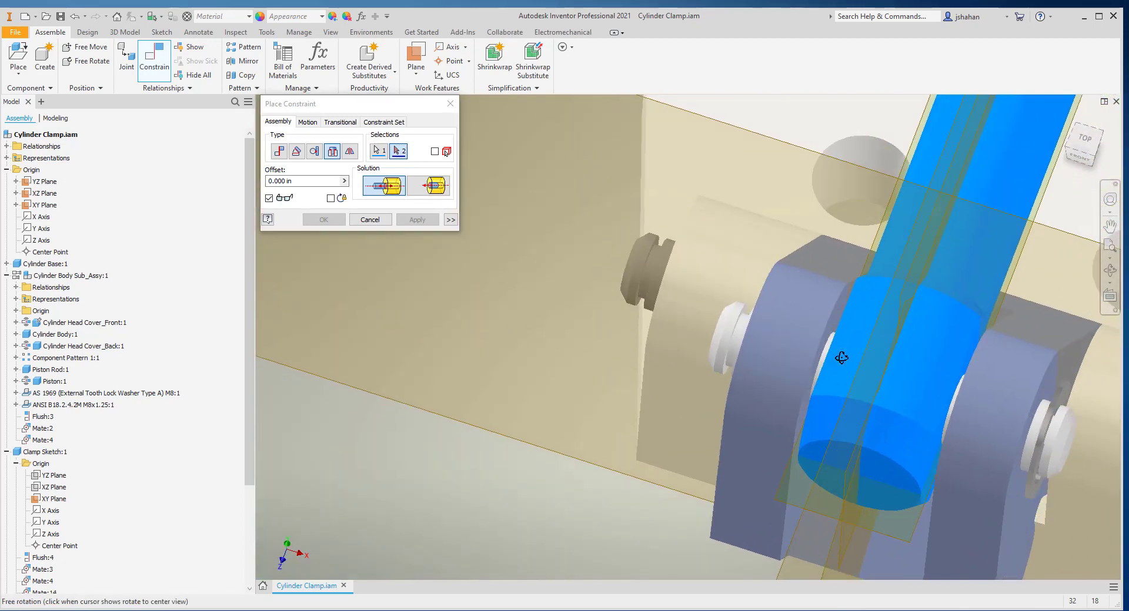
scroll(842, 361, "down", 5)
left_click(704, 294)
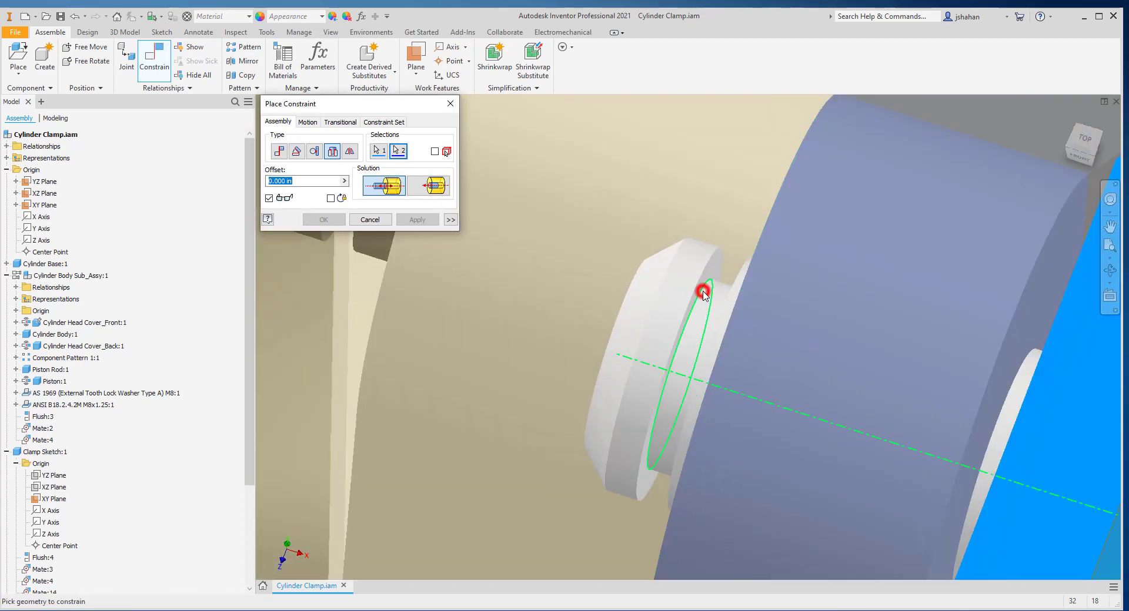
scroll(704, 295, "up", 2)
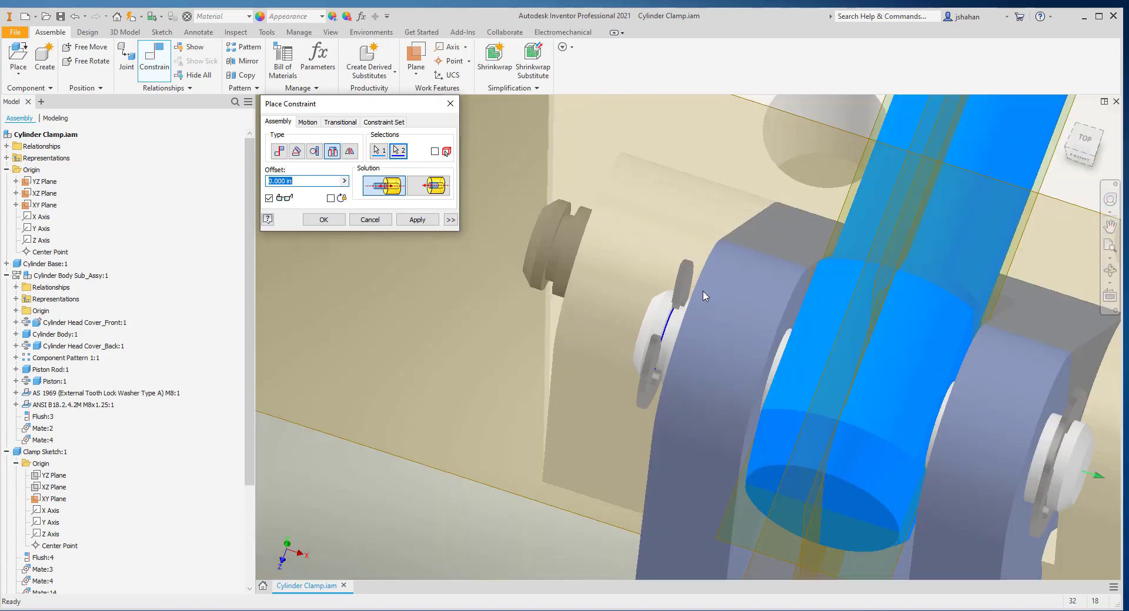
left_click(410, 221)
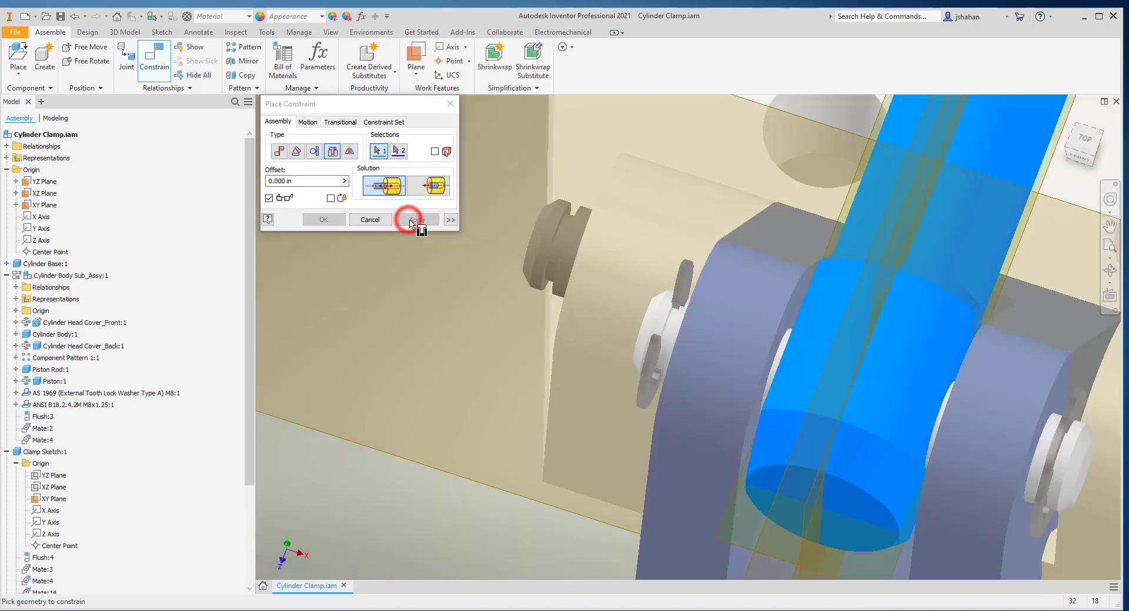
Step: Insert the remaining loose retaining ring into the gray shaft's groove at its opposite end with a 0.000 in offset, and finish constraining
scroll(307, 352, "down", 5)
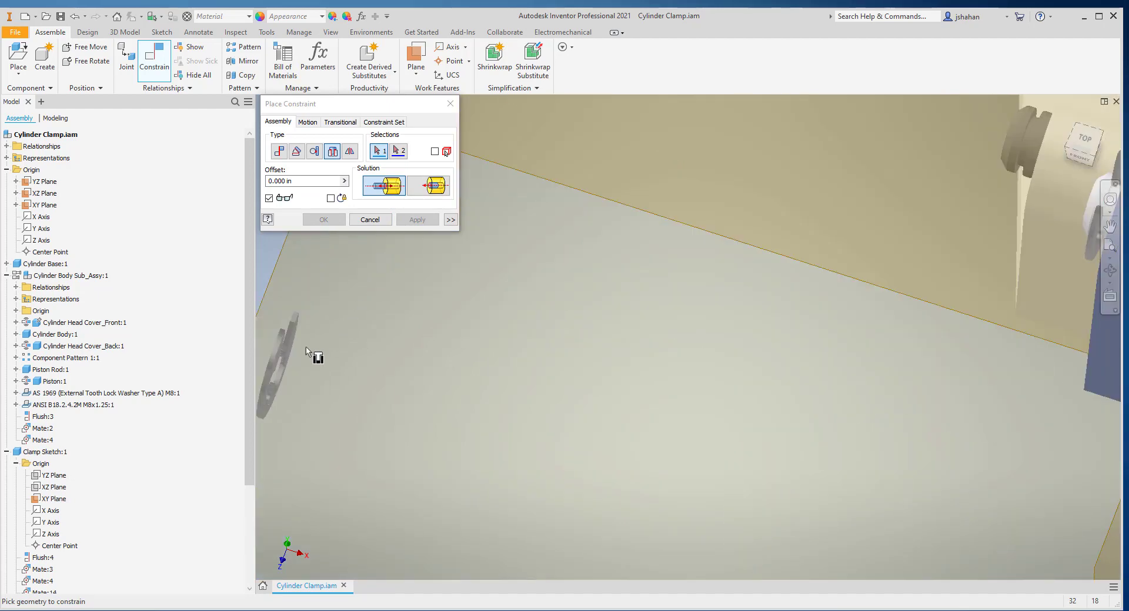
scroll(288, 381, "down", 3)
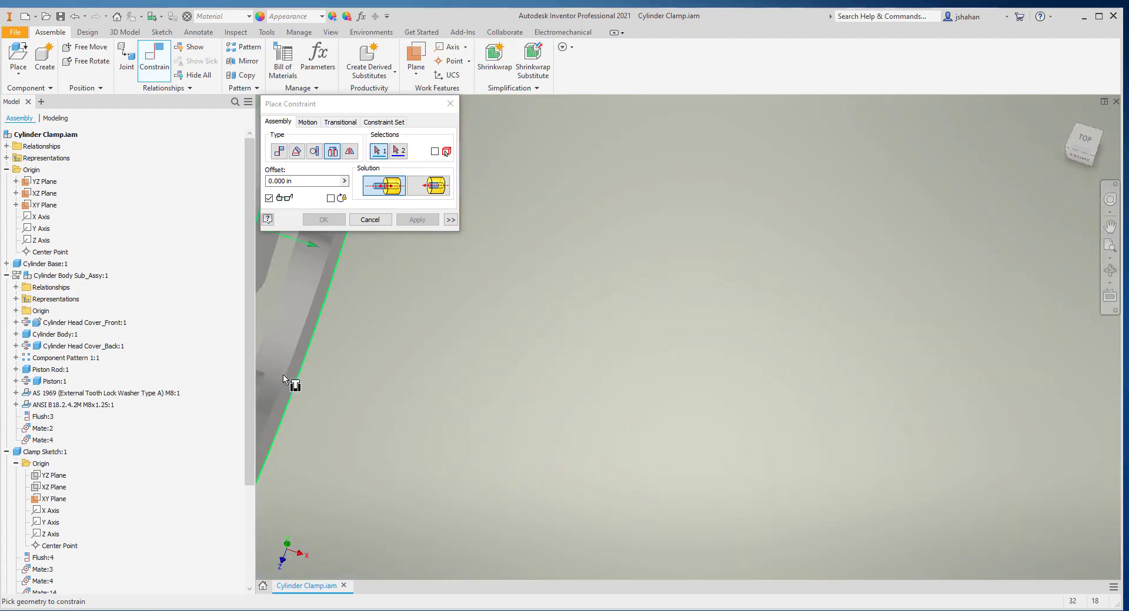
scroll(361, 284, "up", 2)
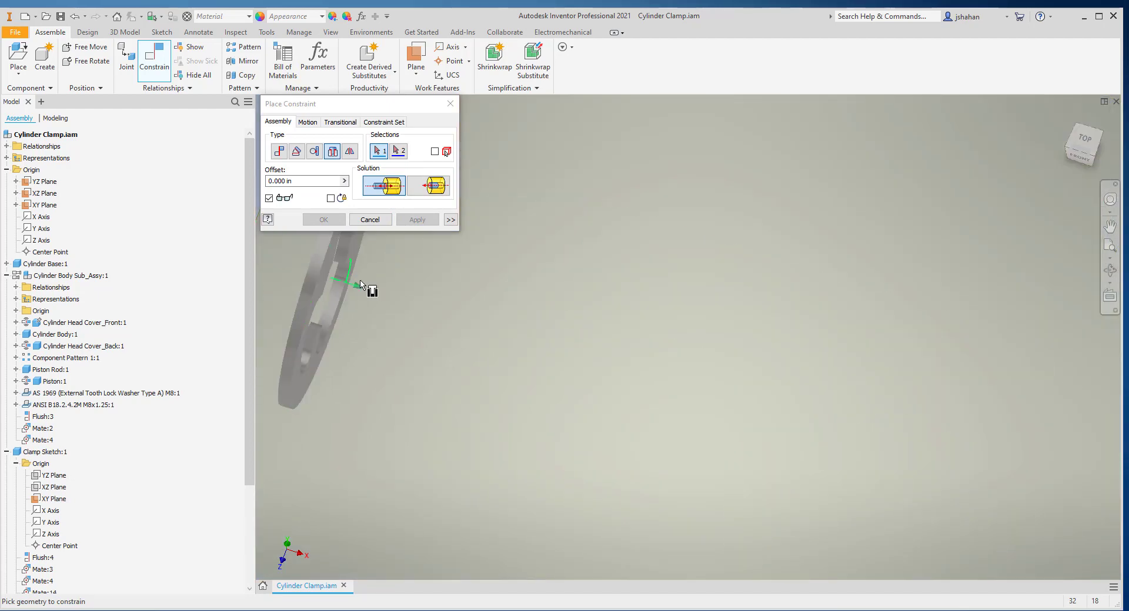
scroll(323, 315, "down", 2)
left_click(312, 321)
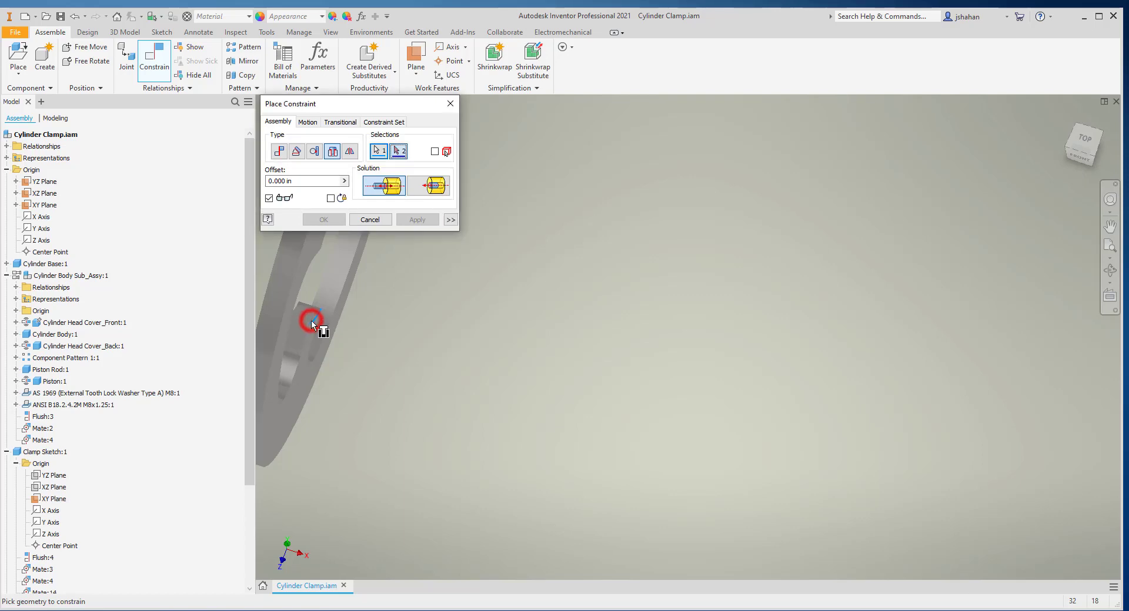
scroll(311, 321, "up", 4)
scroll(519, 307, "down", 3)
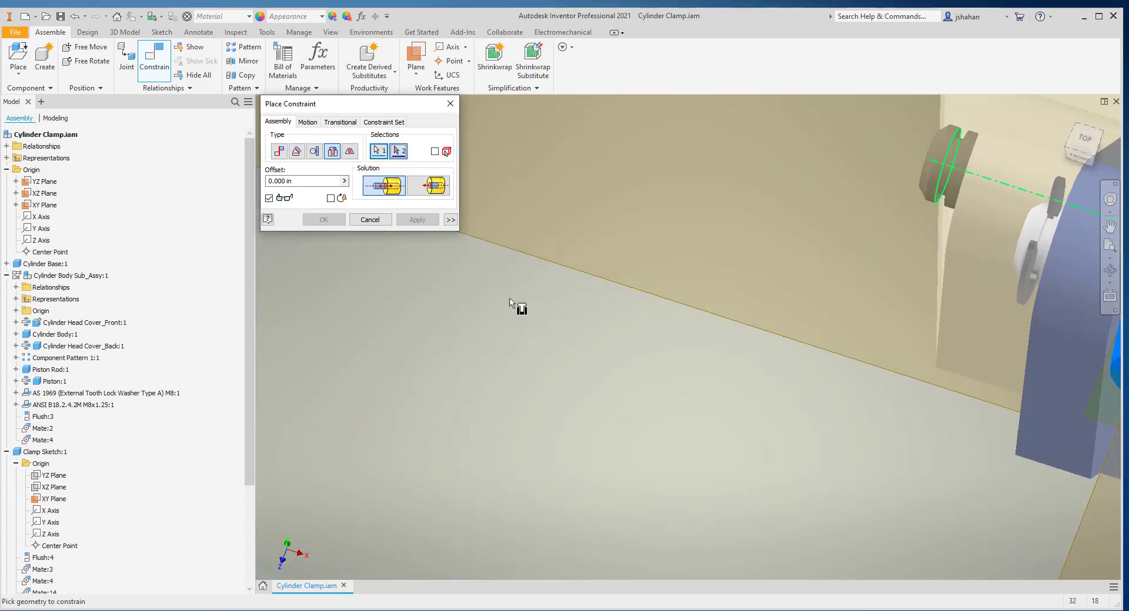
scroll(931, 252, "down", 3)
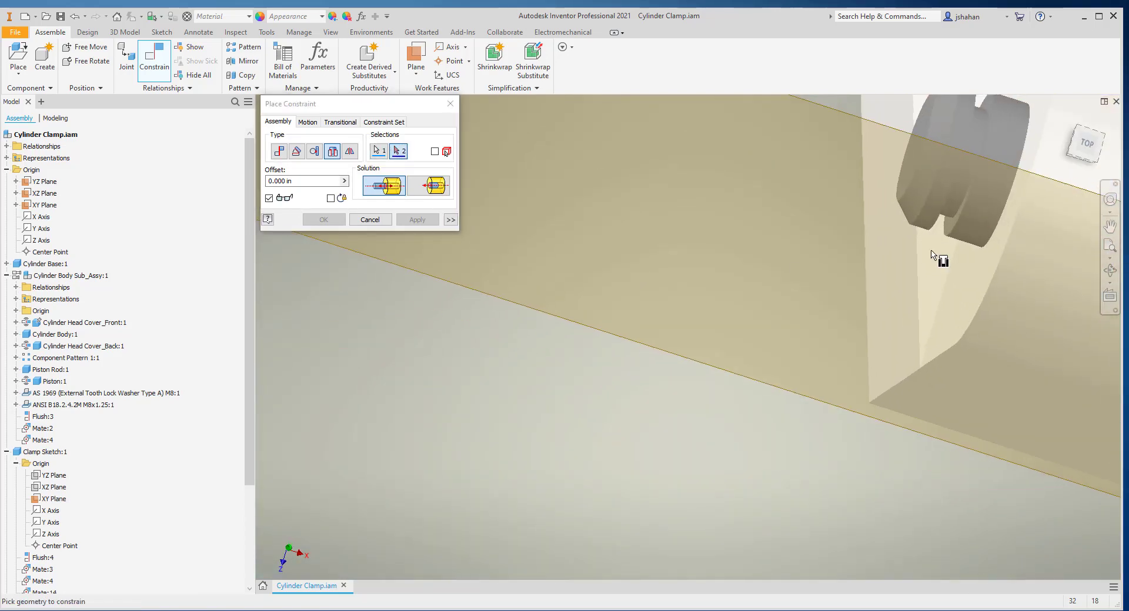
left_click(951, 219)
left_click(421, 219)
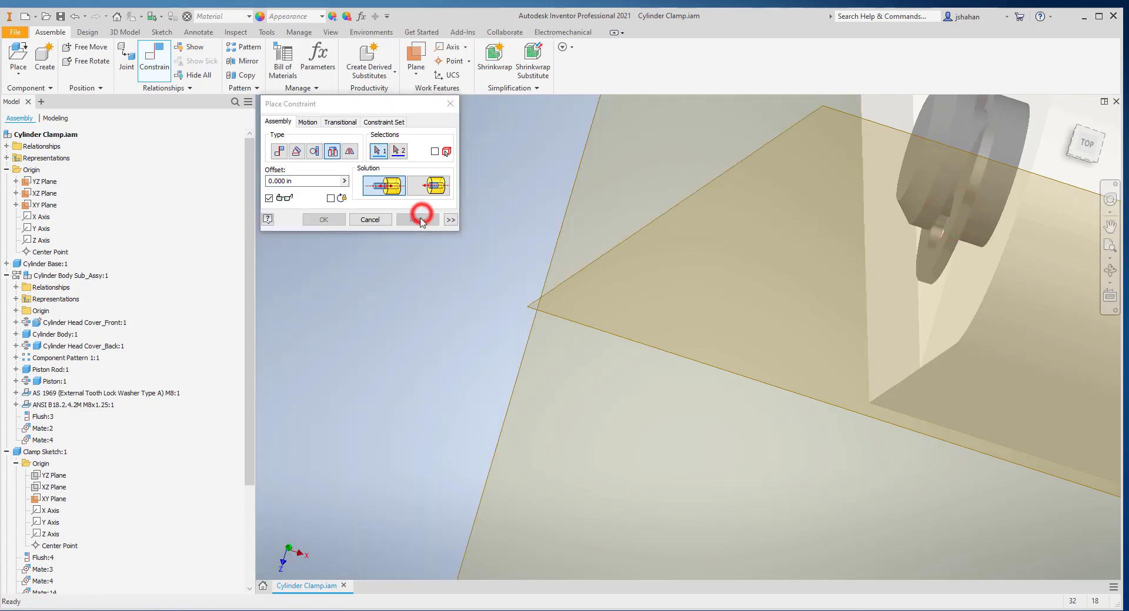
left_click(377, 221)
Step: Return to the home view and inspect the whole clamp assembly with its retaining rings
scroll(377, 226, "up", 3)
scroll(379, 226, "up", 2)
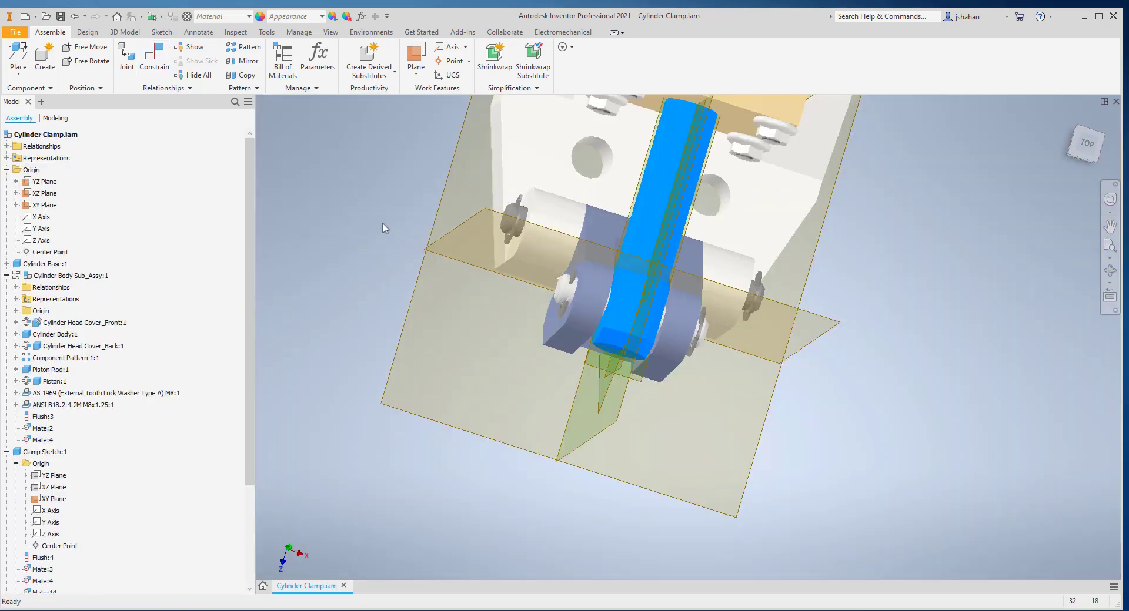
left_click(1066, 120)
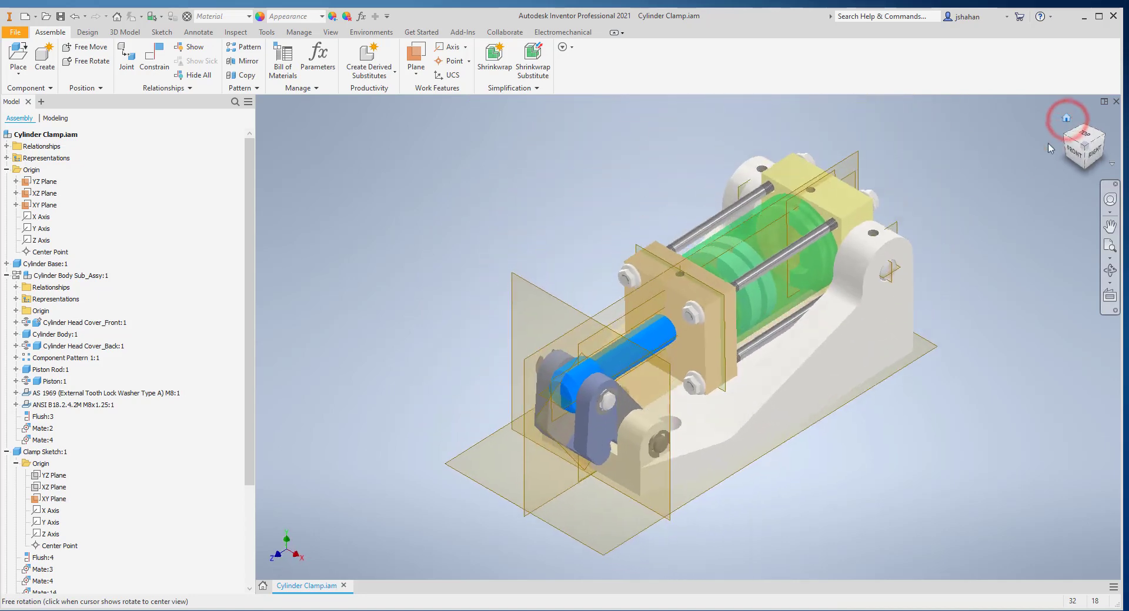
scroll(722, 542, "down", 3)
scroll(722, 541, "up", 2)
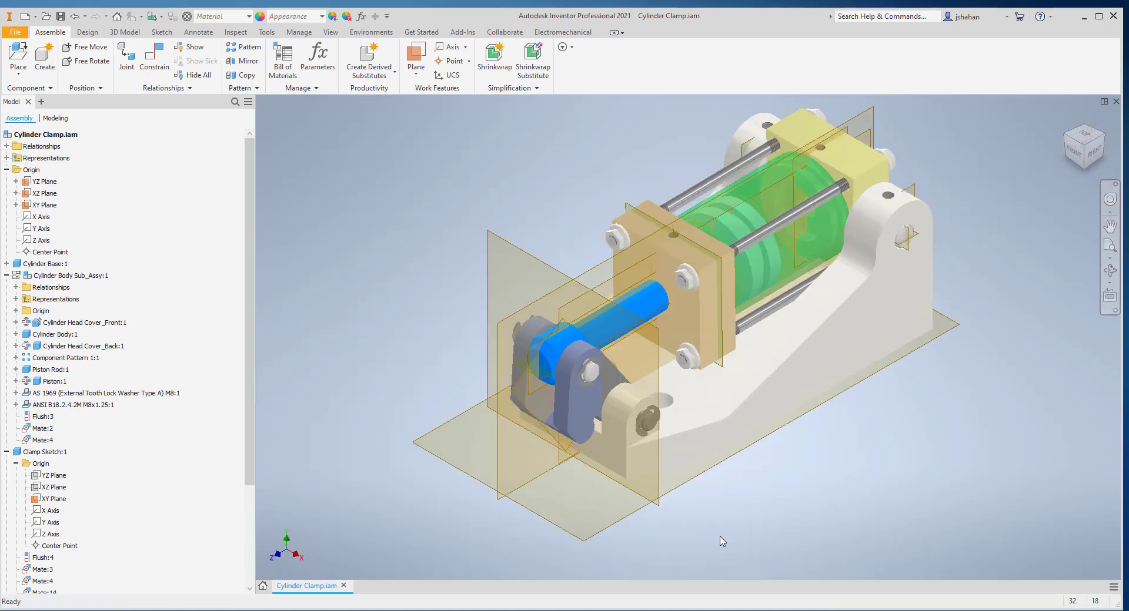